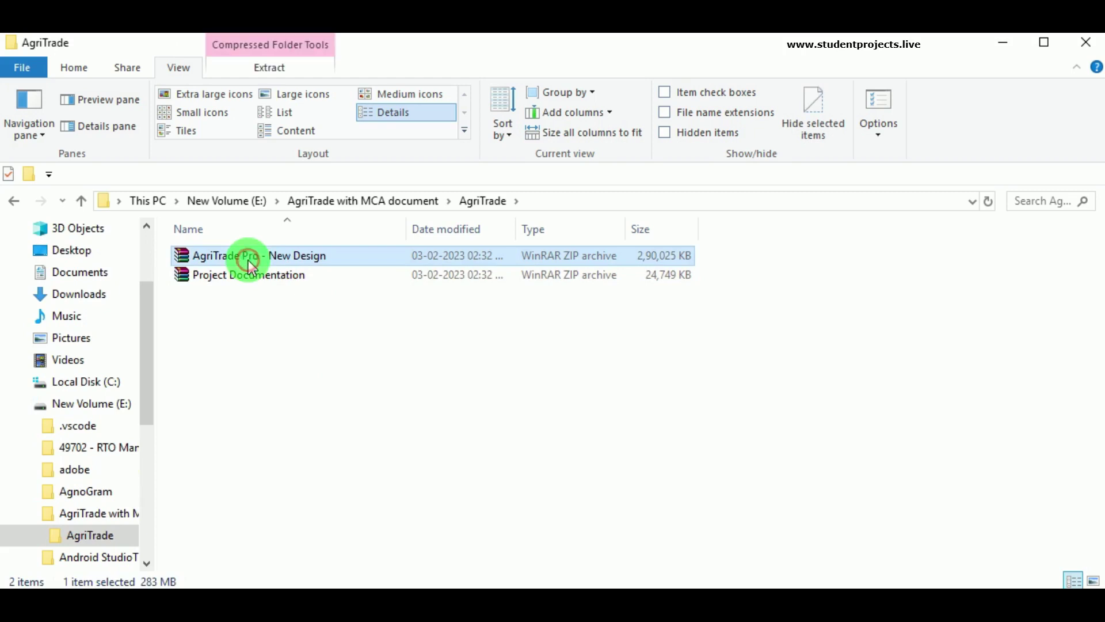
Step: Extract the "AgriTrade Pro - New Design" ZIP archive into its current folder and open the extracted folder
{"action": "right_click", "coordinate": [271, 262]}
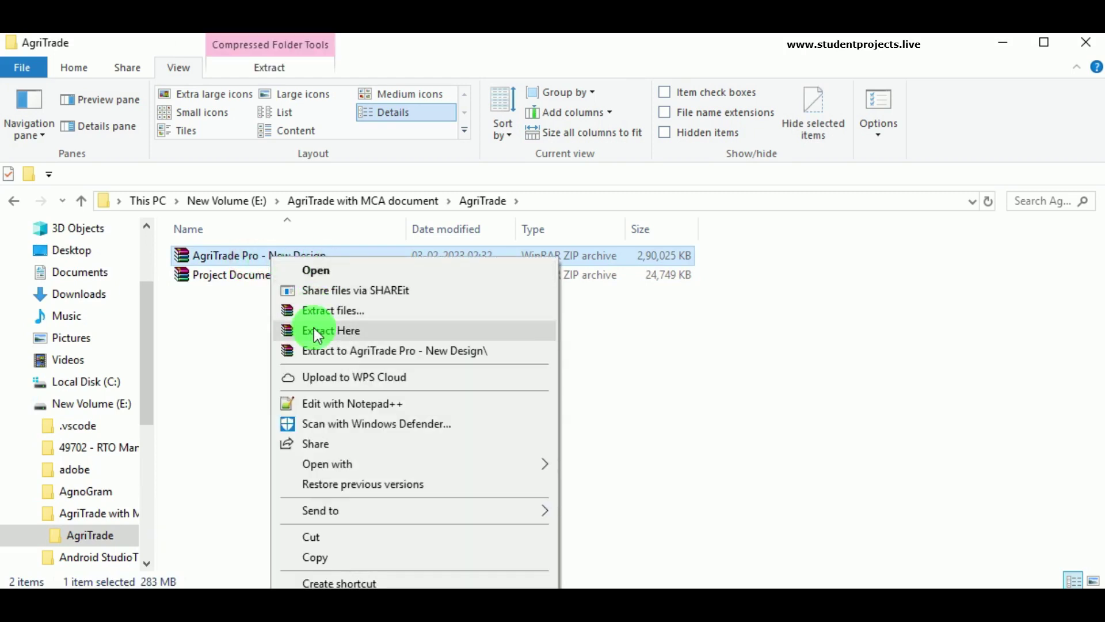
{"action": "left_click", "coordinate": [315, 329]}
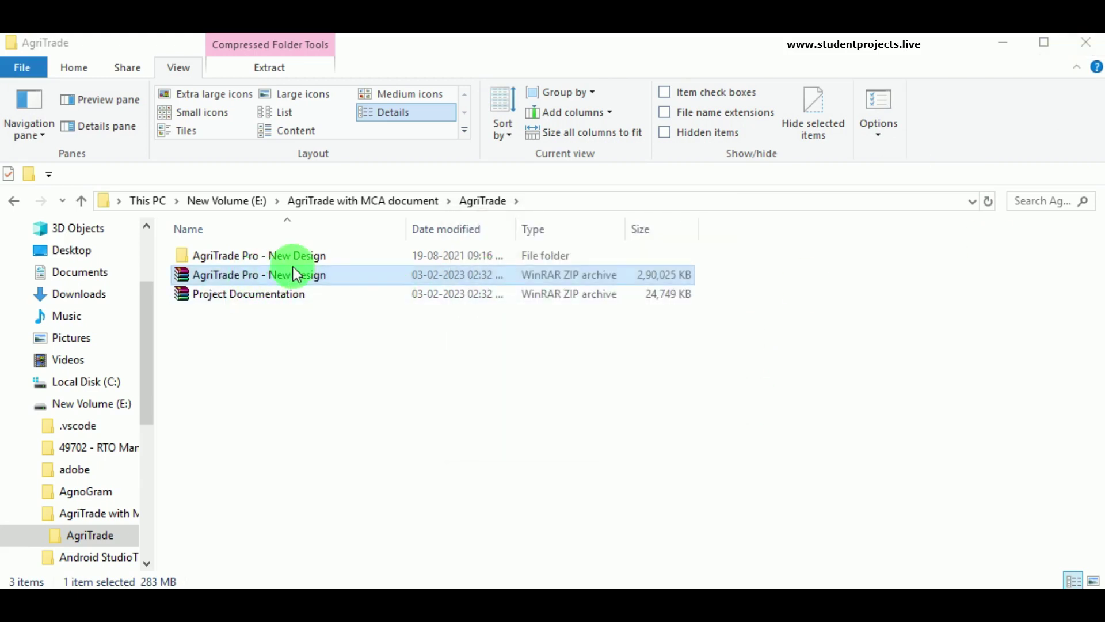
{"action": "left_click", "coordinate": [310, 256]}
{"action": "left_click", "coordinate": [316, 258]}
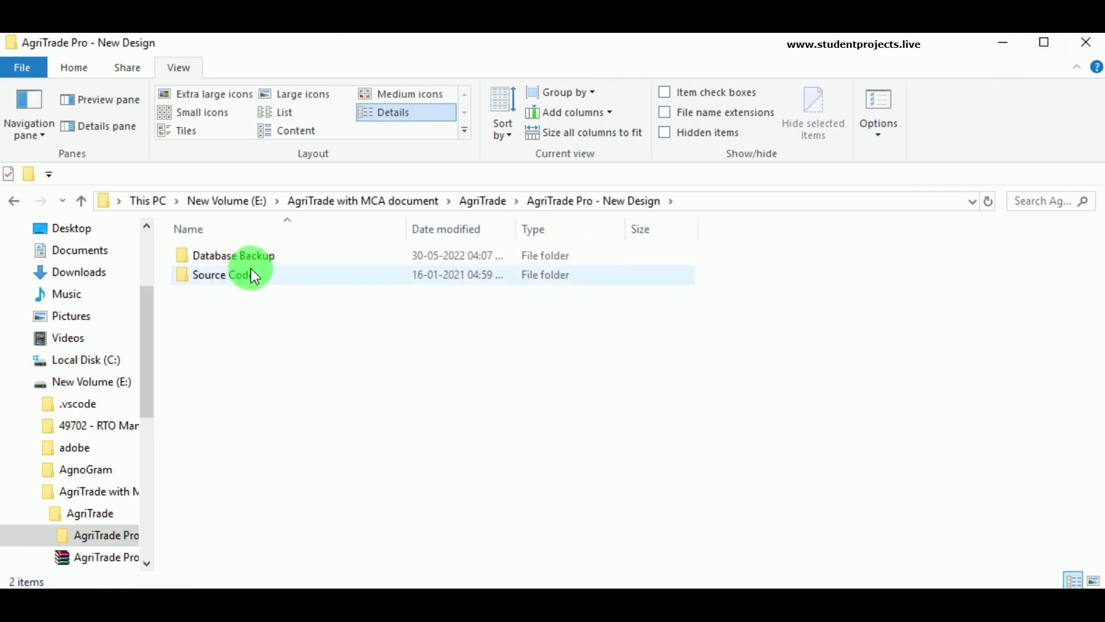
Step: Examine the contents of the Database Backup and Source Code folders, then return to the "AgriTrade Pro - New Design" folder
{"action": "left_click", "coordinate": [264, 256]}
{"action": "double_click", "coordinate": [265, 257]}
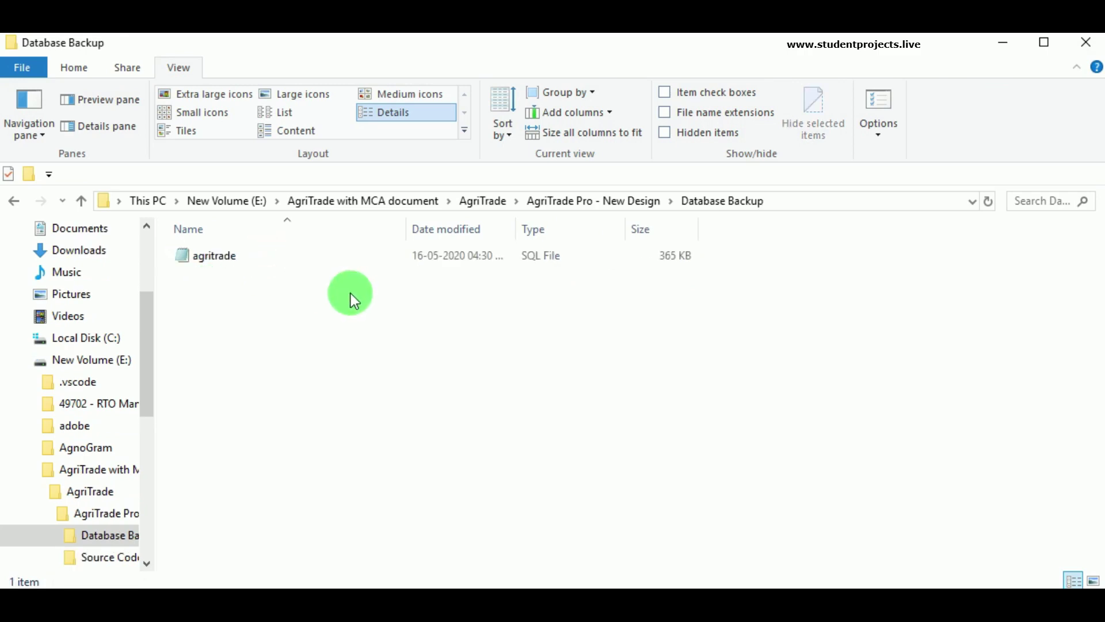
{"action": "left_click", "coordinate": [609, 213]}
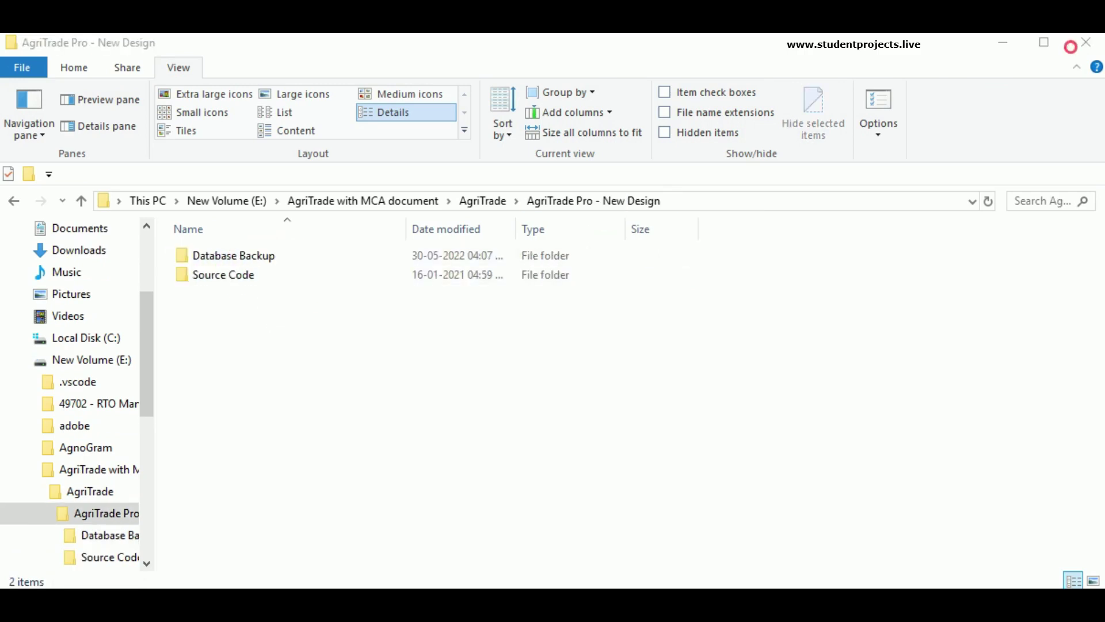
{"action": "left_click", "coordinate": [304, 282]}
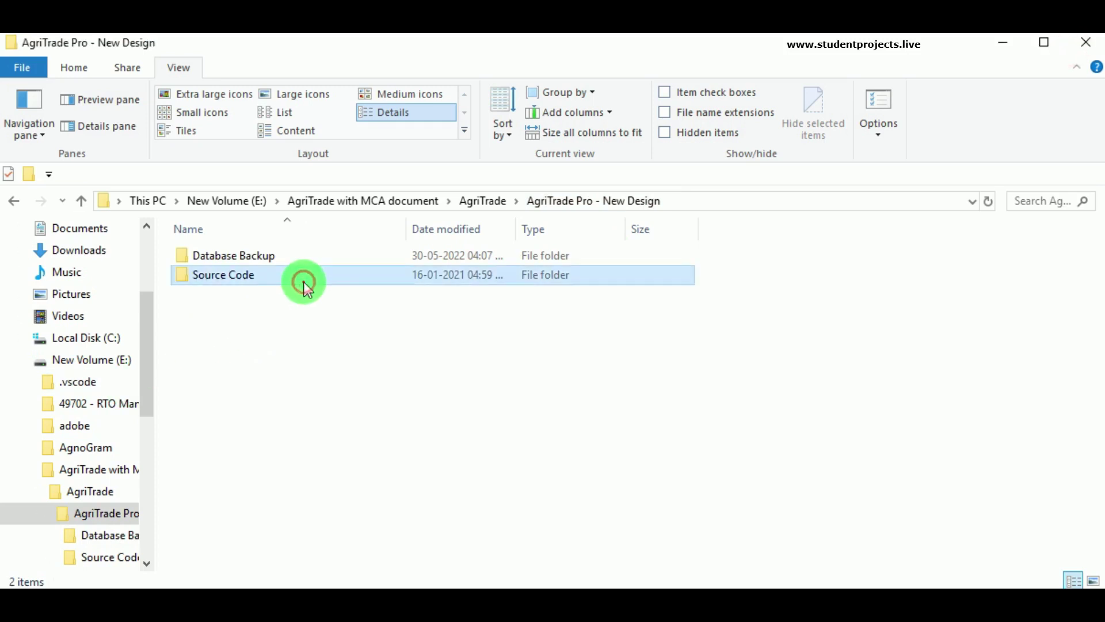
{"action": "double_click", "coordinate": [312, 289]}
{"action": "scroll", "coordinate": [395, 389], "scroll_direction": "down", "scroll_amount": 20}
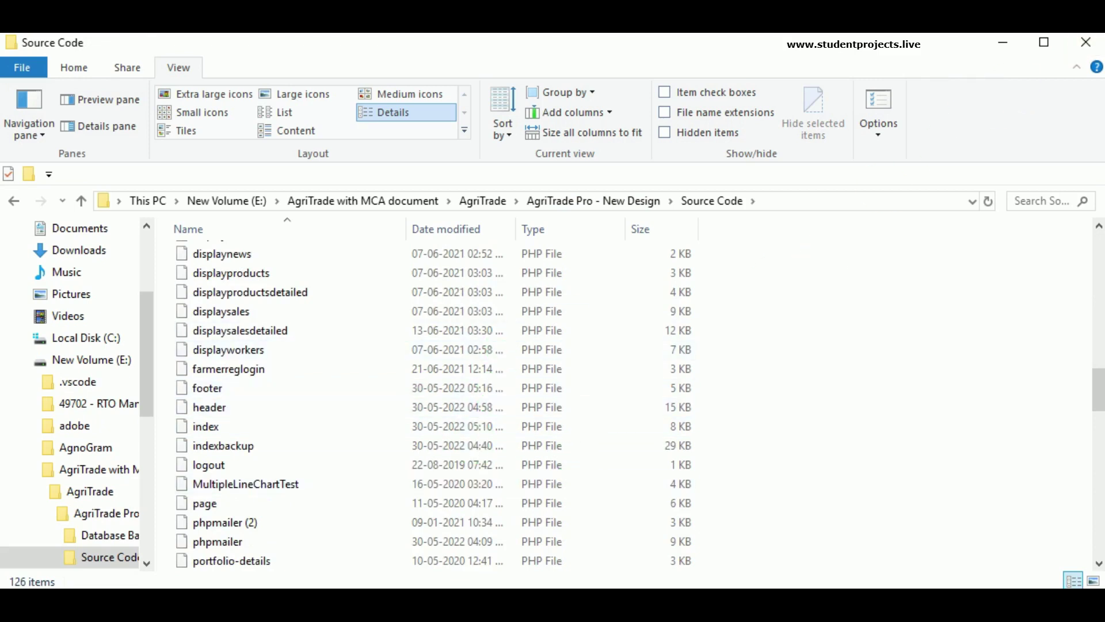
{"action": "left_click", "coordinate": [579, 201]}
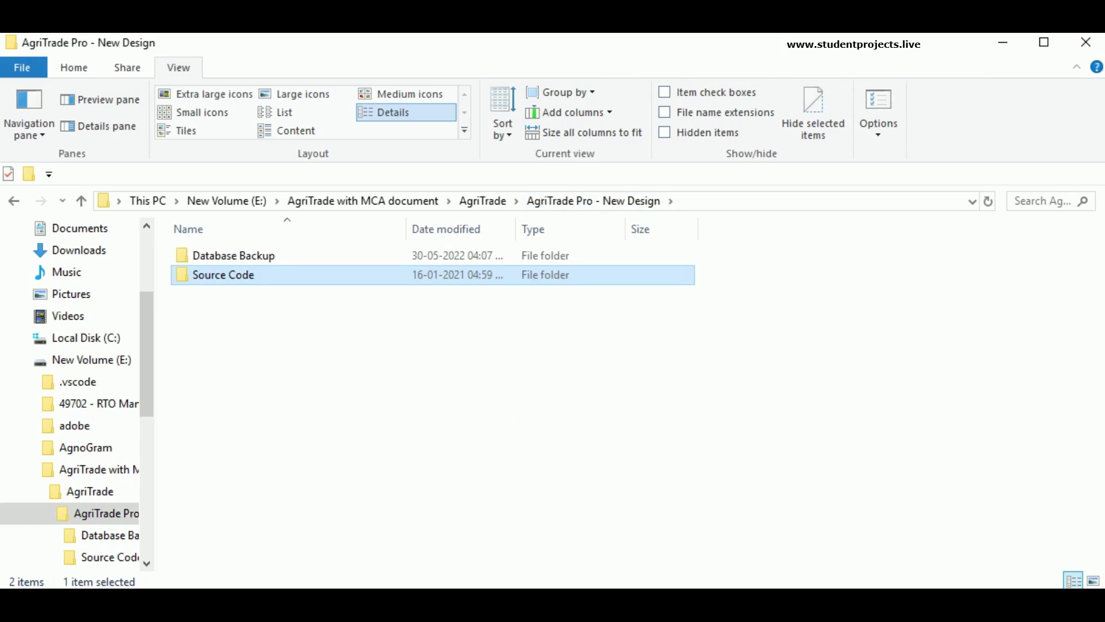
Step: Copy the project's Source Code folder into C:\xampp\htdocs
{"action": "left_click", "coordinate": [834, 135]}
{"action": "left_click", "coordinate": [92, 229]}
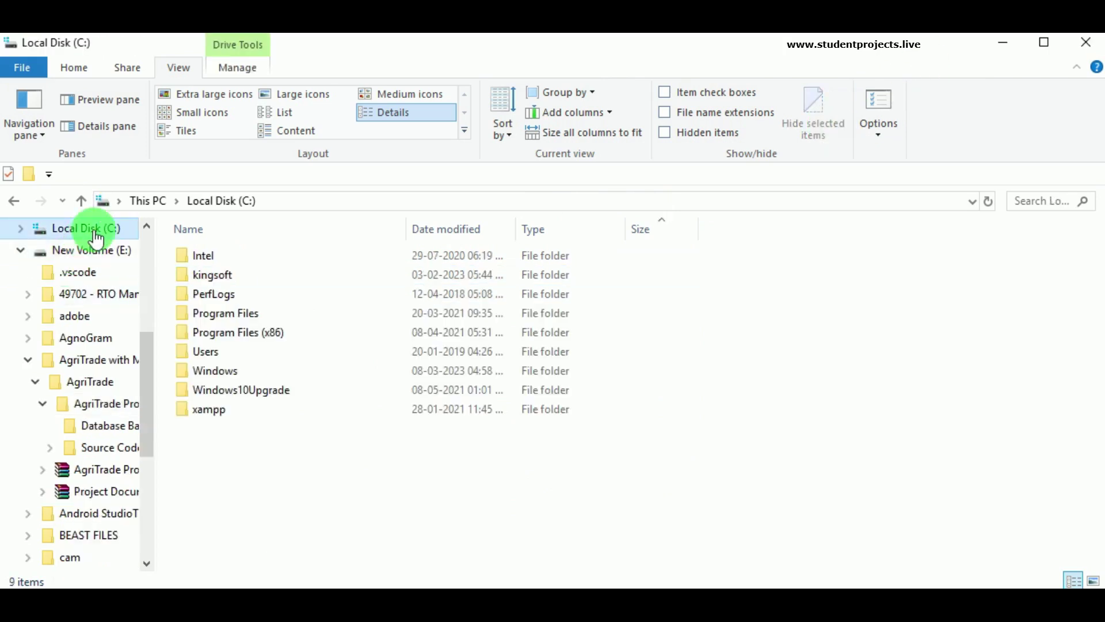
{"action": "double_click", "coordinate": [206, 410]}
{"action": "double_click", "coordinate": [215, 351]}
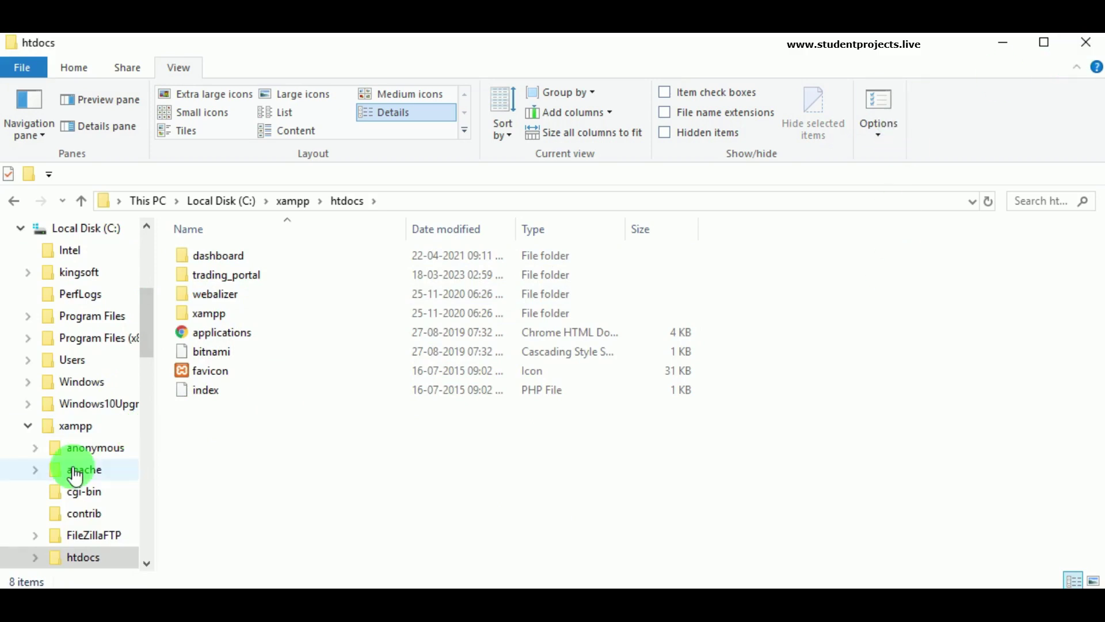
{"action": "scroll", "coordinate": [77, 461], "scroll_direction": "down", "scroll_amount": 4}
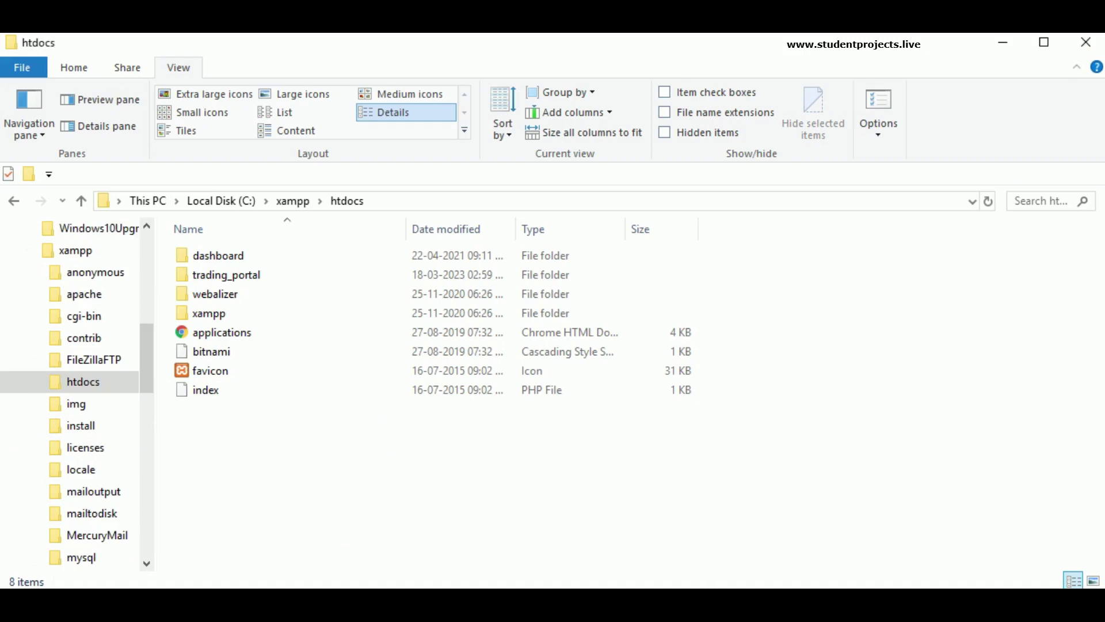
{"action": "right_click", "coordinate": [714, 435]}
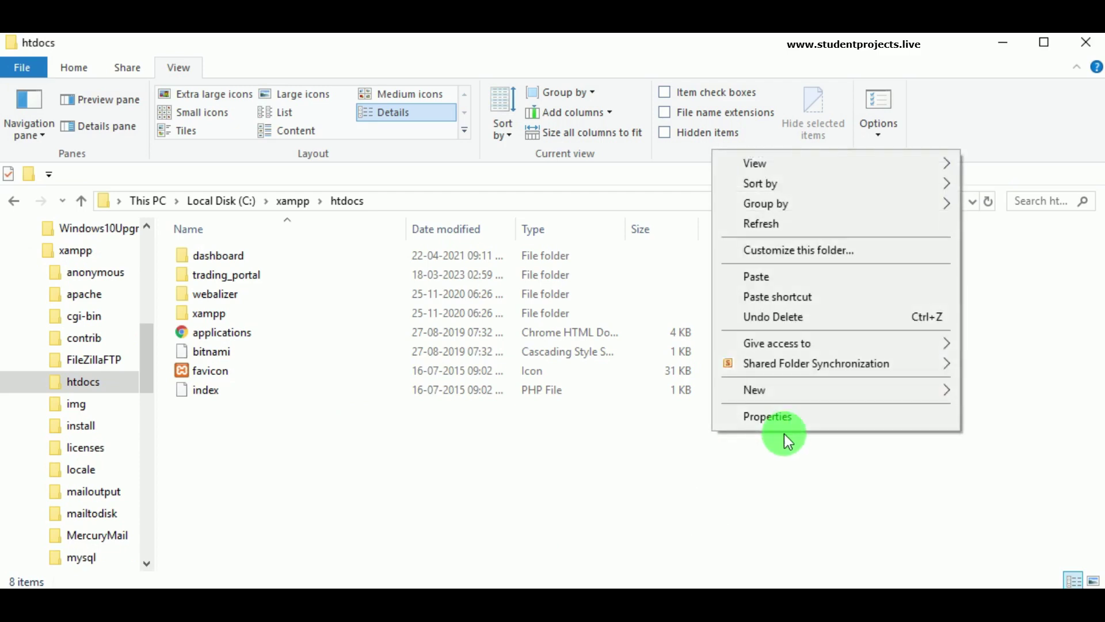
{"action": "left_click", "coordinate": [785, 279]}
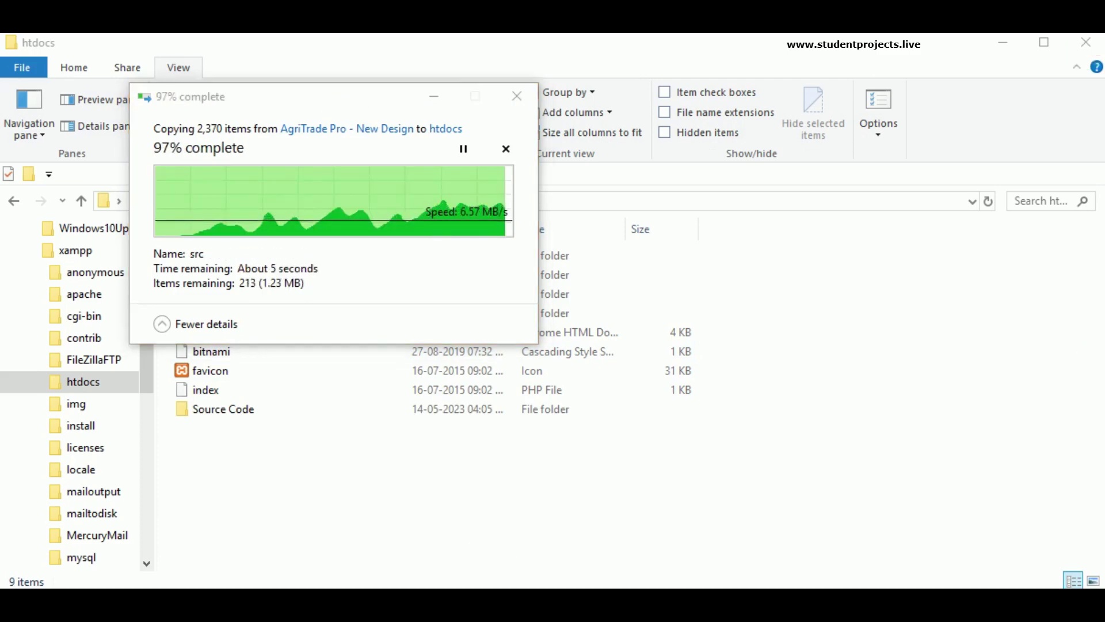
{"action": "left_click", "coordinate": [598, 281]}
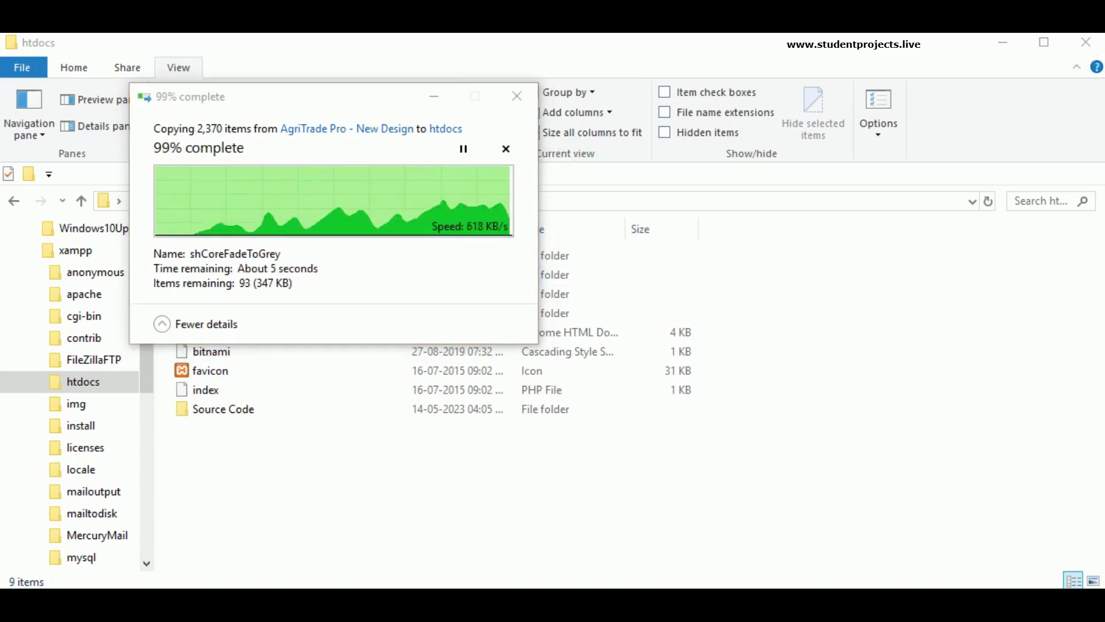
Step: Check the files inside the copied Source Code folder and return to htdocs
{"action": "double_click", "coordinate": [267, 409]}
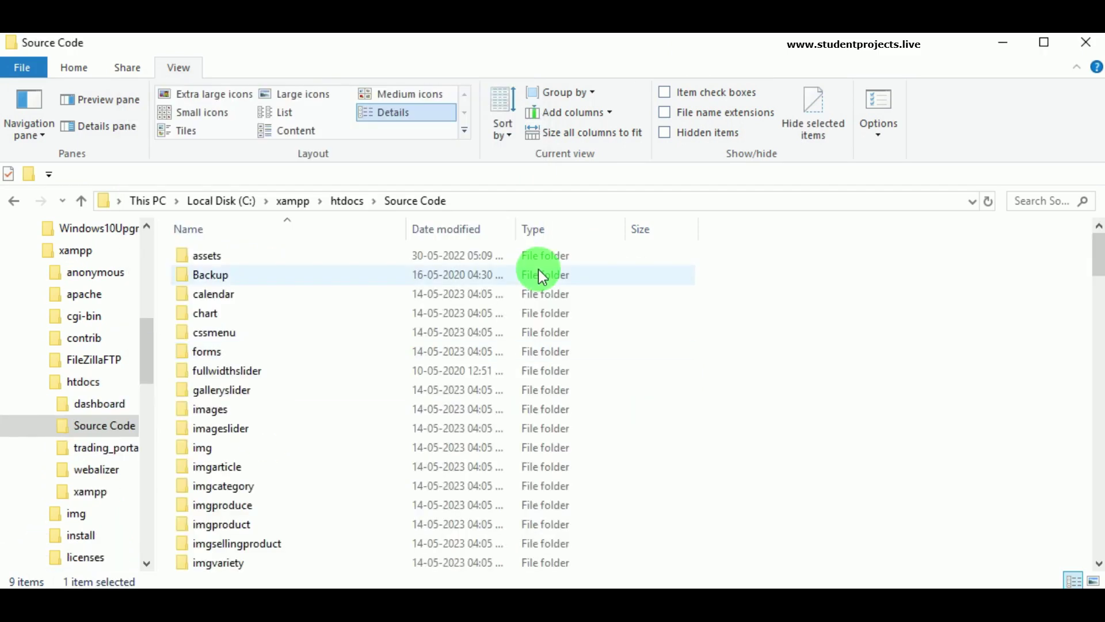
{"action": "scroll", "coordinate": [419, 400], "scroll_direction": "down", "scroll_amount": 2}
{"action": "scroll", "coordinate": [424, 411], "scroll_direction": "down", "scroll_amount": 18}
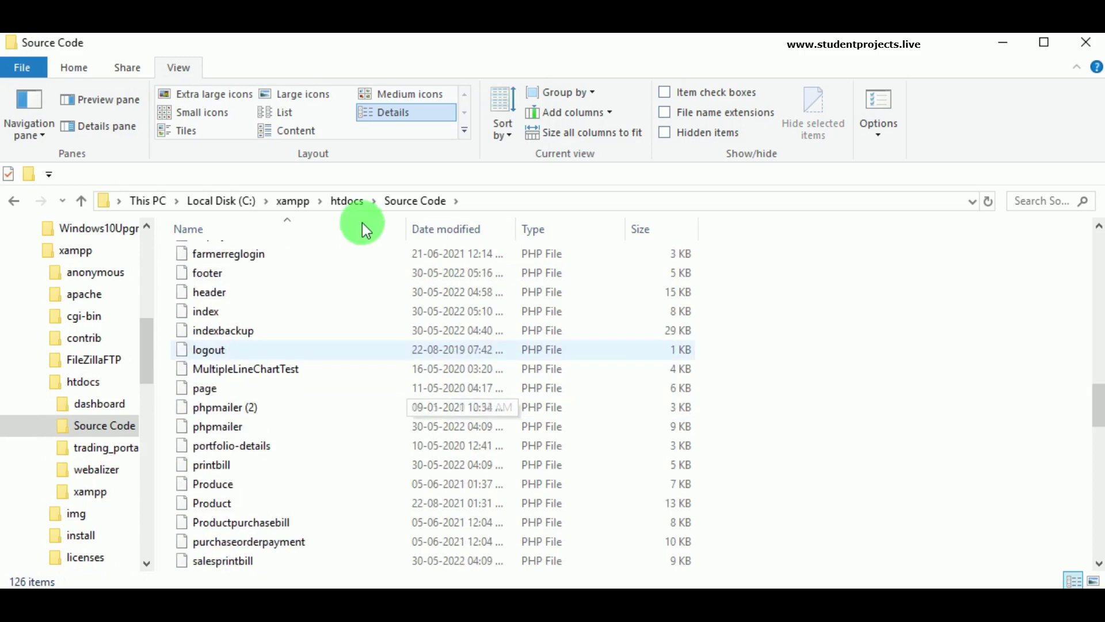
{"action": "left_click", "coordinate": [353, 201]}
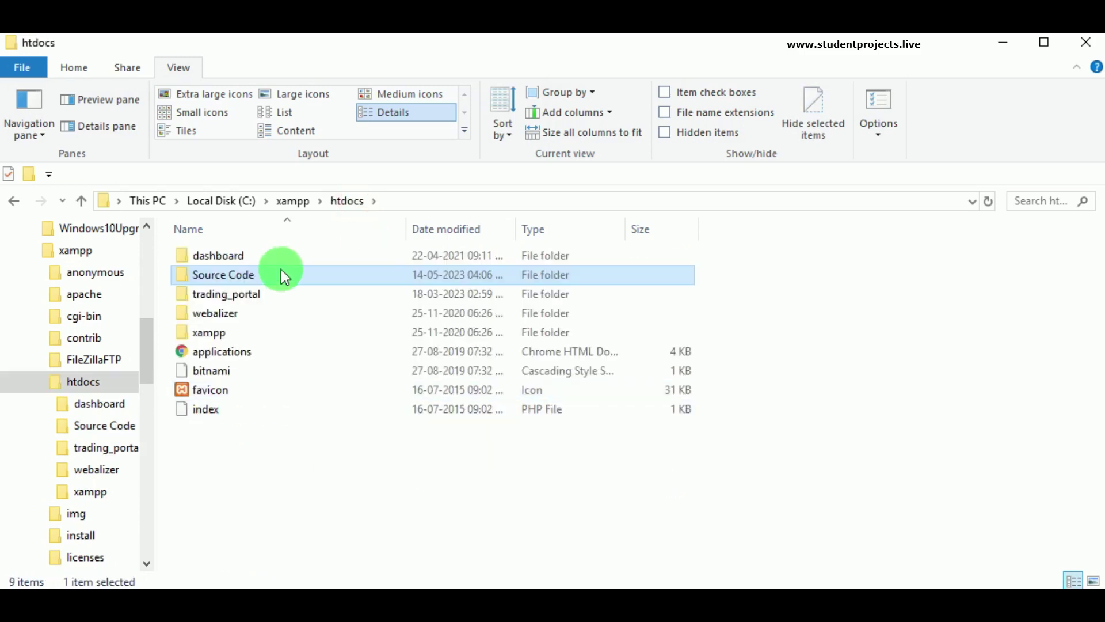
{"action": "right_click", "coordinate": [278, 277]}
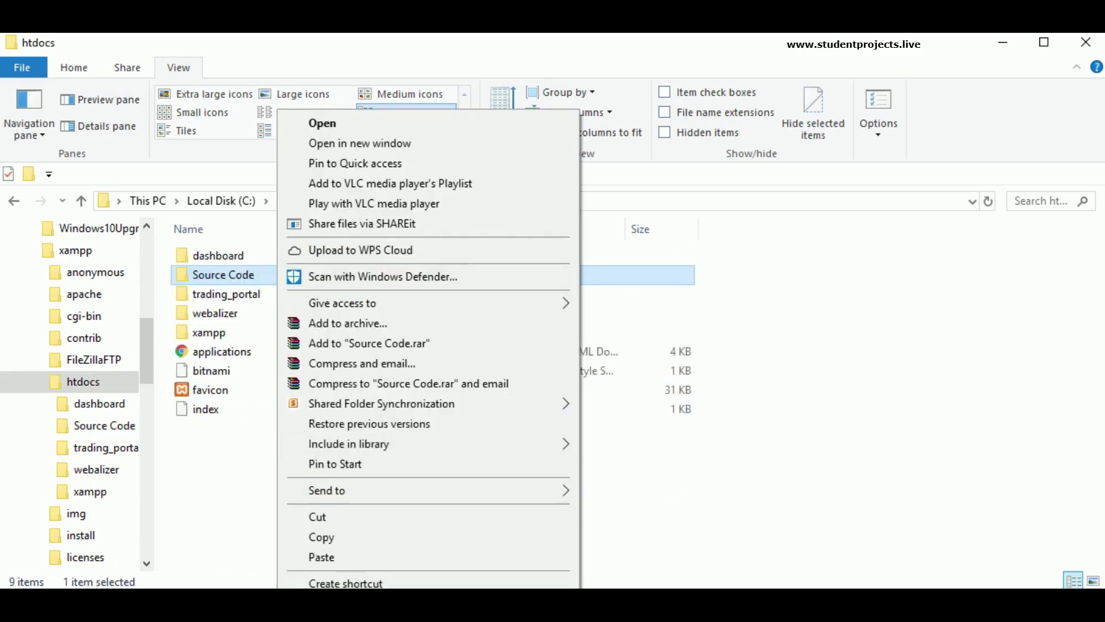
{"action": "left_click", "coordinate": [237, 275]}
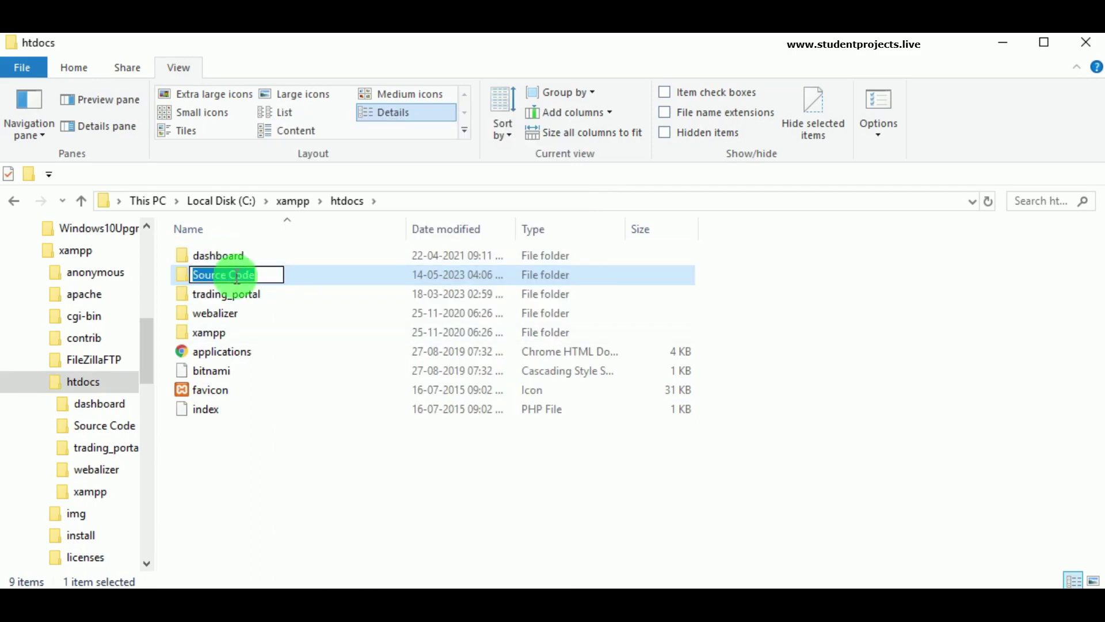
{"action": "right_click", "coordinate": [256, 277]}
{"action": "left_click", "coordinate": [277, 333]}
{"action": "left_click", "coordinate": [231, 414]}
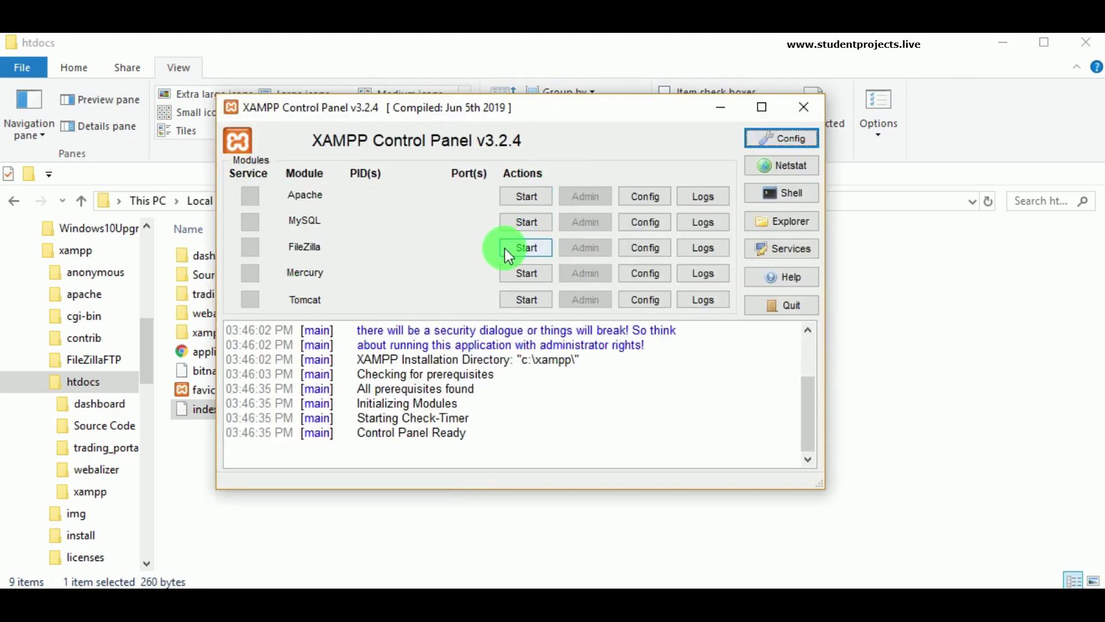
Step: Start the Apache and MySQL modules in the XAMPP Control Panel and minimize its window
{"action": "left_click", "coordinate": [525, 198]}
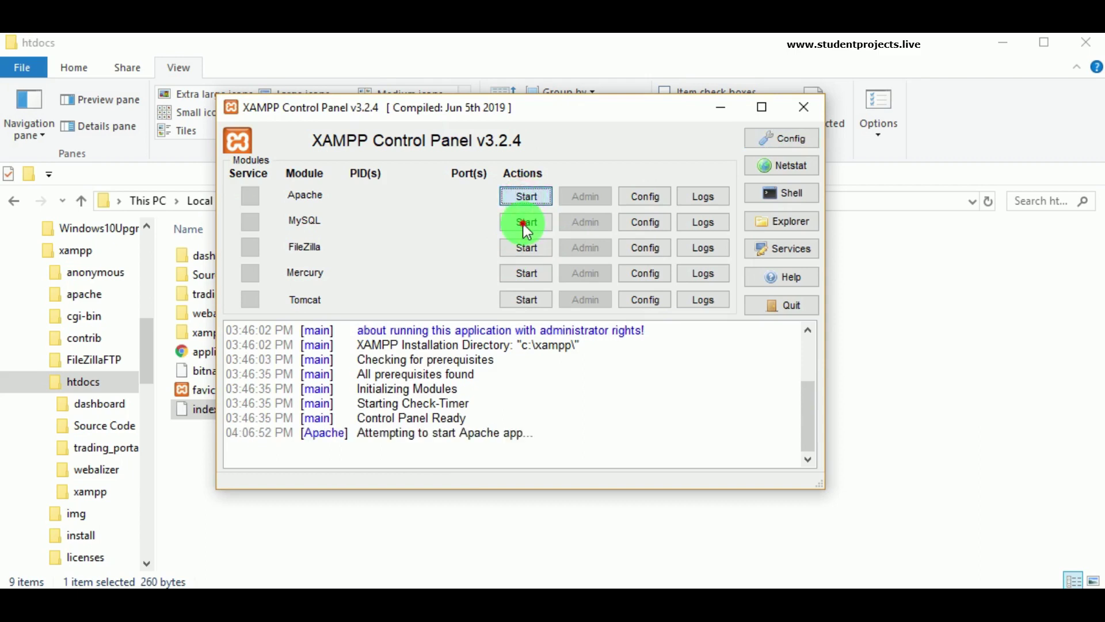
{"action": "left_click", "coordinate": [526, 222]}
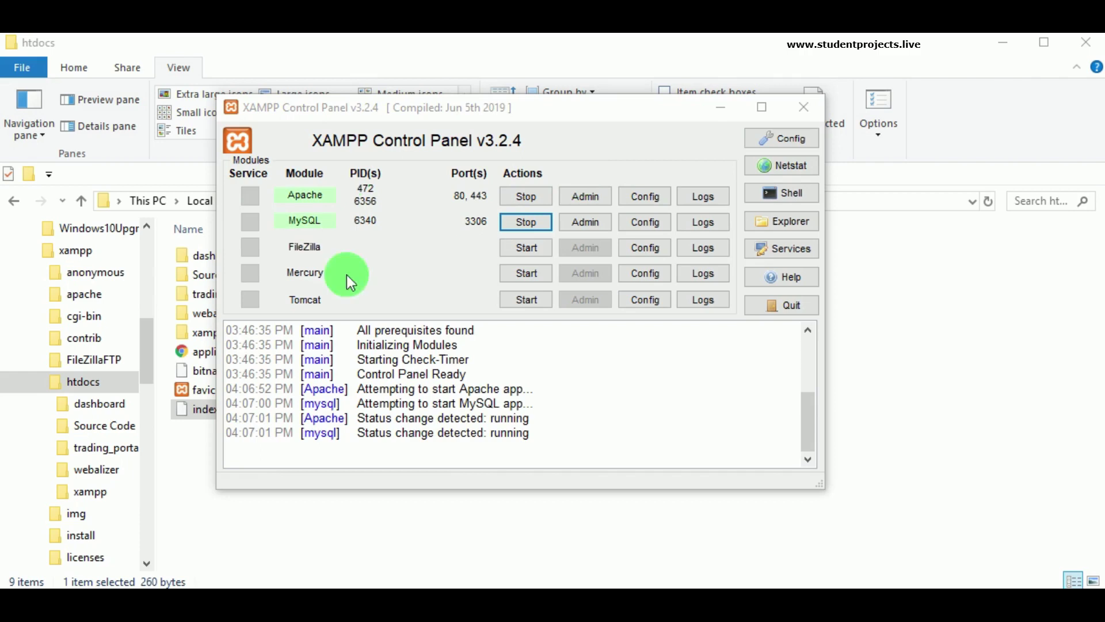
{"action": "left_click", "coordinate": [714, 115]}
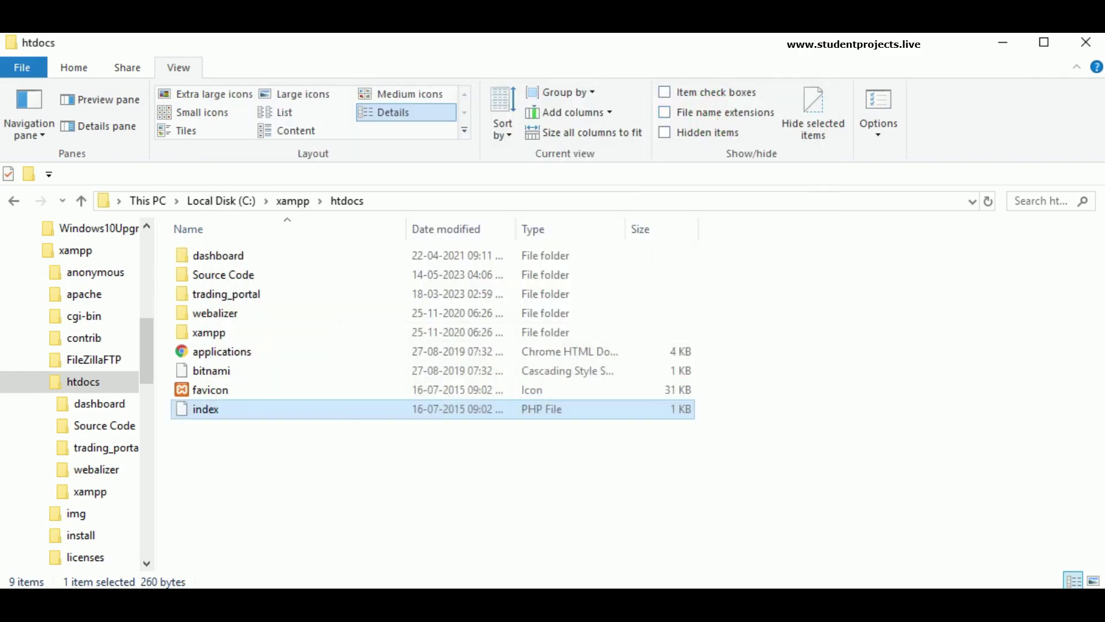
Step: Switch to Chrome, go to localhost/phpmyadmin/ and show the server's Databases page
{"action": "key", "text": "alt+Tab"}
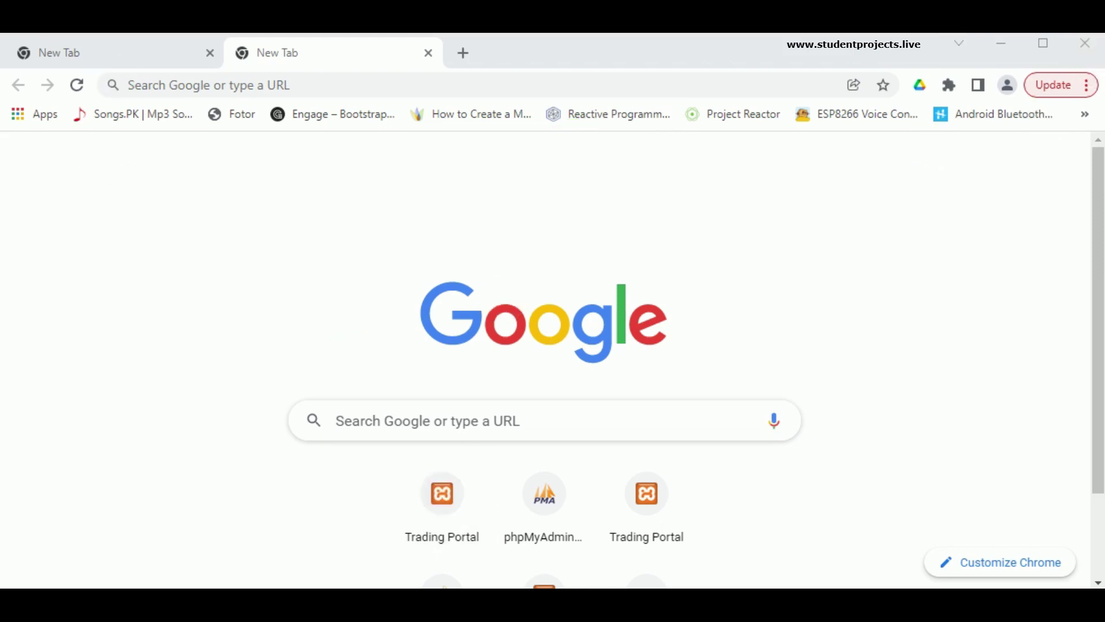
{"action": "left_click", "coordinate": [225, 82]}
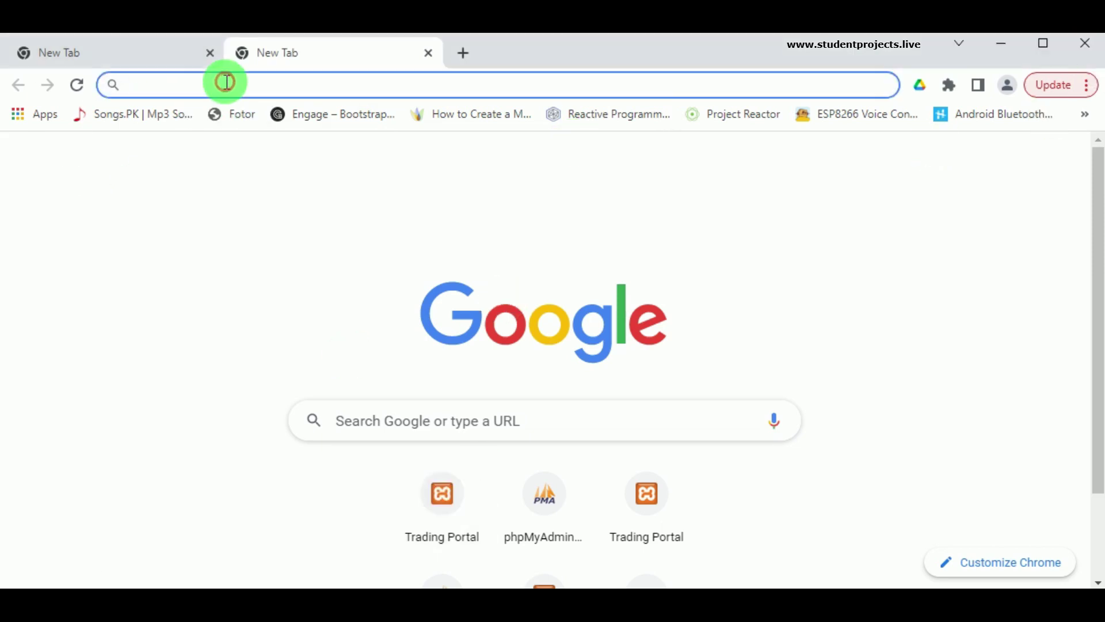
{"action": "type", "text": "lo"}
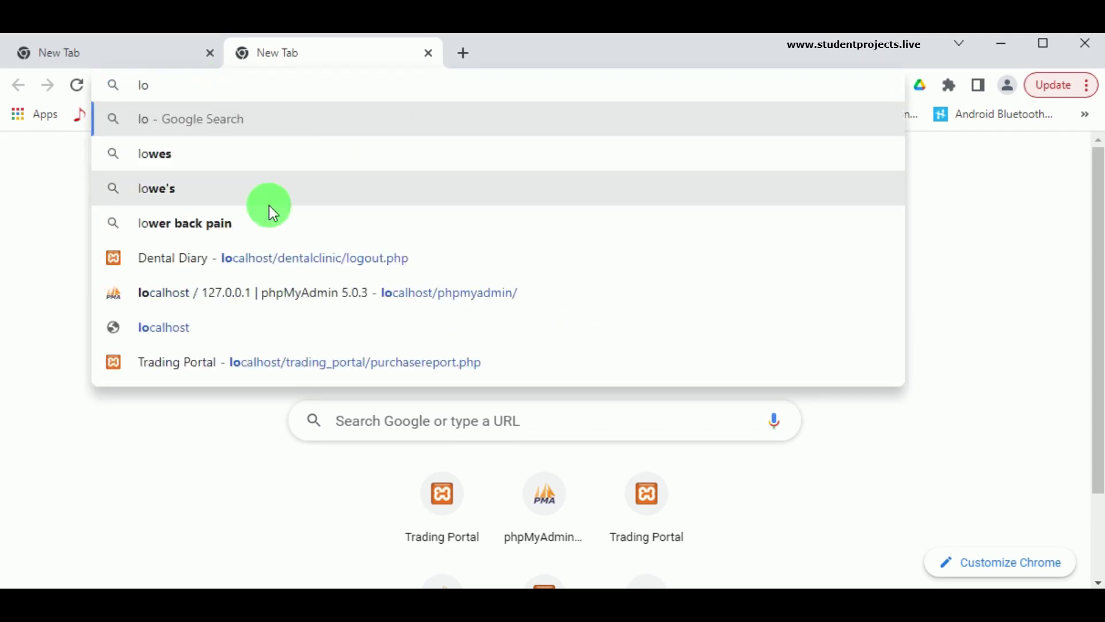
{"action": "left_click", "coordinate": [285, 306]}
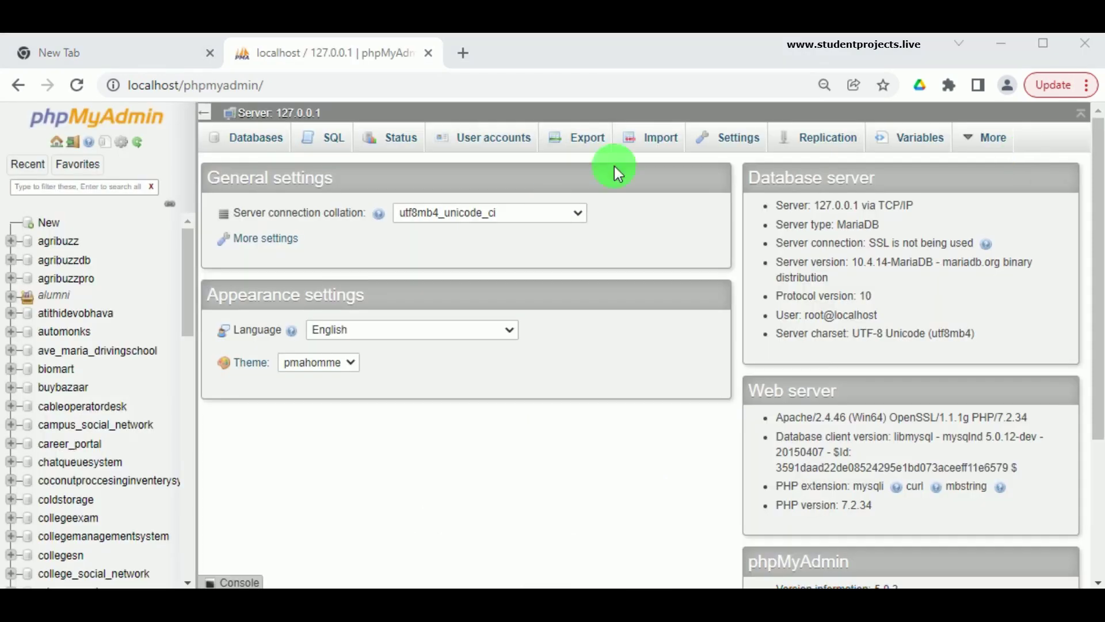
{"action": "left_click", "coordinate": [254, 148]}
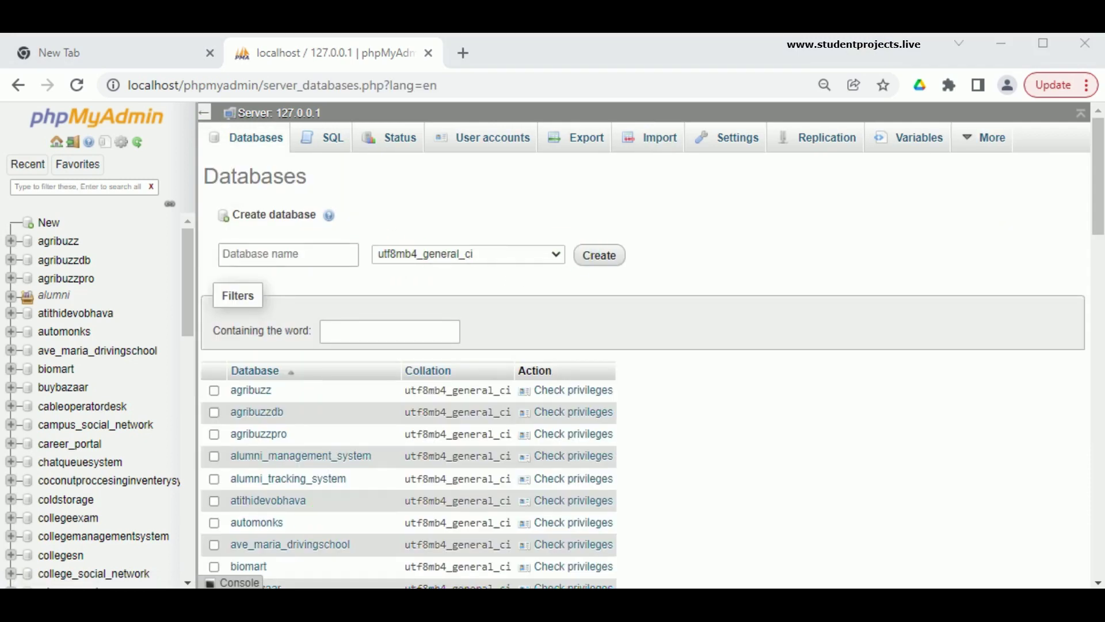
Step: Check the SQL file's name in the project's Database Backup folder in File Explorer and return to phpMyAdmin
{"action": "key", "text": "alt+Tab"}
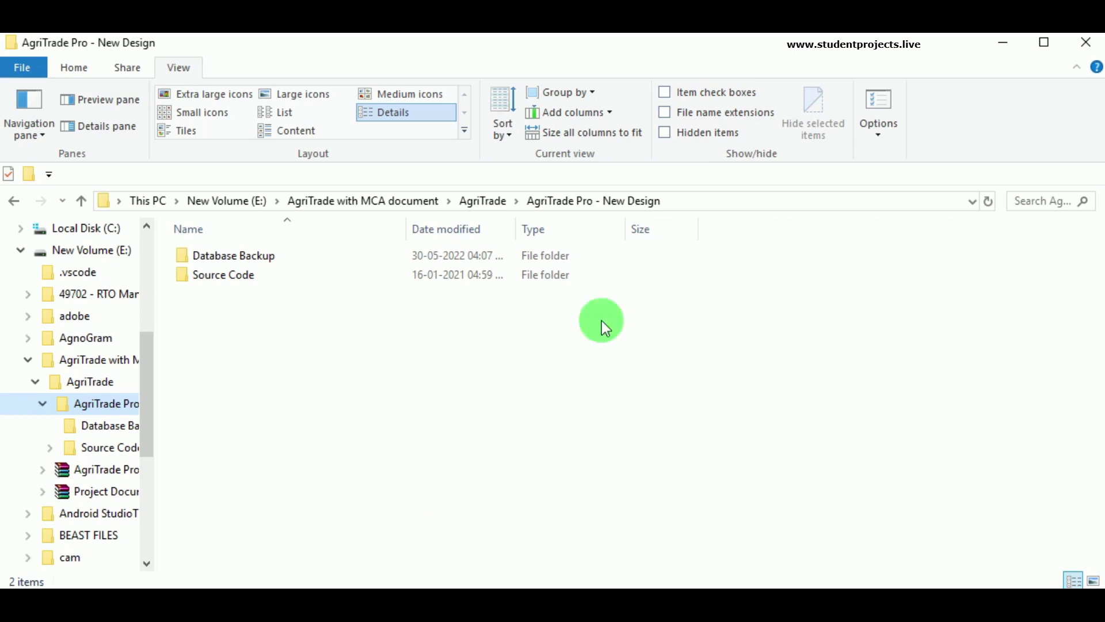
{"action": "left_click", "coordinate": [484, 258]}
{"action": "double_click", "coordinate": [484, 258]}
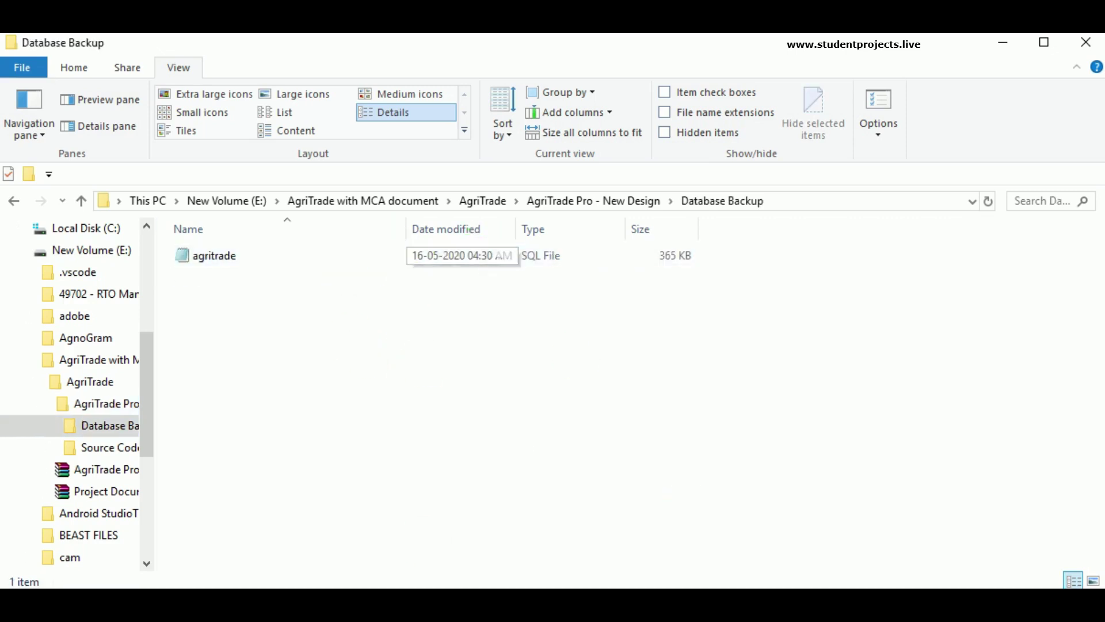
{"action": "key", "text": "alt+Tab"}
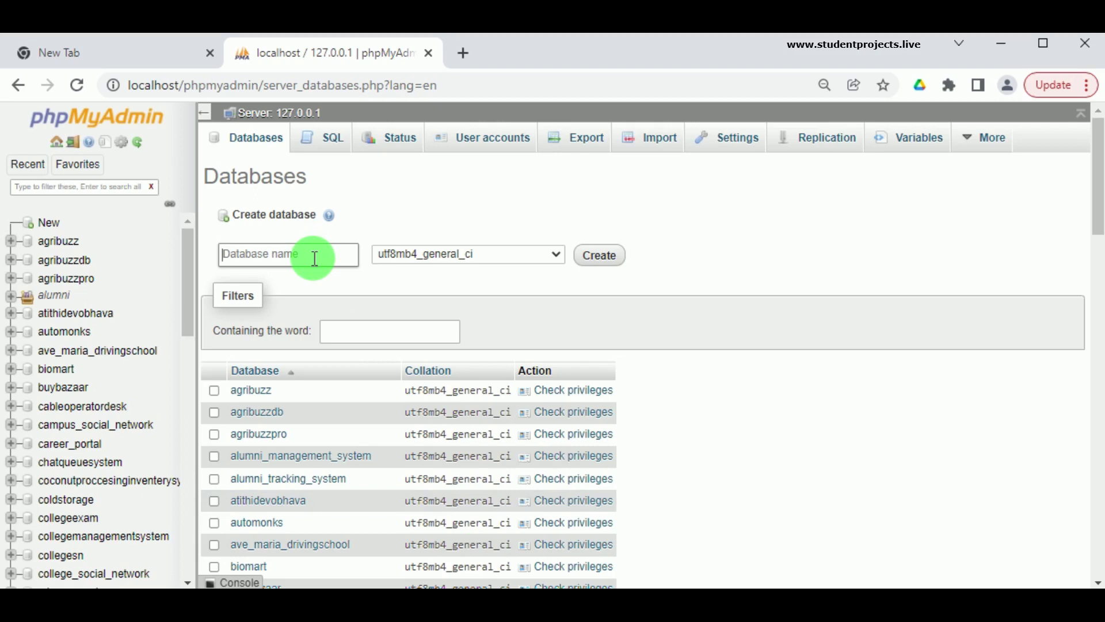
Step: Create a database named agritrade with the utf8mb4_general_ci collation
{"action": "left_click", "coordinate": [315, 259]}
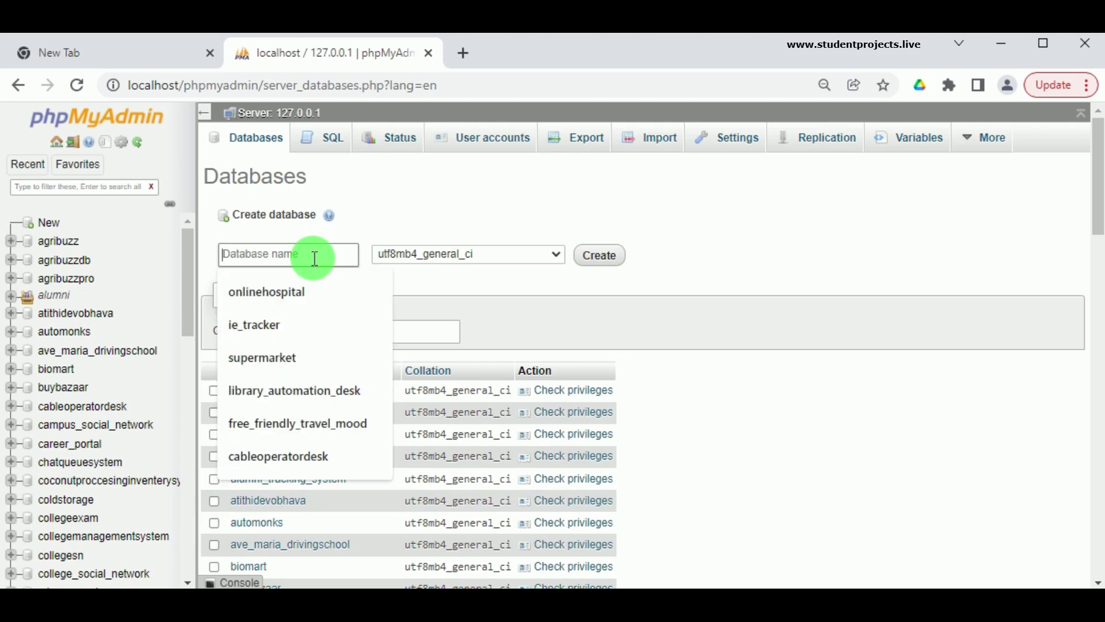
{"action": "type", "text": "agritrade"}
{"action": "left_click", "coordinate": [613, 269]}
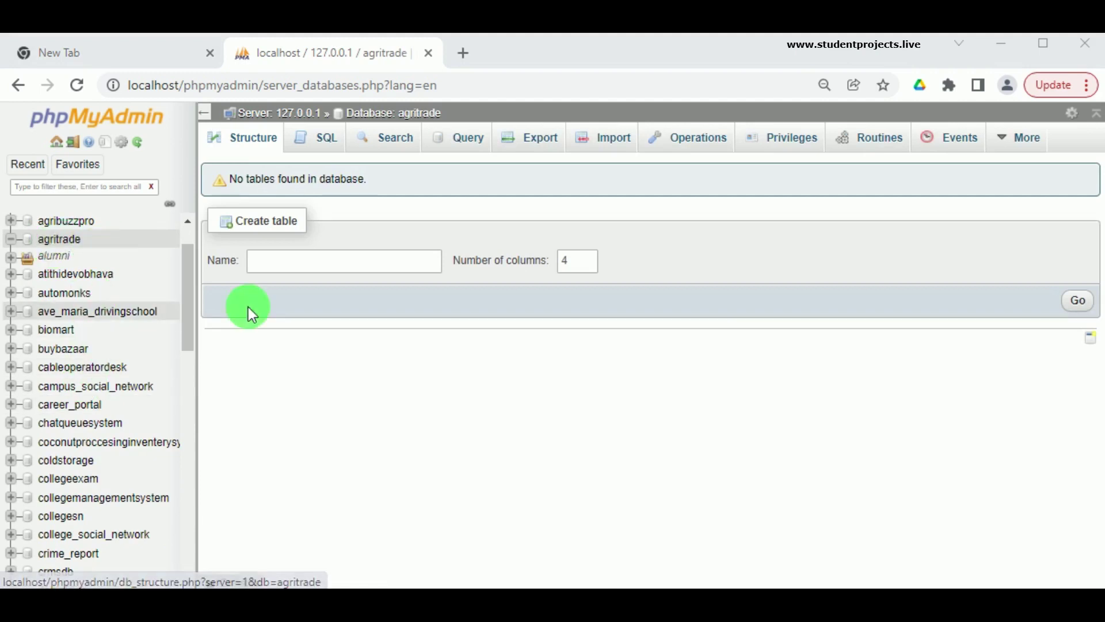
Step: Import the agritrade SQL file from the Database Backup folder into the agritrade database, keeping the default import options
{"action": "left_click", "coordinate": [610, 154]}
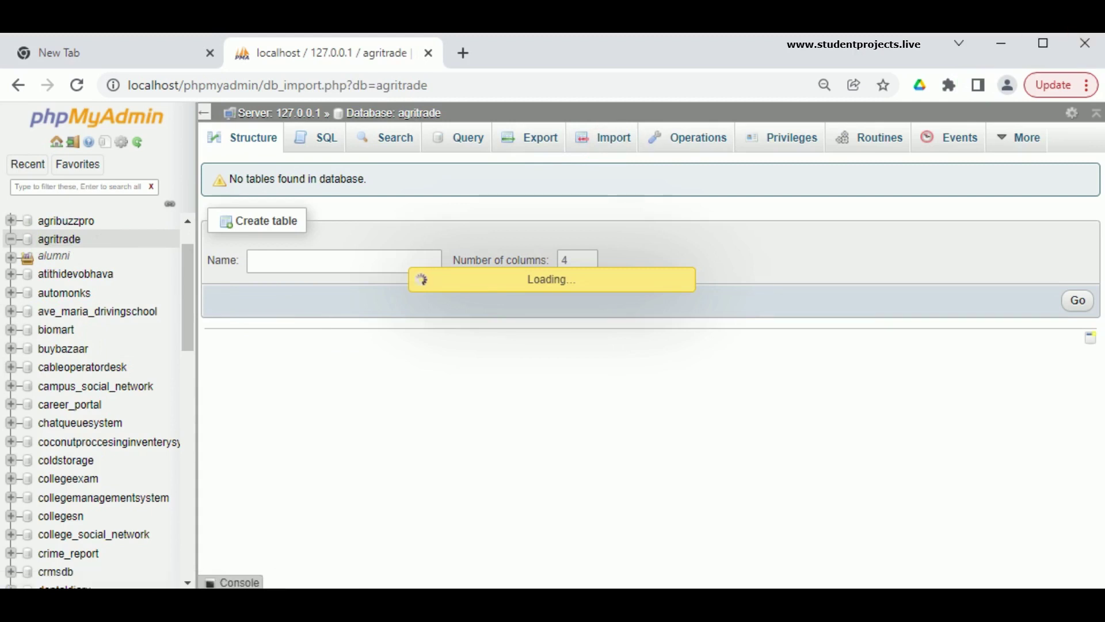
{"action": "left_click", "coordinate": [348, 293]}
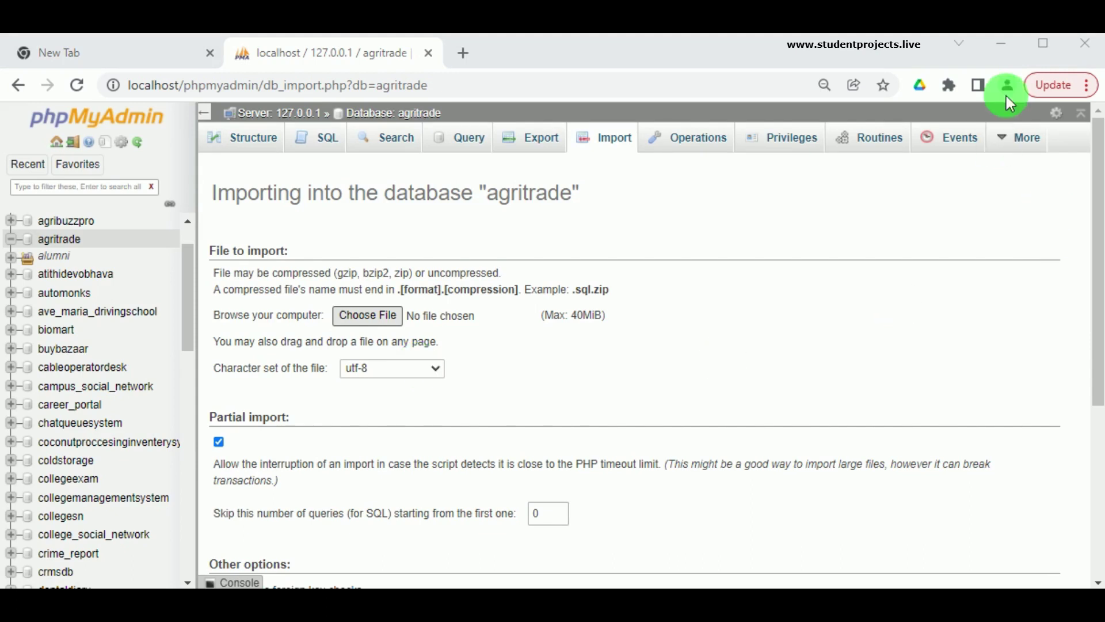
{"action": "left_click", "coordinate": [472, 155]}
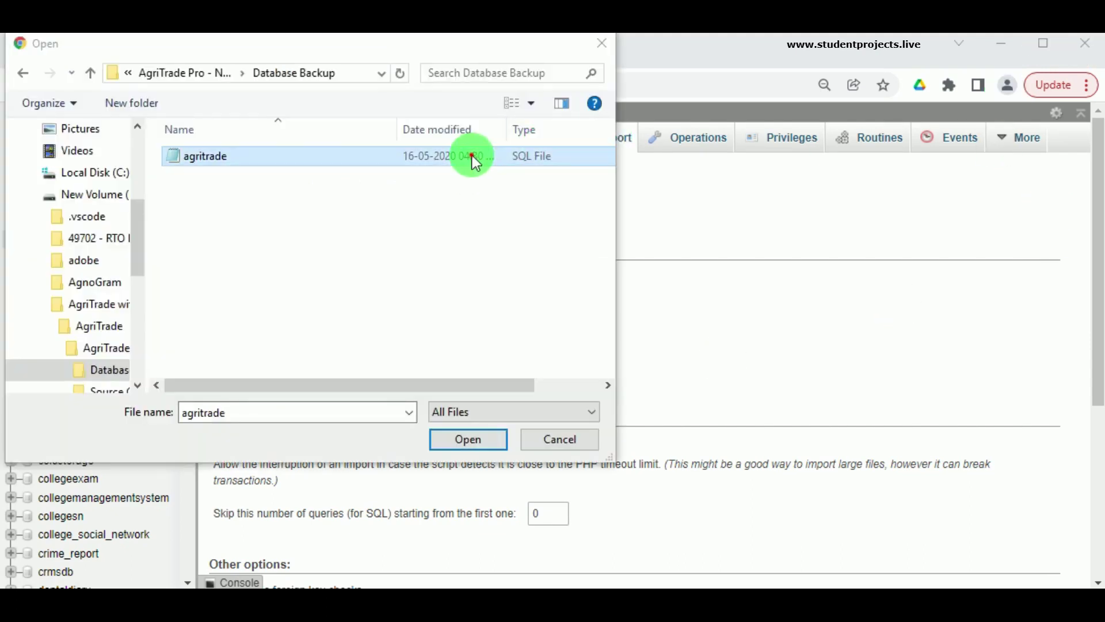
{"action": "left_click", "coordinate": [468, 439]}
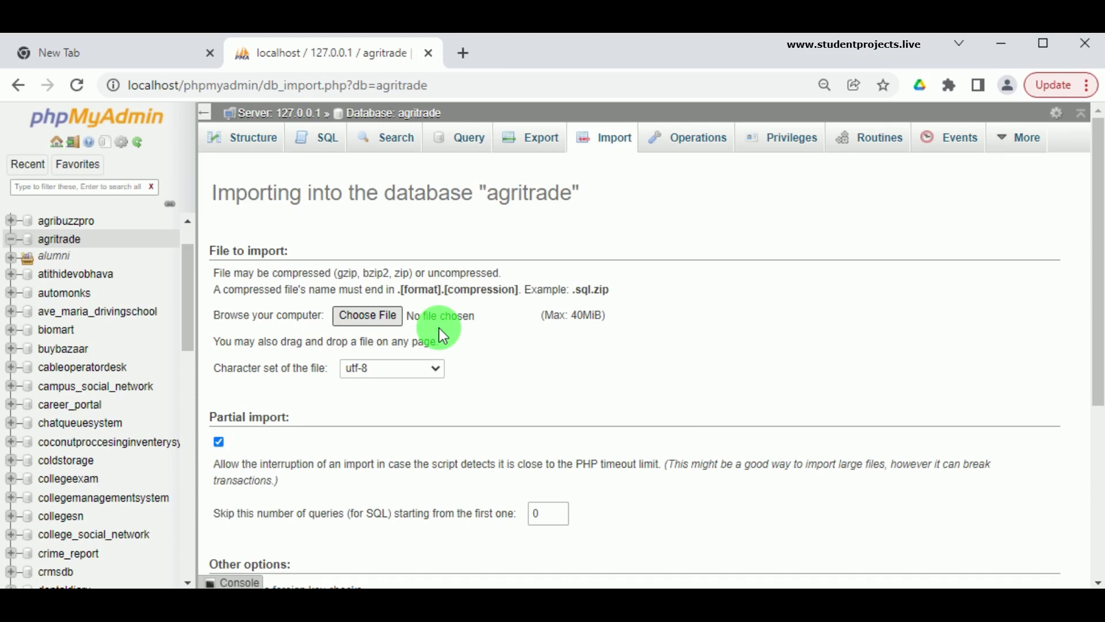
{"action": "scroll", "coordinate": [500, 357], "scroll_direction": "down", "scroll_amount": 5}
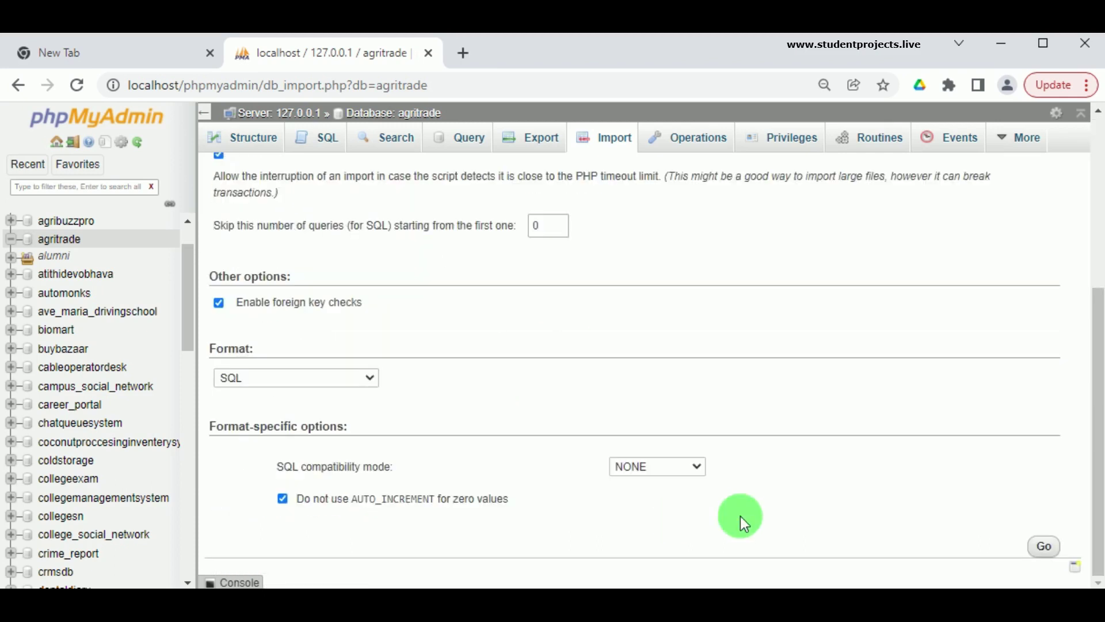
{"action": "left_click", "coordinate": [1047, 556]}
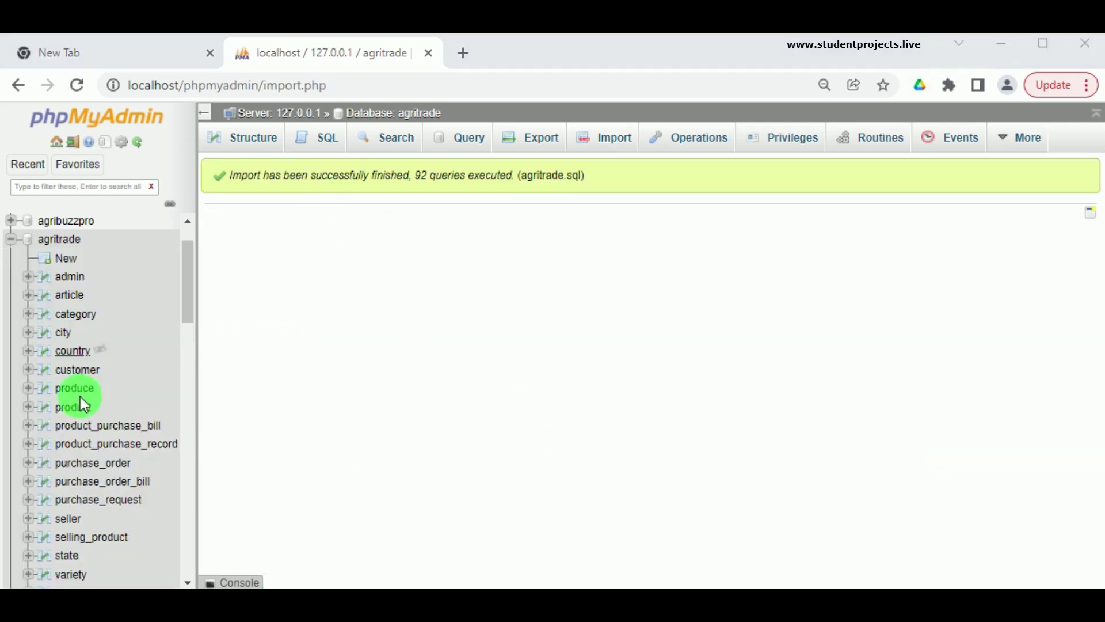
Step: Review the list of tables imported into the agritrade database
{"action": "scroll", "coordinate": [144, 357], "scroll_direction": "down", "scroll_amount": 5}
{"action": "scroll", "coordinate": [129, 371], "scroll_direction": "up", "scroll_amount": 1}
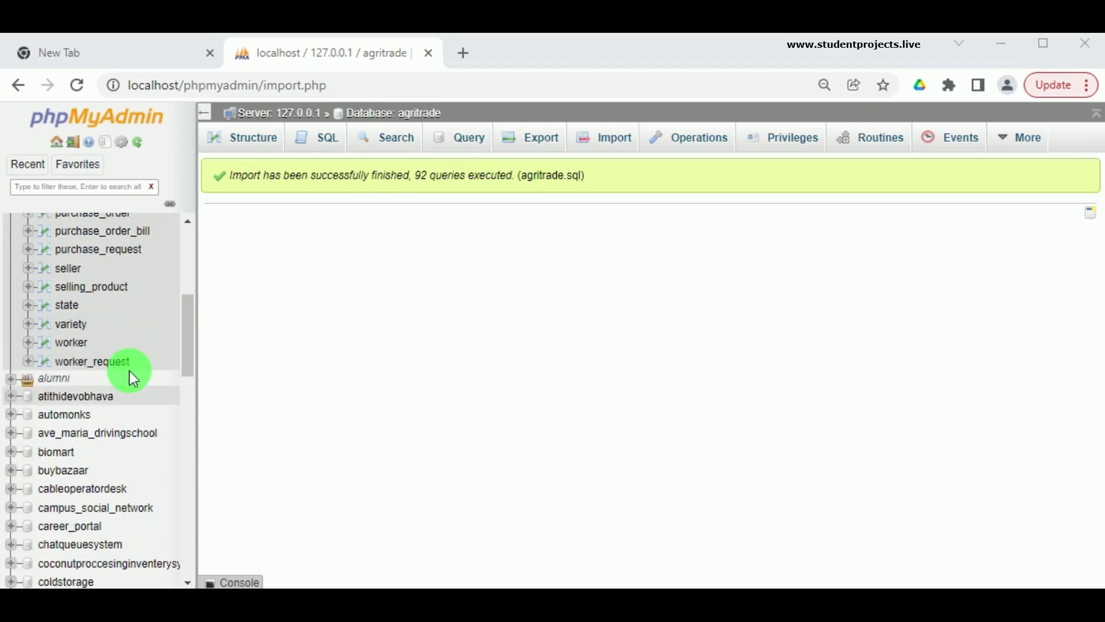
{"action": "scroll", "coordinate": [129, 370], "scroll_direction": "up", "scroll_amount": 5}
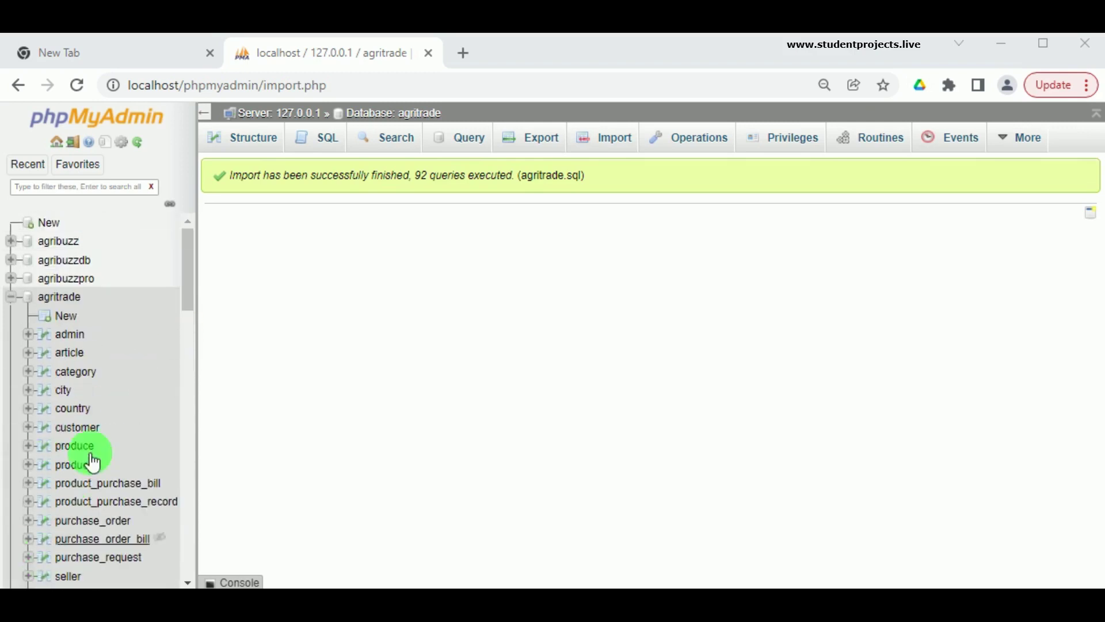
{"action": "scroll", "coordinate": [93, 462], "scroll_direction": "down", "scroll_amount": 3}
{"action": "scroll", "coordinate": [87, 432], "scroll_direction": "up", "scroll_amount": 3}
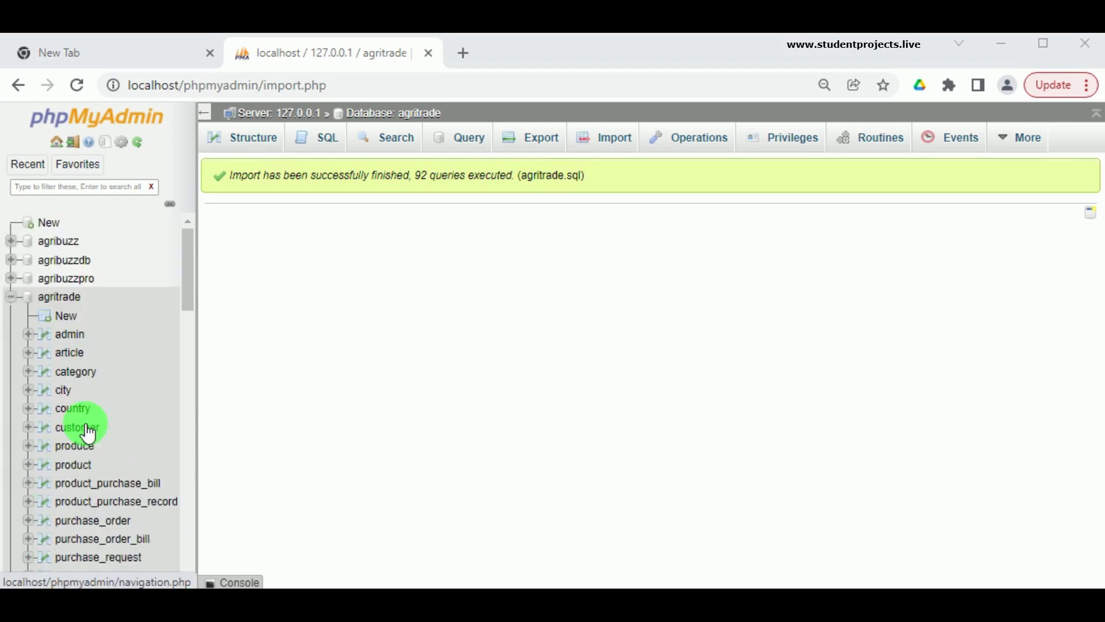
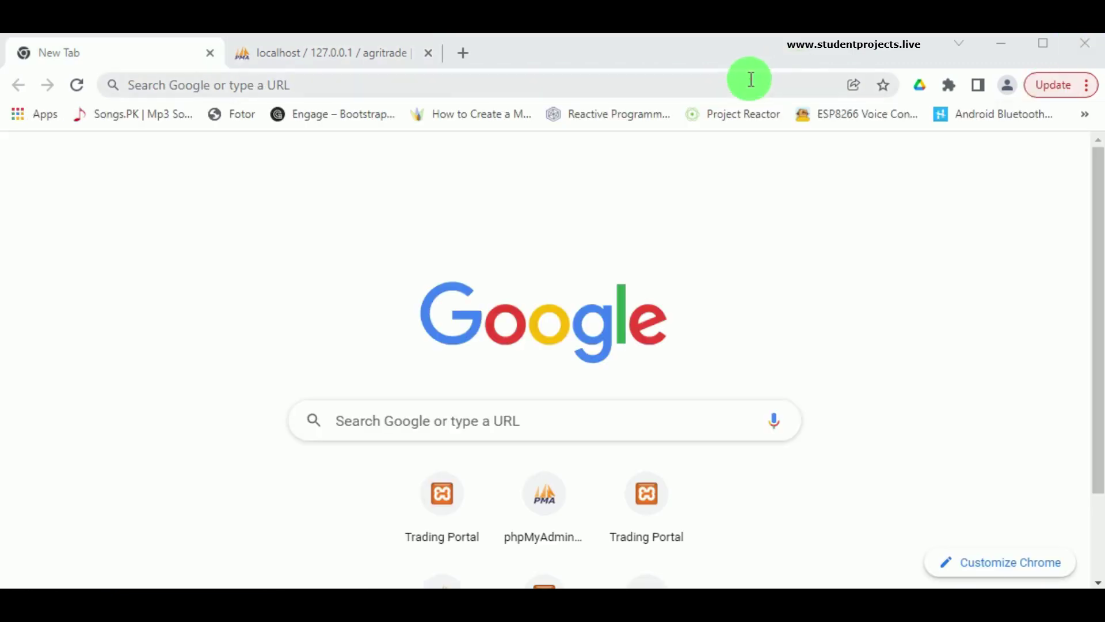
Step: Switch to the blank browser tab and load the project site at localhost/Source Code
{"action": "type", "text": "lo"}
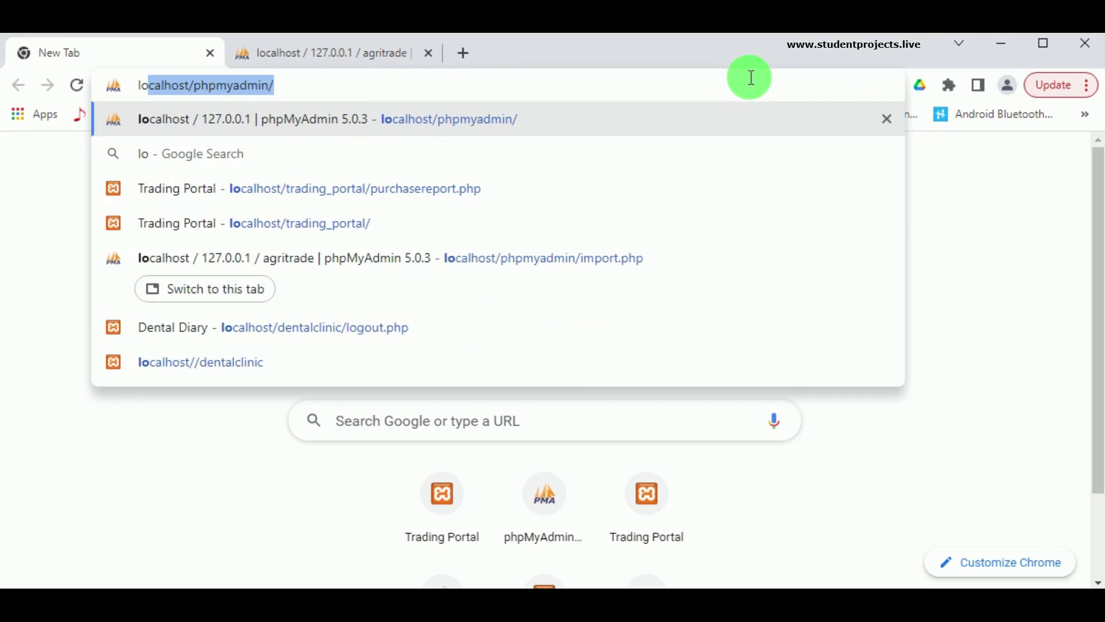
{"action": "type", "text": "calhost/"}
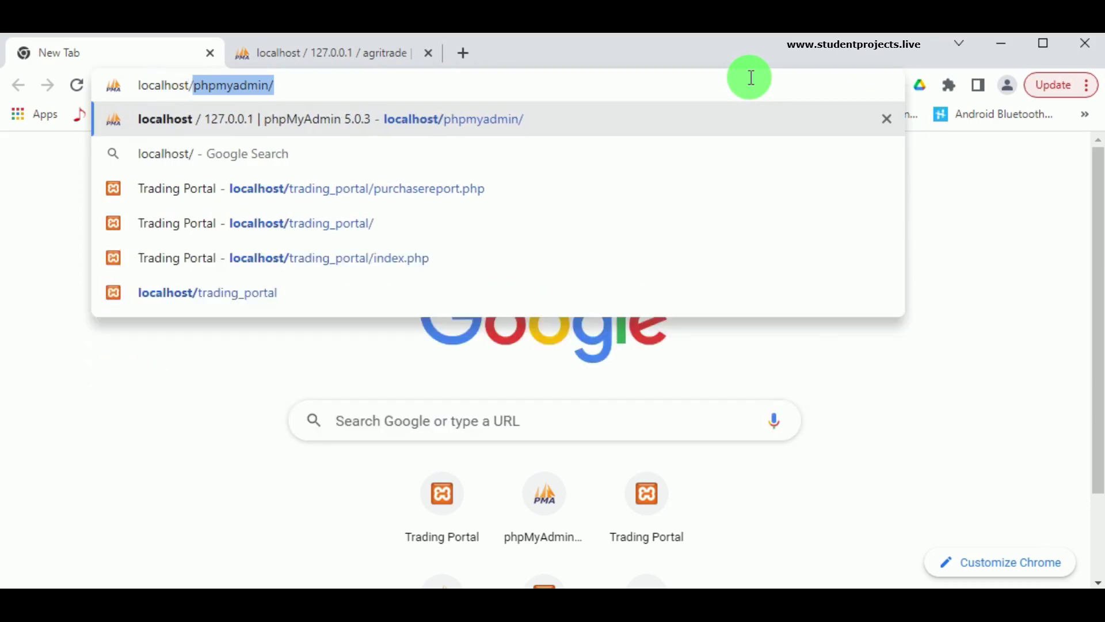
{"action": "type", "text": "V"}
{"action": "key", "text": "BackSpace"}
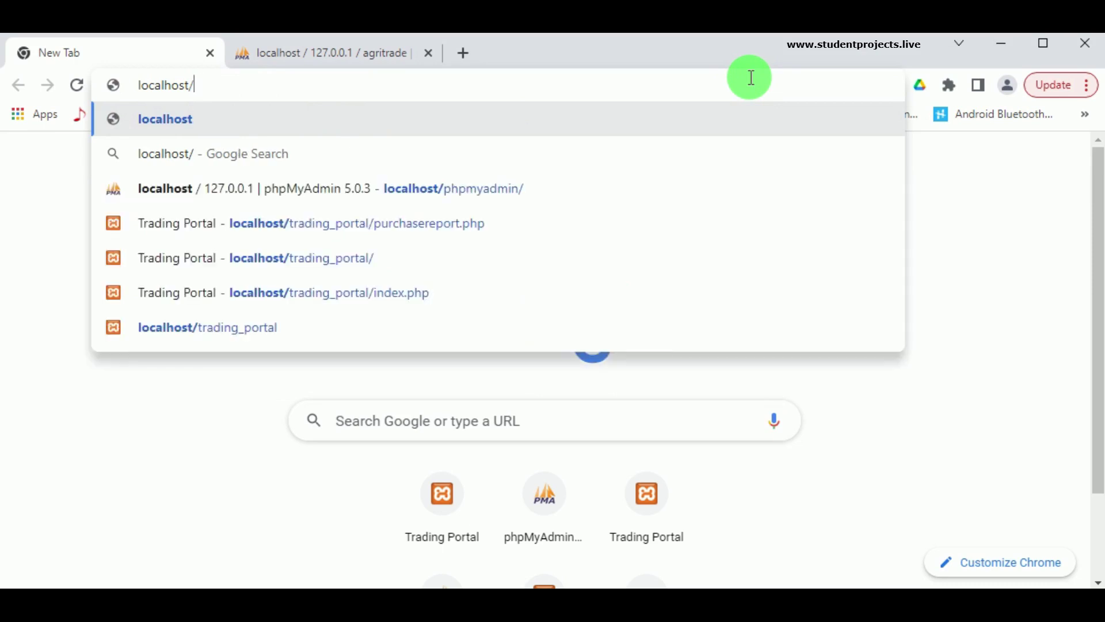
{"action": "type", "text": "Source Code"}
{"action": "key", "text": "Return"}
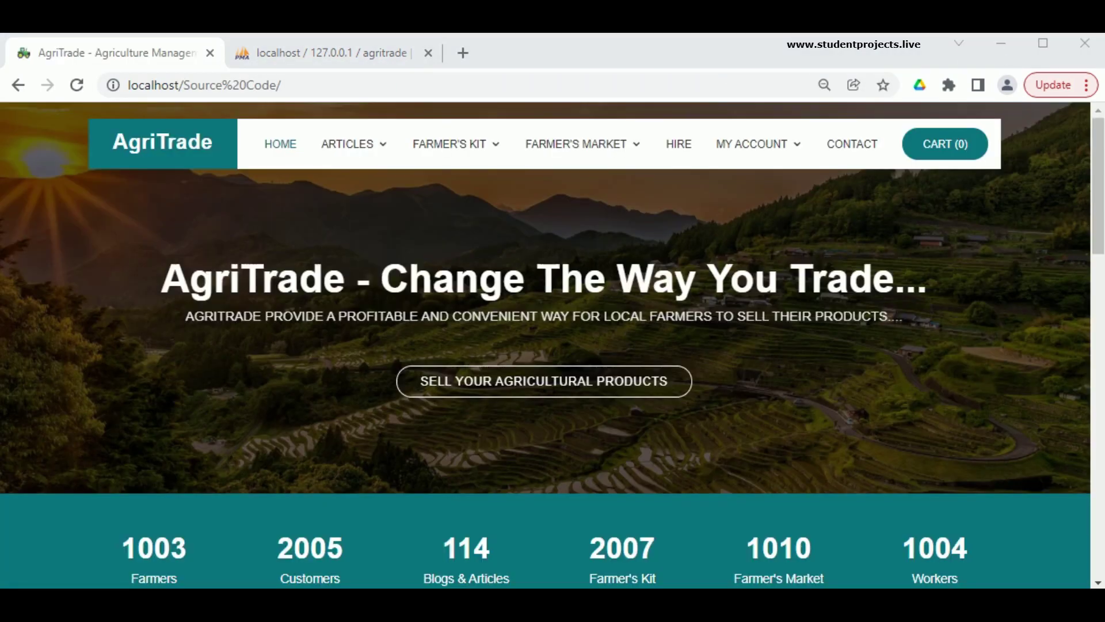
Step: Examine the AgriTrade home page down to its footer, including the mission text and the Customer, Farmer and Worker login cards
{"action": "scroll", "coordinate": [255, 303], "scroll_direction": "down", "scroll_amount": 5}
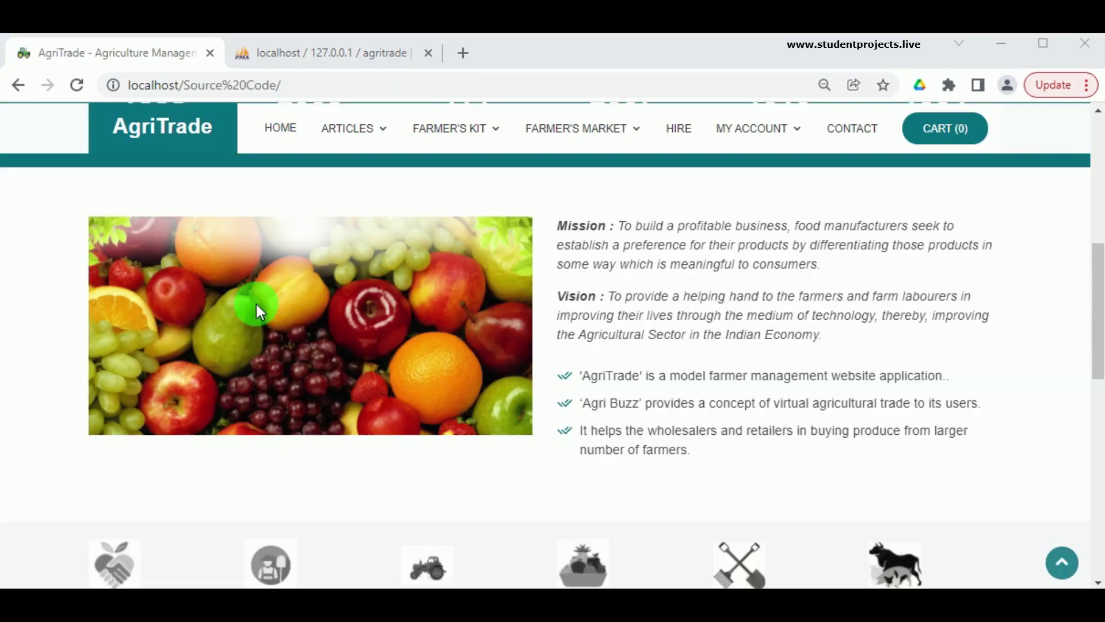
{"action": "scroll", "coordinate": [270, 304], "scroll_direction": "down", "scroll_amount": 5}
{"action": "scroll", "coordinate": [276, 427], "scroll_direction": "down", "scroll_amount": 2}
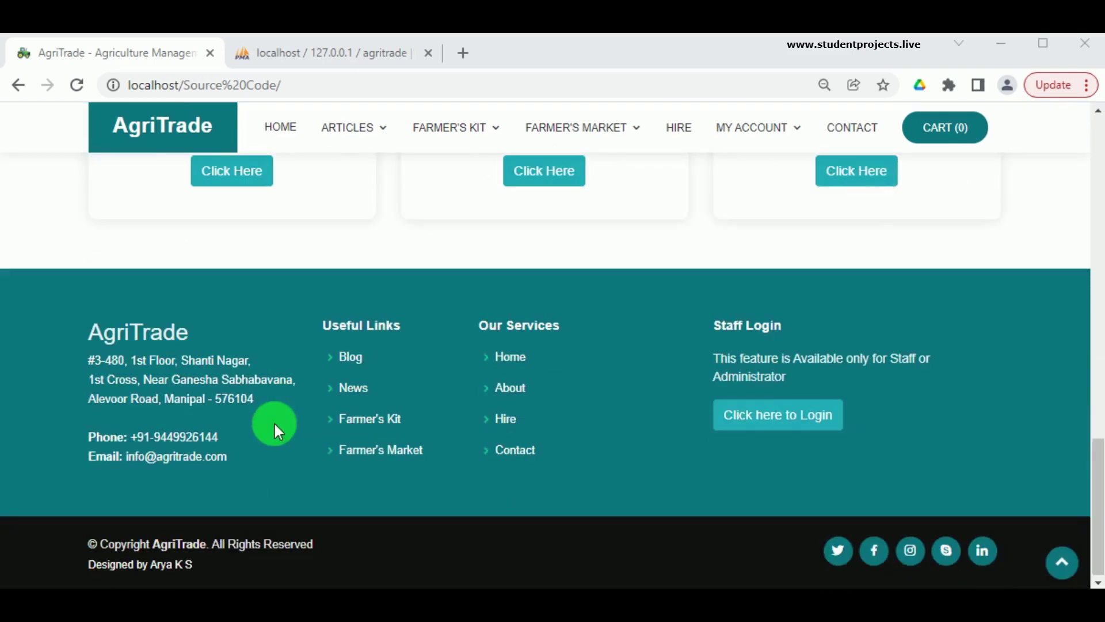
{"action": "scroll", "coordinate": [276, 426], "scroll_direction": "up", "scroll_amount": 12}
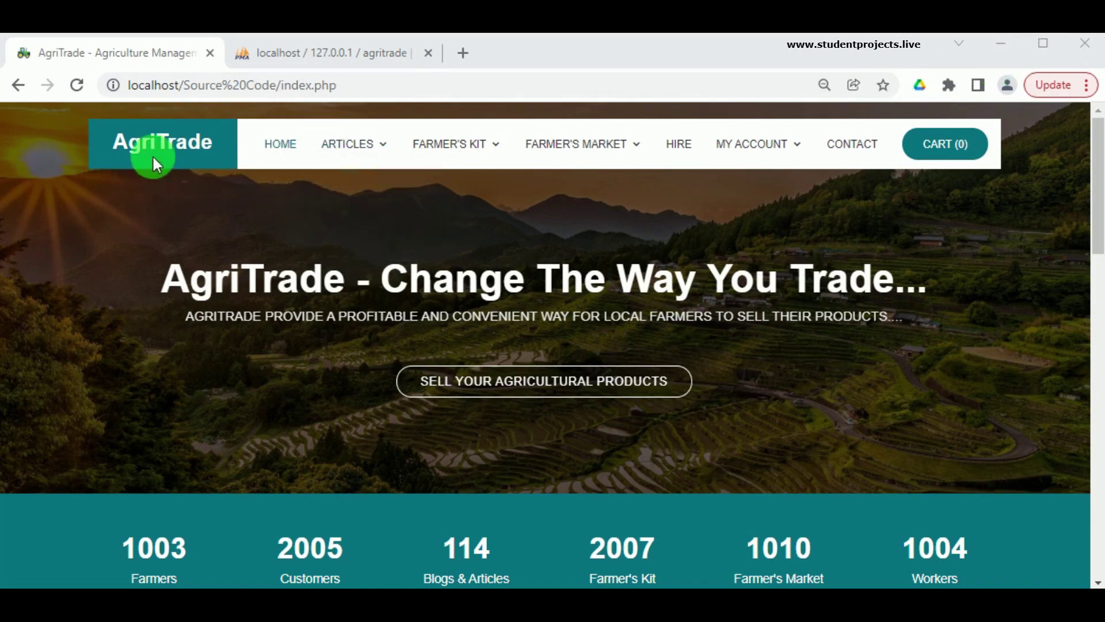
{"action": "scroll", "coordinate": [202, 288], "scroll_direction": "down", "scroll_amount": 6}
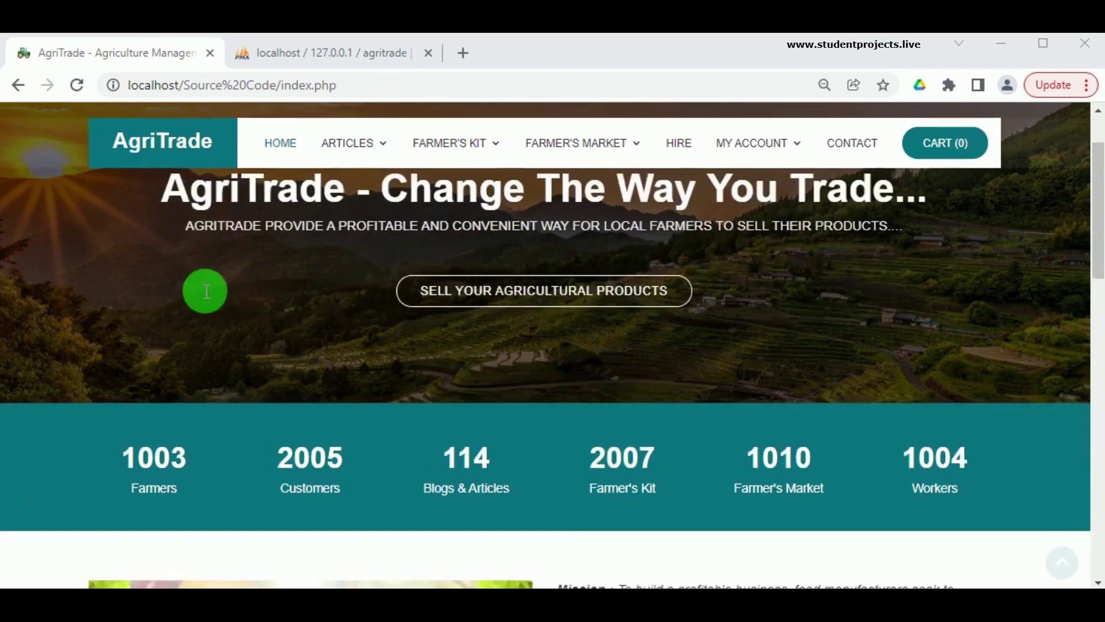
{"action": "scroll", "coordinate": [207, 291], "scroll_direction": "down", "scroll_amount": 1}
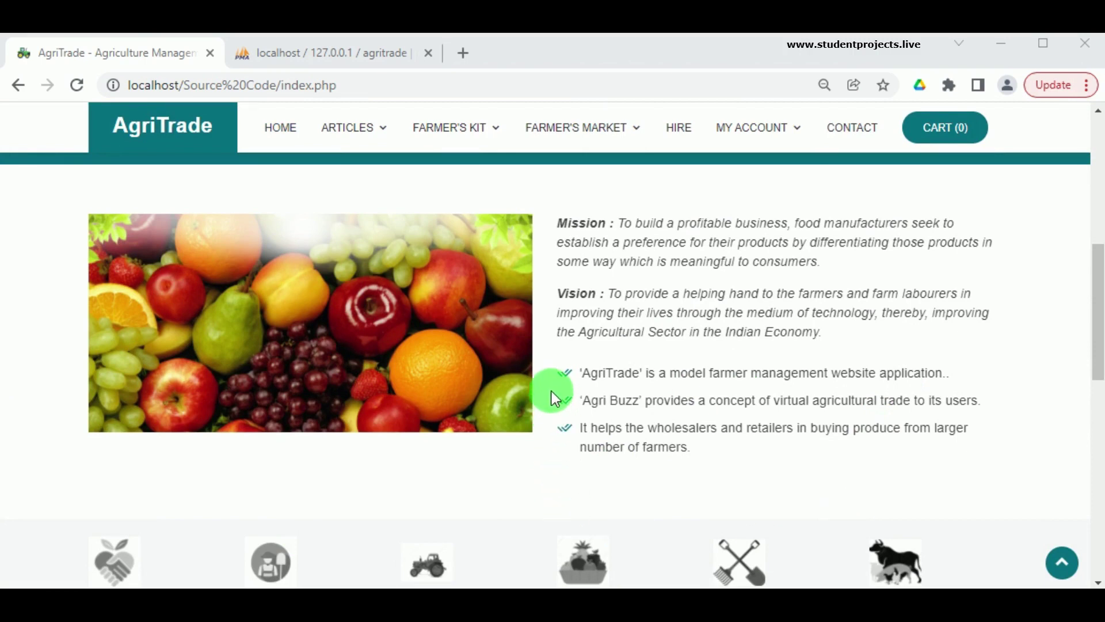
{"action": "scroll", "coordinate": [286, 458], "scroll_direction": "down", "scroll_amount": 10}
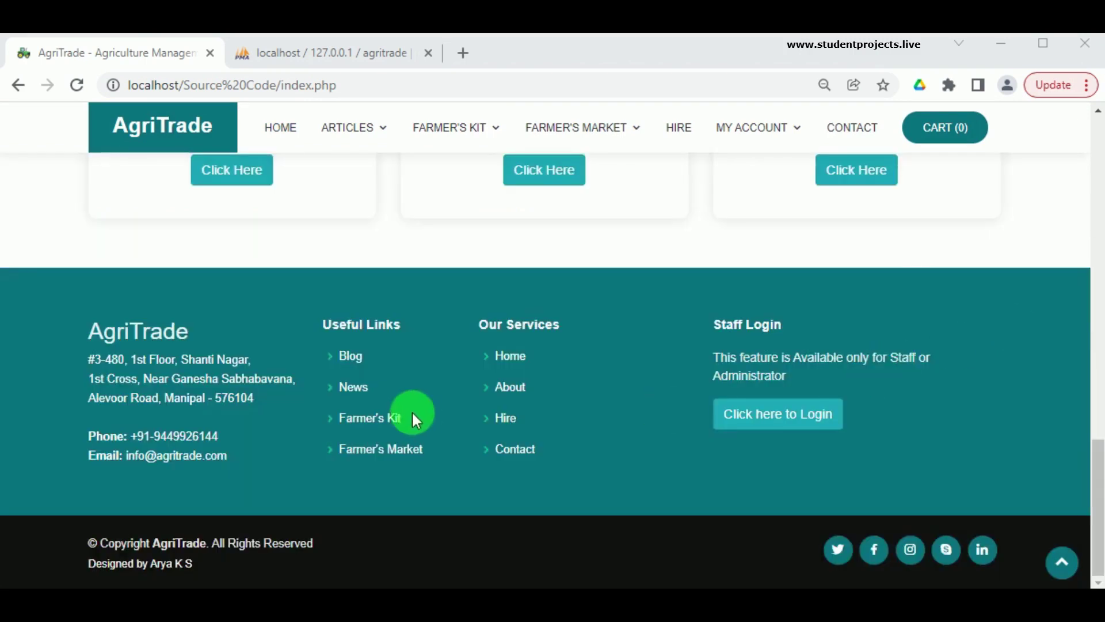
{"action": "scroll", "coordinate": [412, 410], "scroll_direction": "up", "scroll_amount": 4}
{"action": "scroll", "coordinate": [400, 386], "scroll_direction": "up", "scroll_amount": 2}
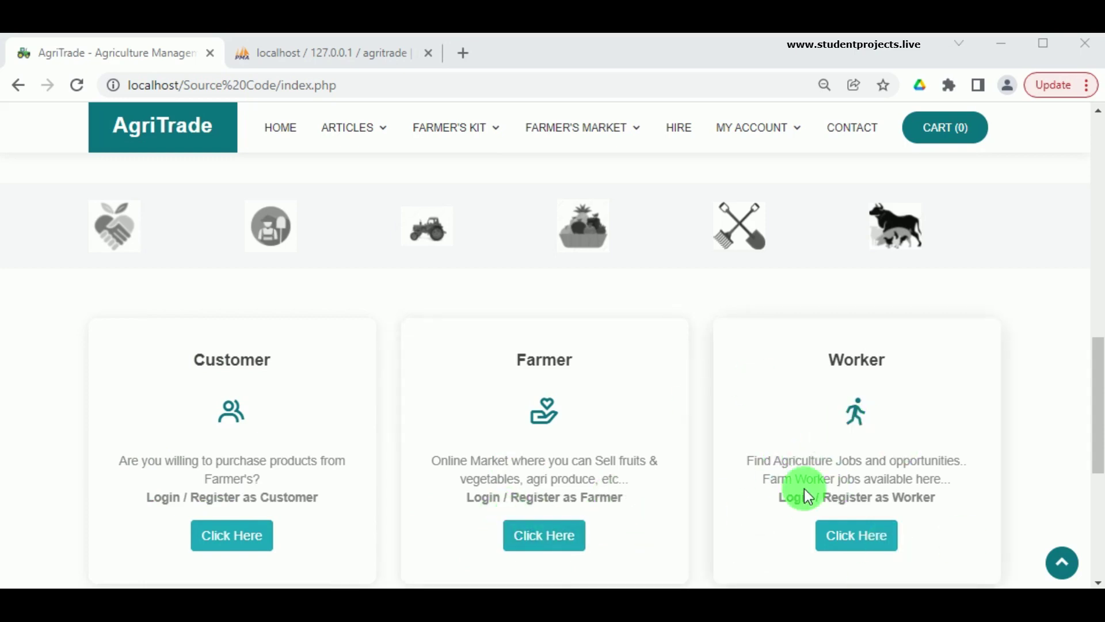
Step: Open the site's Blogs listing and look through the full article "Improving Soil Quality & Cover Crops", including its images
{"action": "mouse_move", "coordinate": [357, 129]}
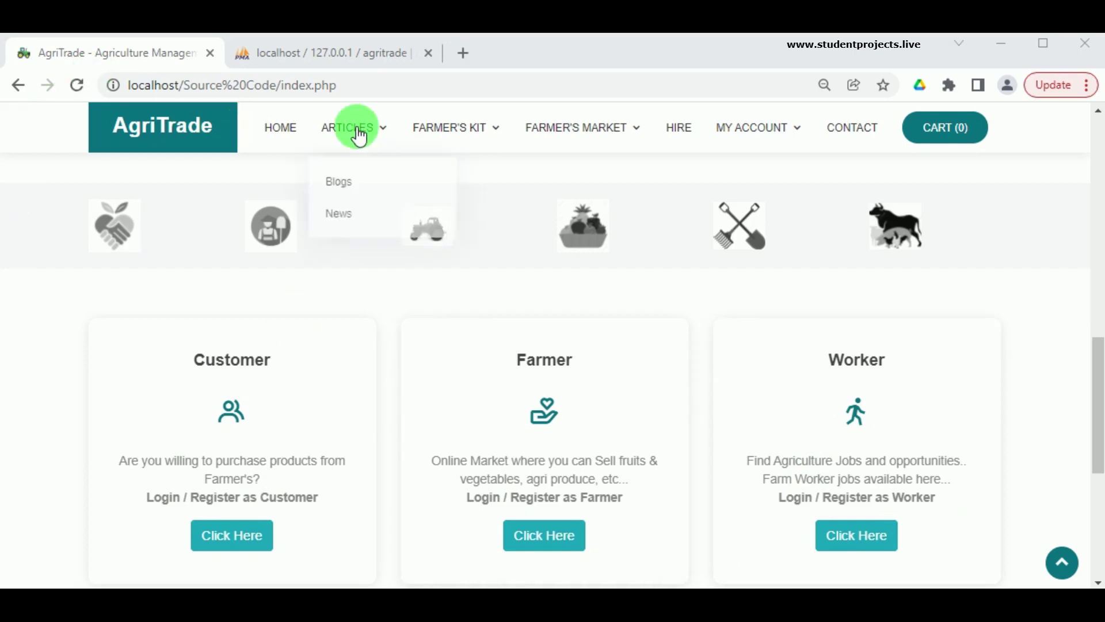
{"action": "left_click", "coordinate": [343, 168]}
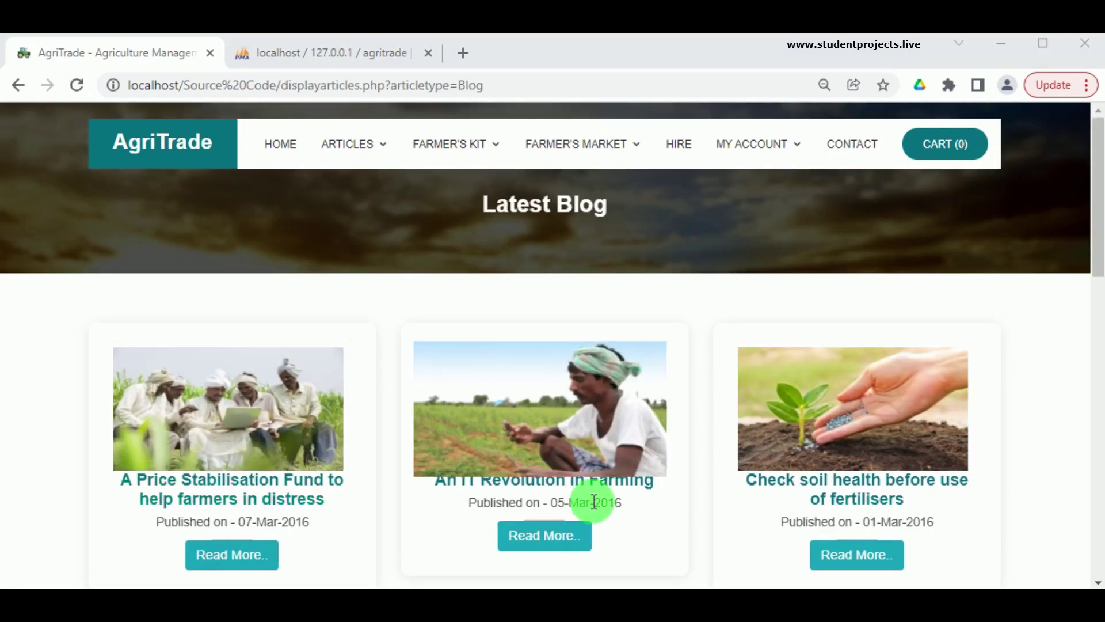
{"action": "scroll", "coordinate": [518, 530], "scroll_direction": "down", "scroll_amount": 6}
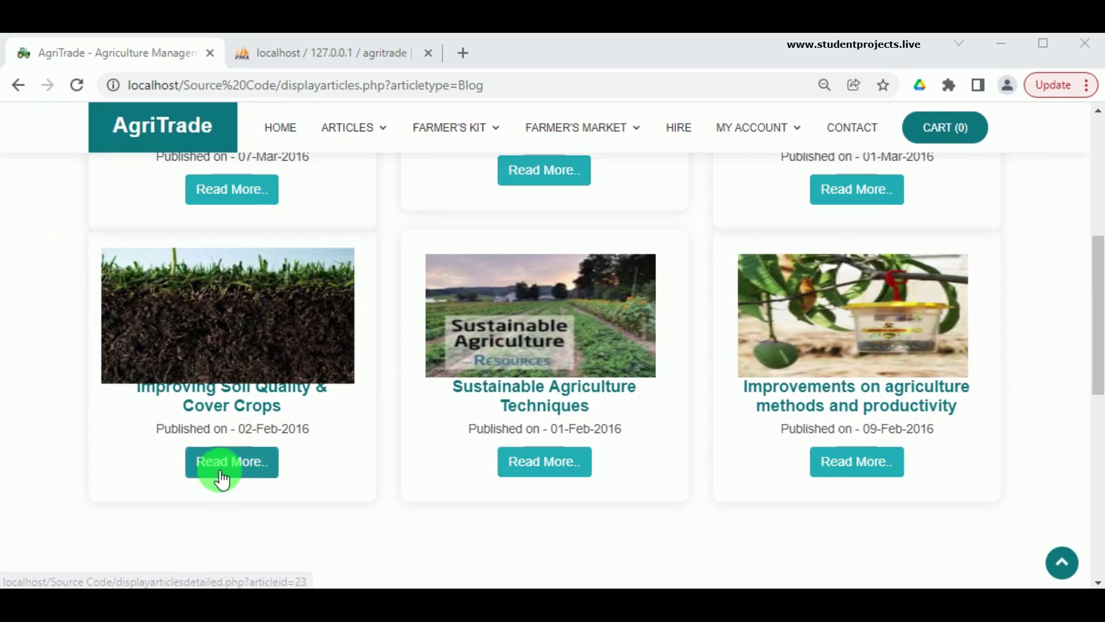
{"action": "left_click", "coordinate": [224, 465]}
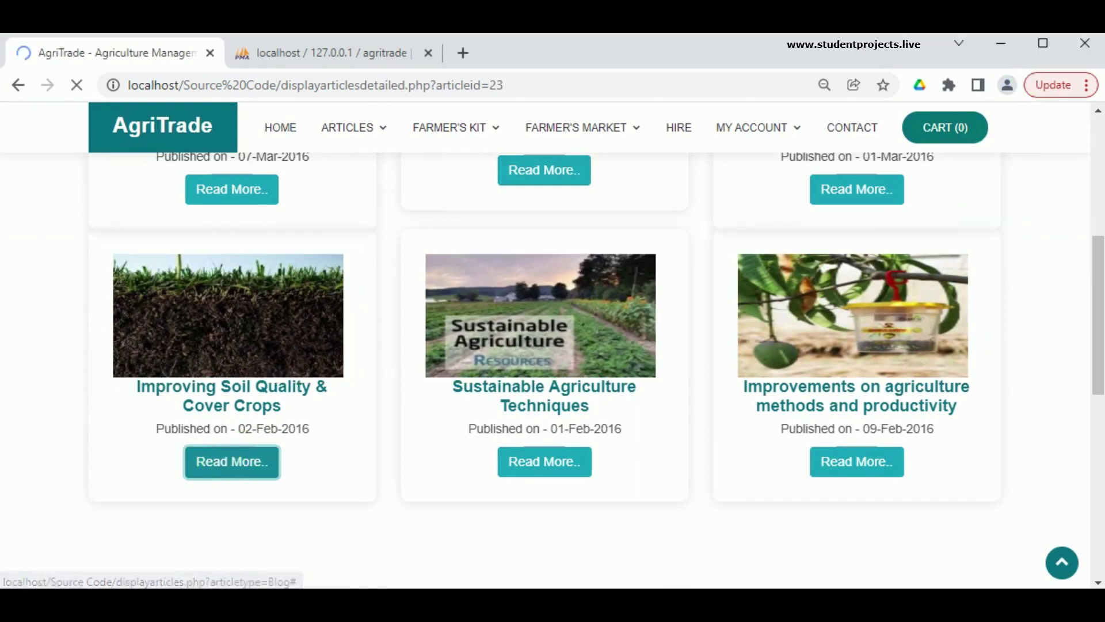
{"action": "scroll", "coordinate": [665, 462], "scroll_direction": "down", "scroll_amount": 5}
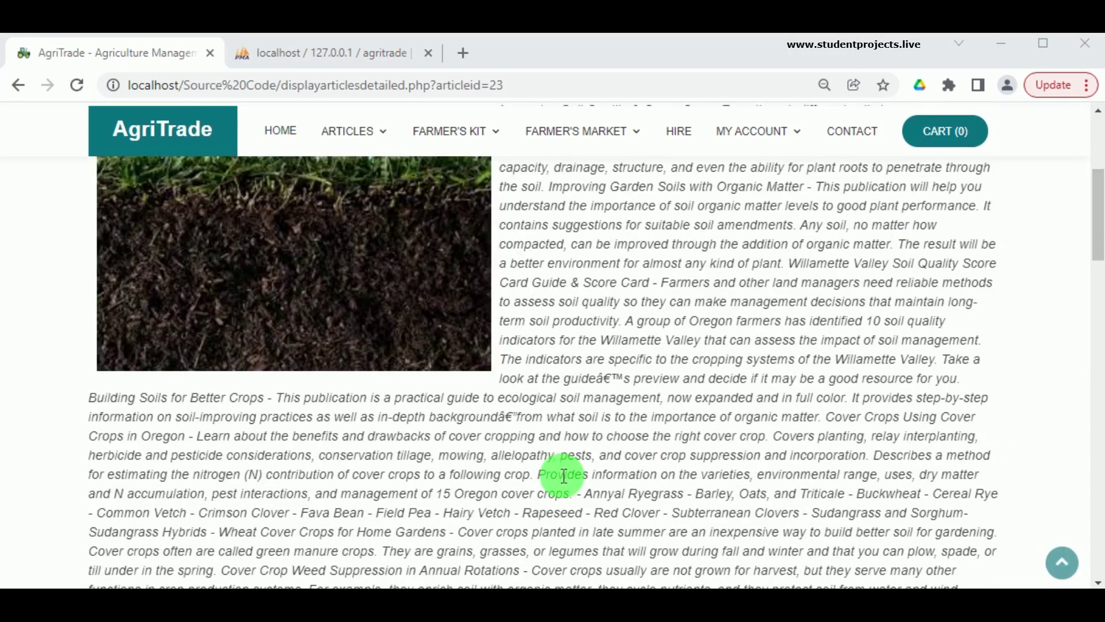
{"action": "scroll", "coordinate": [562, 469], "scroll_direction": "down", "scroll_amount": 10}
{"action": "scroll", "coordinate": [417, 498], "scroll_direction": "down", "scroll_amount": 10}
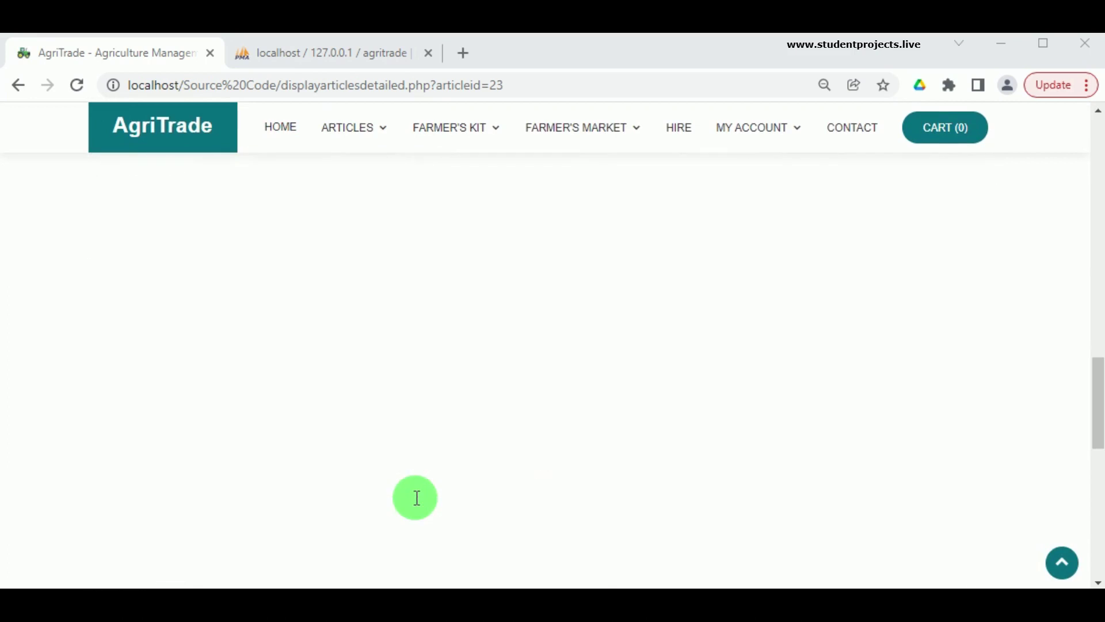
{"action": "scroll", "coordinate": [563, 438], "scroll_direction": "down", "scroll_amount": 3}
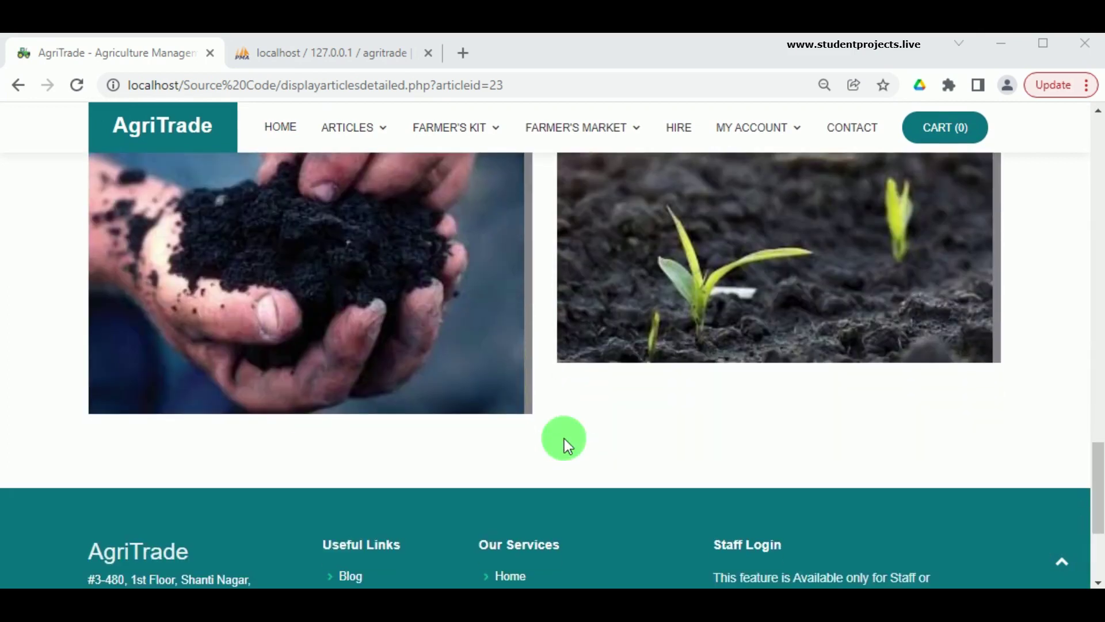
{"action": "scroll", "coordinate": [684, 365], "scroll_direction": "up", "scroll_amount": 14}
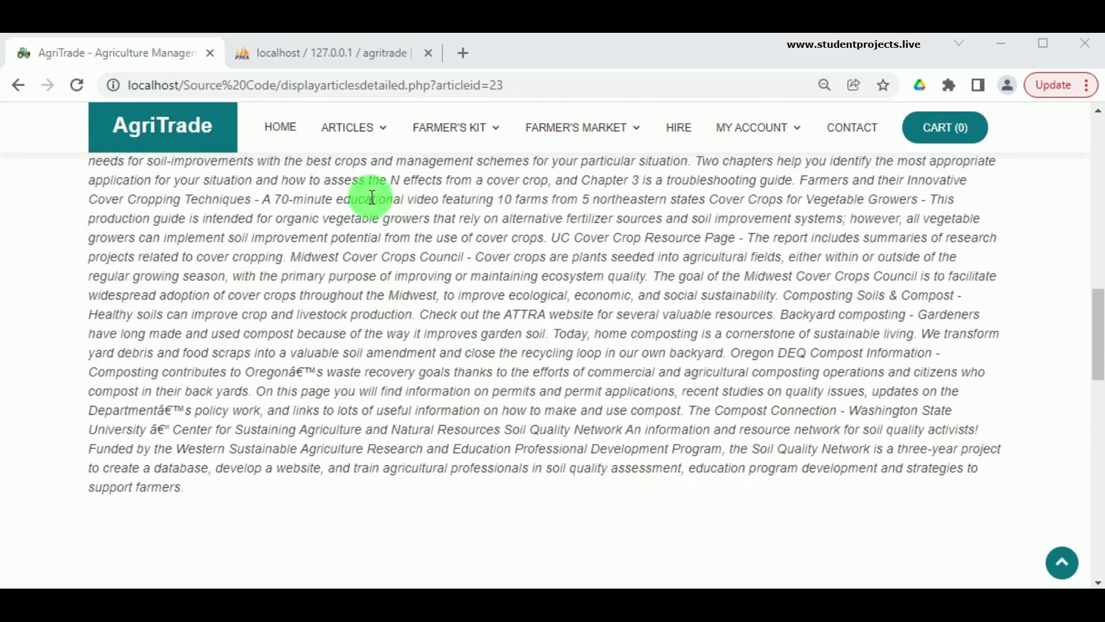
Step: Open the site's News listing and look through the full article "Make Apps That Benefit Farmers, Modi Urges Bengaluru Techies"
{"action": "mouse_move", "coordinate": [346, 131]}
{"action": "left_click", "coordinate": [343, 211]}
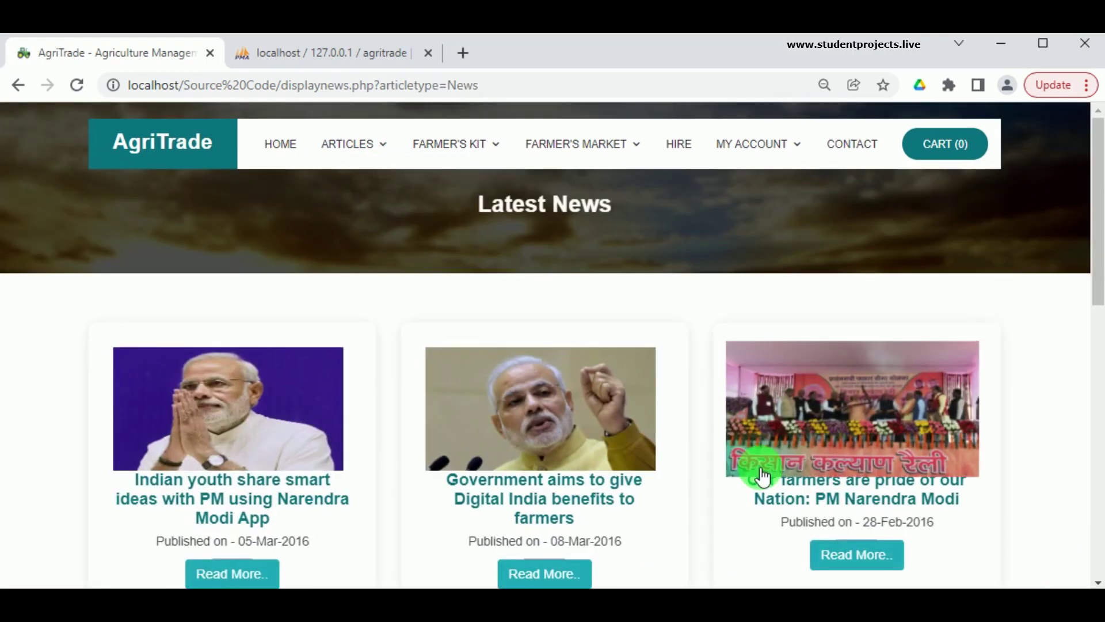
{"action": "scroll", "coordinate": [305, 534], "scroll_direction": "down", "scroll_amount": 3}
{"action": "scroll", "coordinate": [298, 492], "scroll_direction": "down", "scroll_amount": 2}
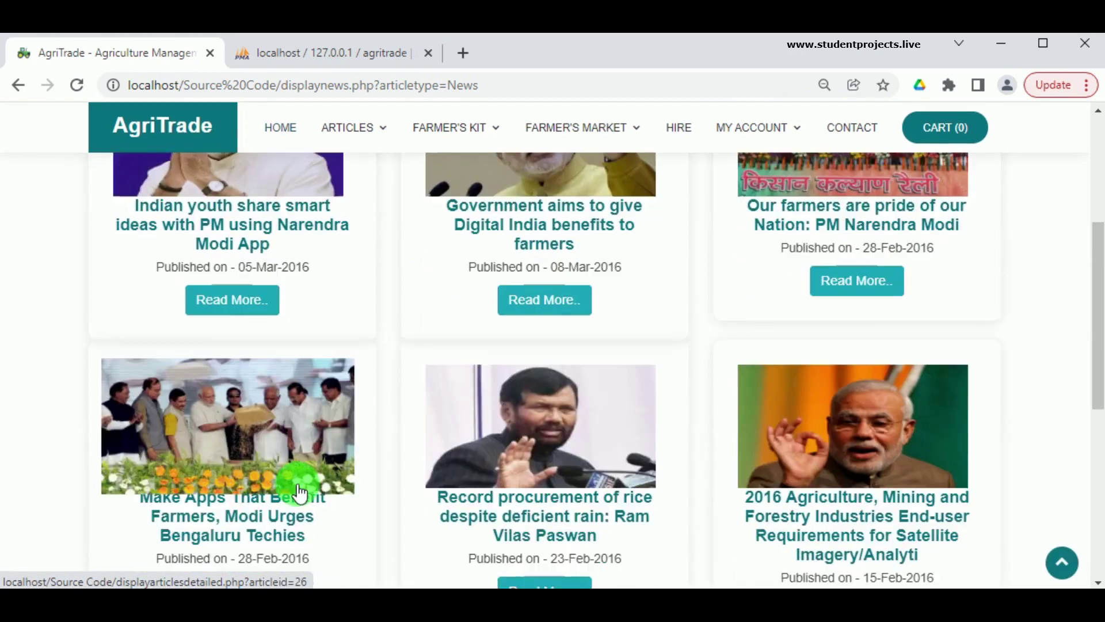
{"action": "scroll", "coordinate": [538, 550], "scroll_direction": "down", "scroll_amount": 2}
{"action": "left_click", "coordinate": [238, 500]}
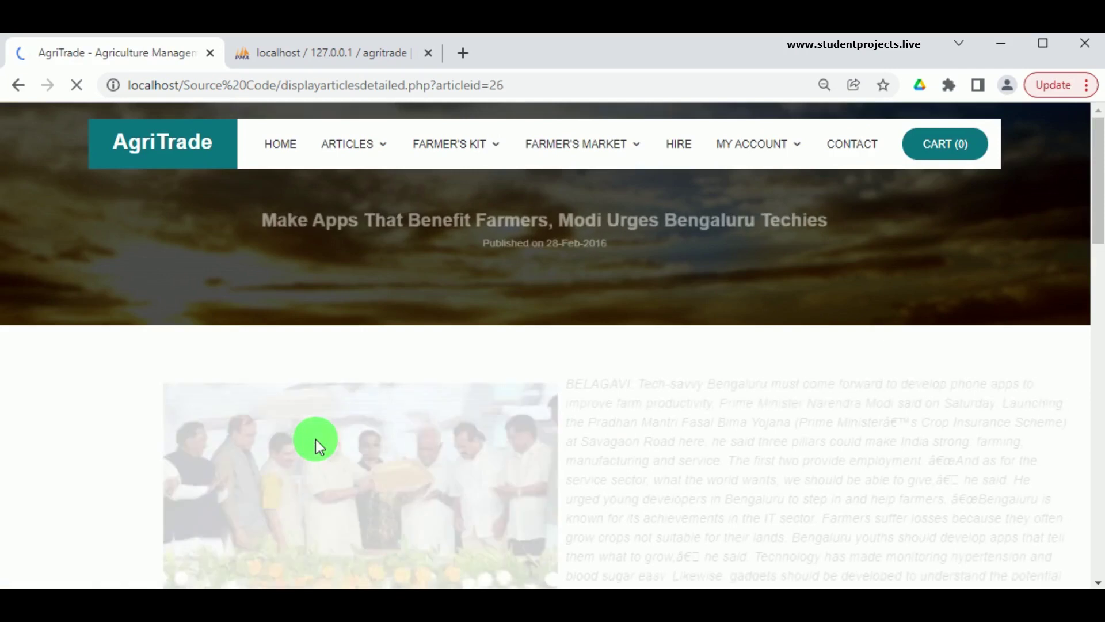
{"action": "scroll", "coordinate": [122, 479], "scroll_direction": "down", "scroll_amount": 2}
{"action": "scroll", "coordinate": [122, 479], "scroll_direction": "down", "scroll_amount": 15}
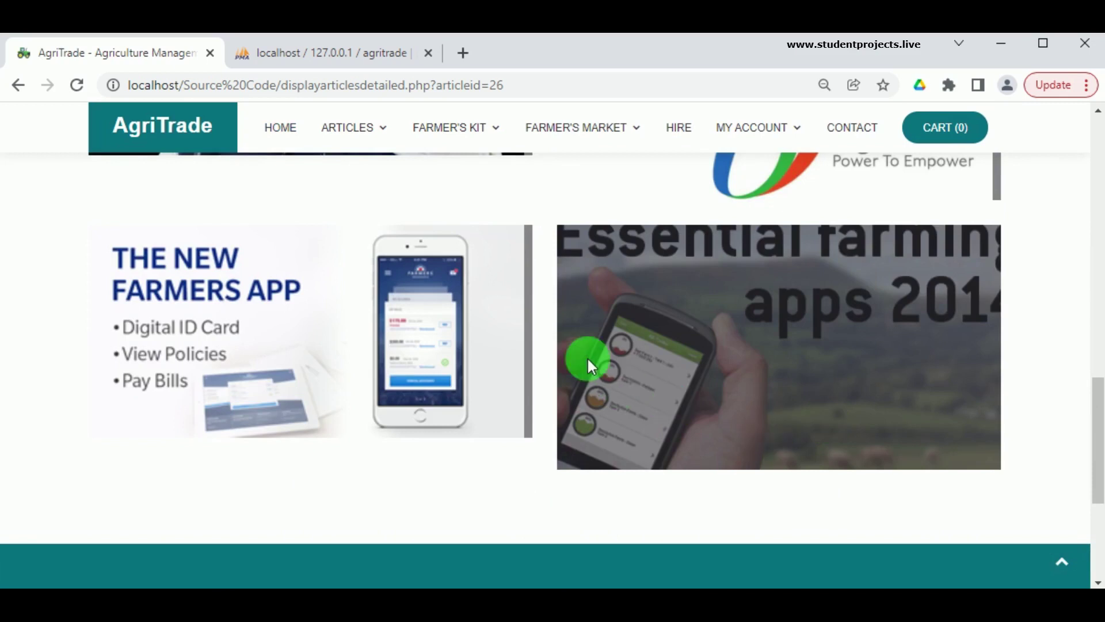
Step: Open the Farmer's Kit listing and look through the Natural Fertlizer product's details, including its images and description
{"action": "left_click", "coordinate": [444, 121]}
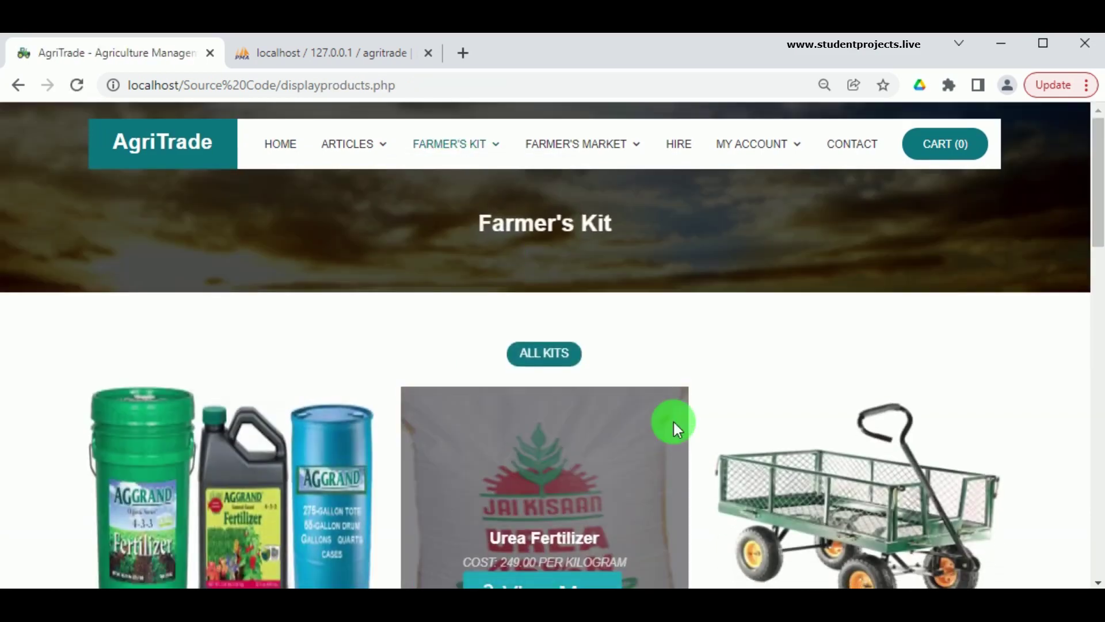
{"action": "scroll", "coordinate": [672, 420], "scroll_direction": "down", "scroll_amount": 5}
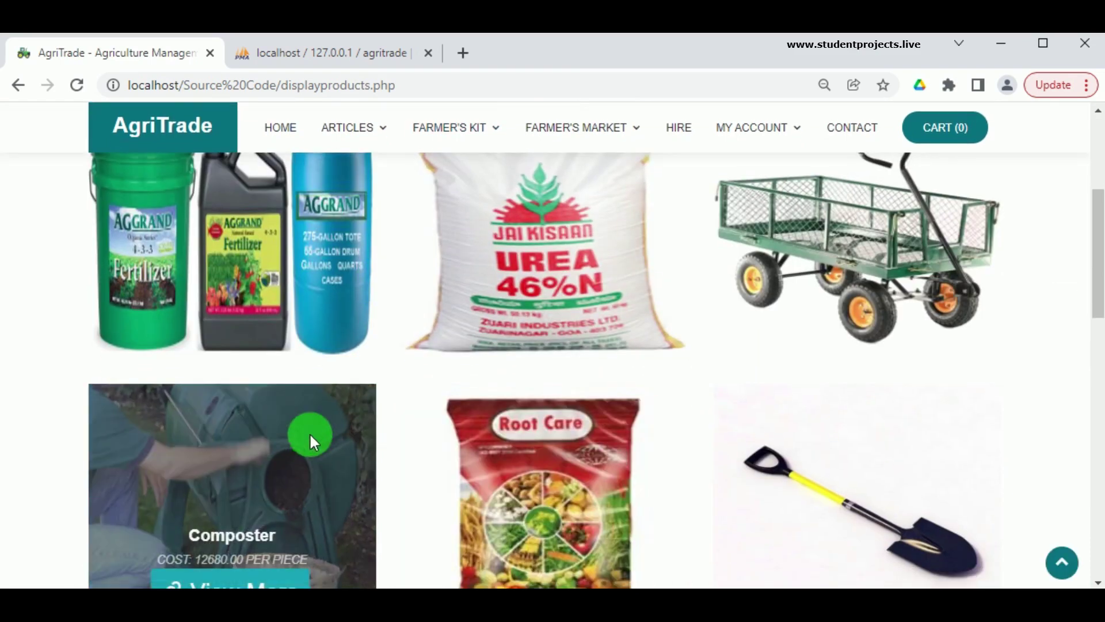
{"action": "left_click", "coordinate": [218, 331]}
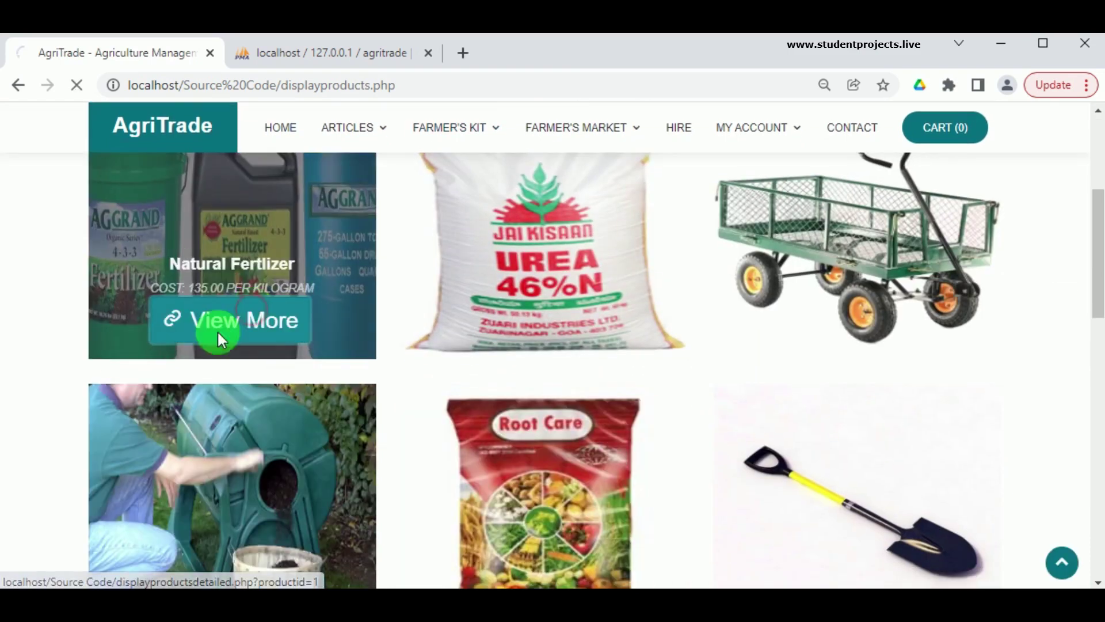
{"action": "scroll", "coordinate": [713, 380], "scroll_direction": "down", "scroll_amount": 3}
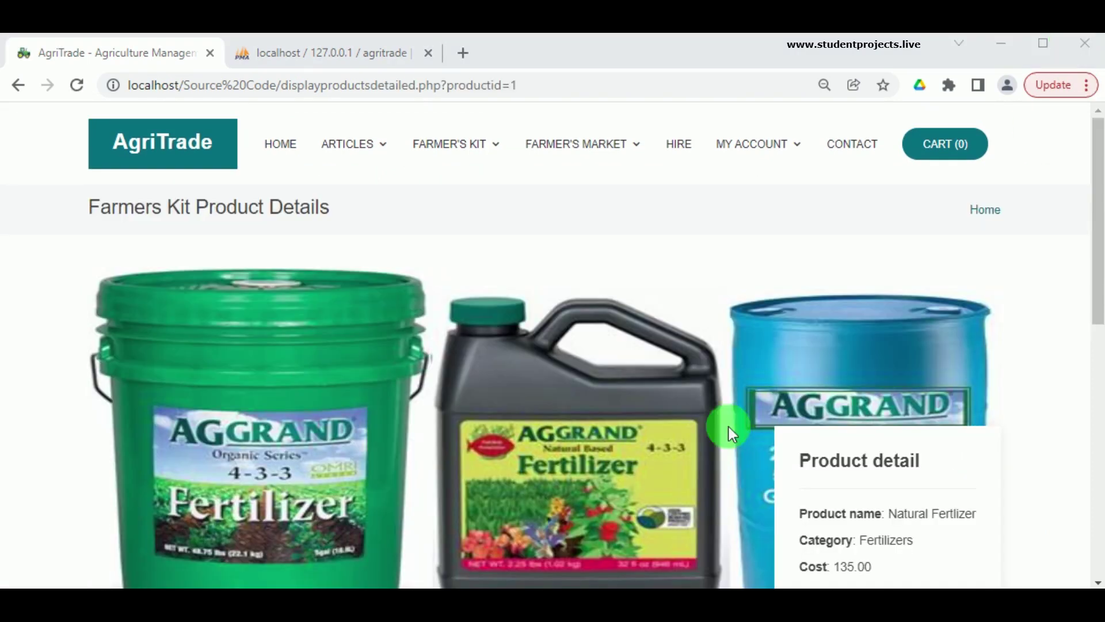
{"action": "scroll", "coordinate": [600, 444], "scroll_direction": "down", "scroll_amount": 3}
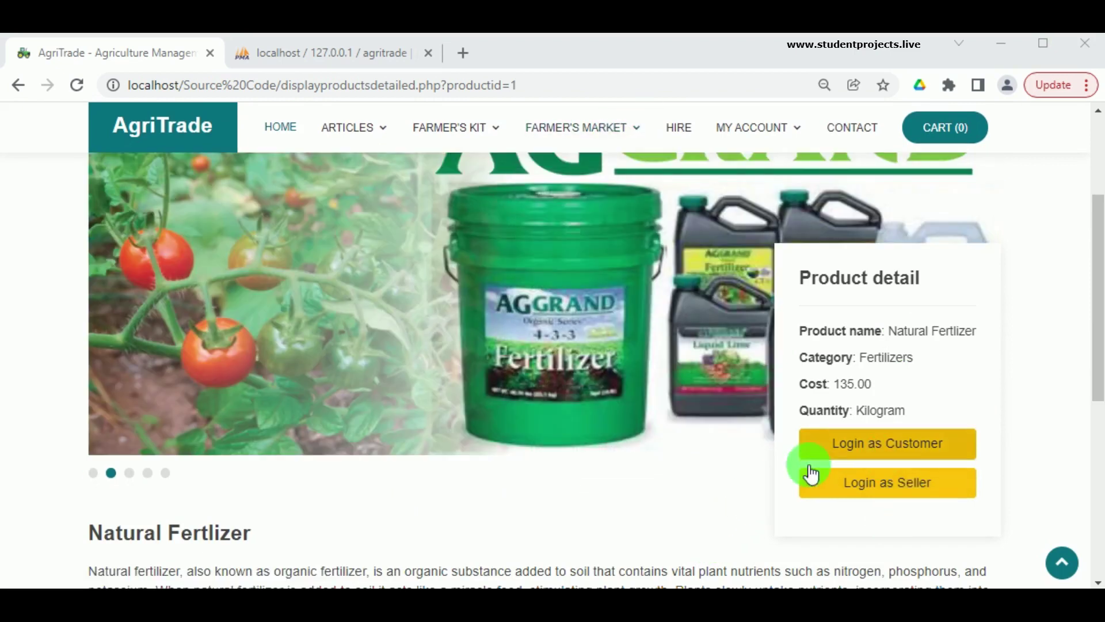
{"action": "scroll", "coordinate": [401, 455], "scroll_direction": "down", "scroll_amount": 6}
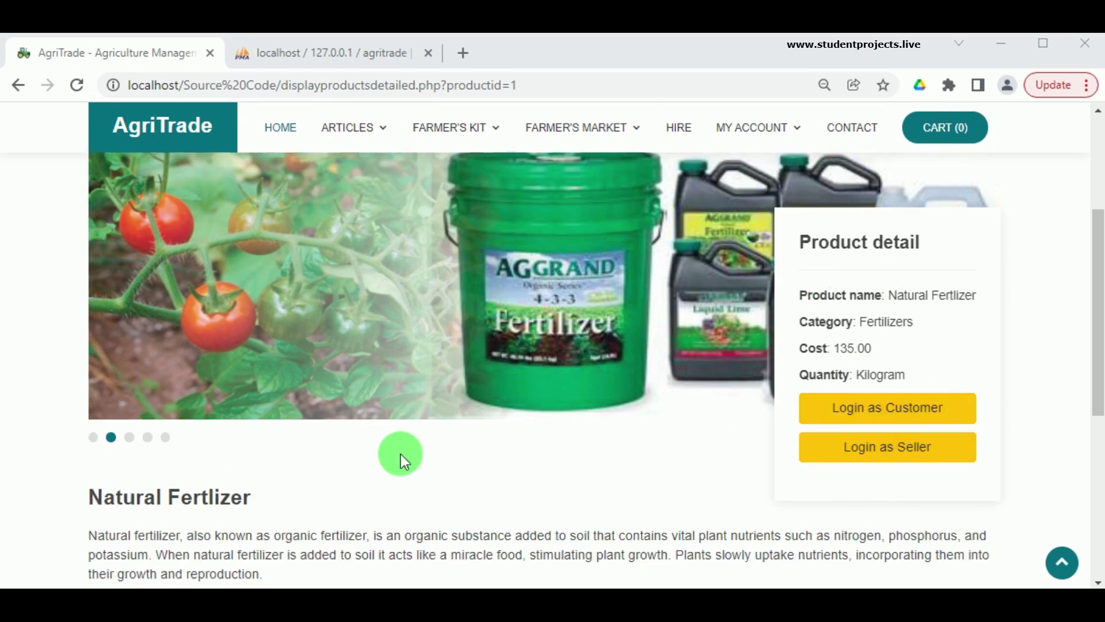
{"action": "scroll", "coordinate": [401, 454], "scroll_direction": "up", "scroll_amount": 6}
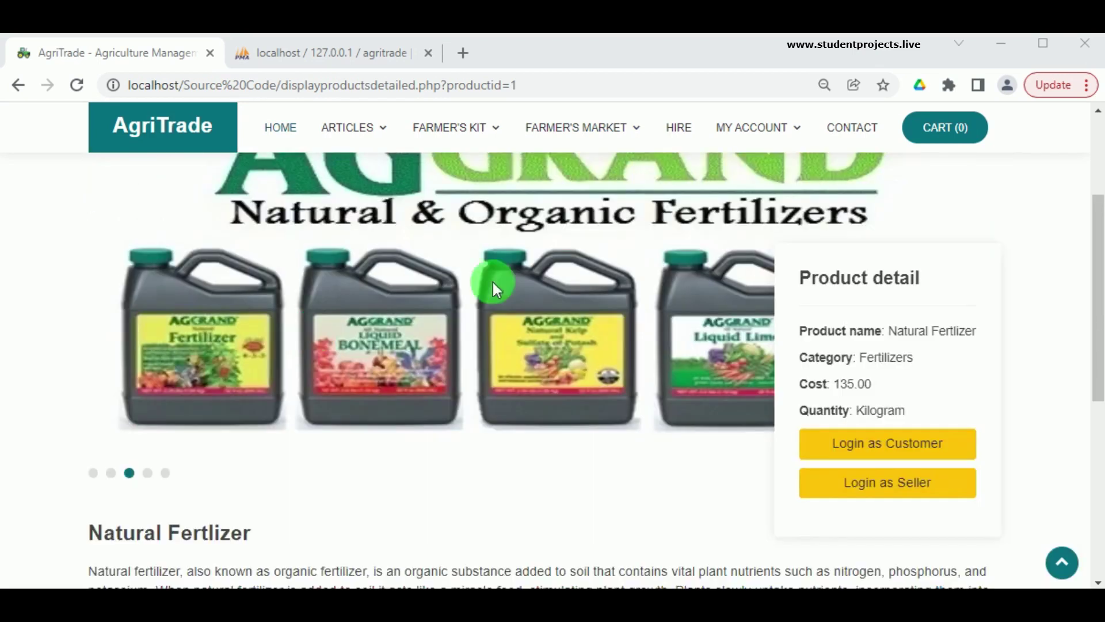
{"action": "scroll", "coordinate": [354, 547], "scroll_direction": "up", "scroll_amount": 3}
Step: Open the Farmer's Market listing and examine the Cashew Nuts product details down to the purchase request section
{"action": "mouse_move", "coordinate": [572, 153]}
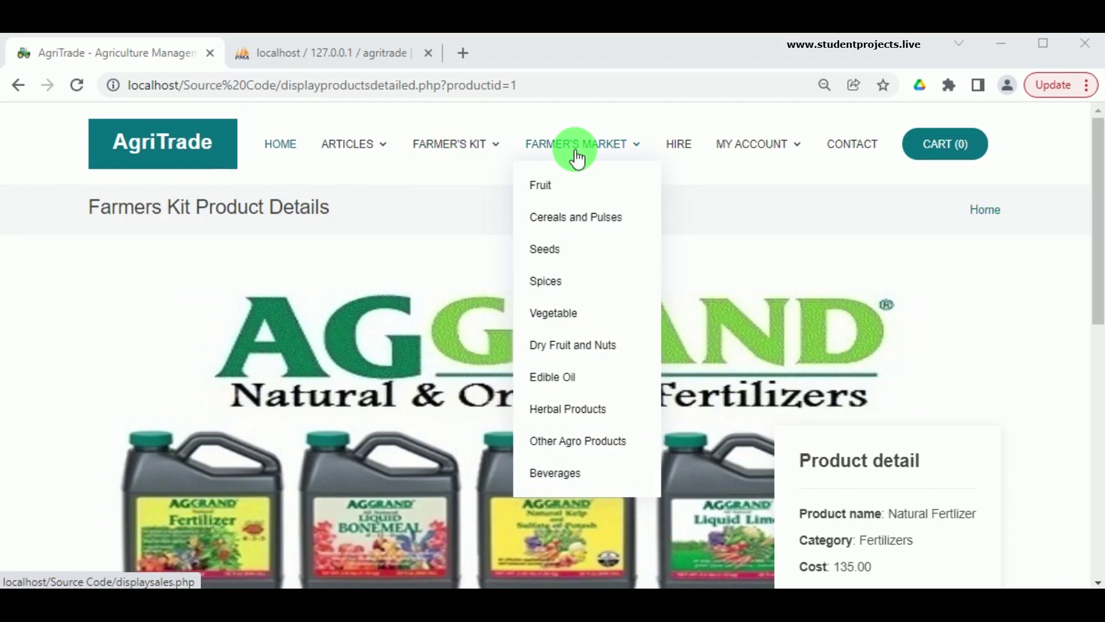
{"action": "left_click", "coordinate": [576, 151]}
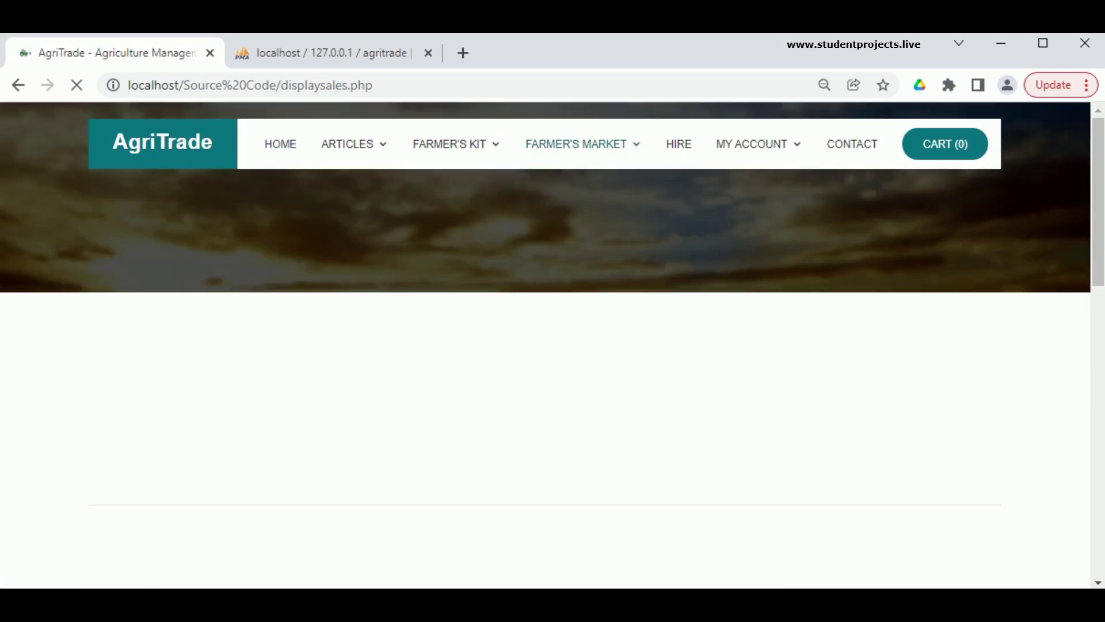
{"action": "scroll", "coordinate": [910, 480], "scroll_direction": "down", "scroll_amount": 5}
{"action": "mouse_move", "coordinate": [910, 480]}
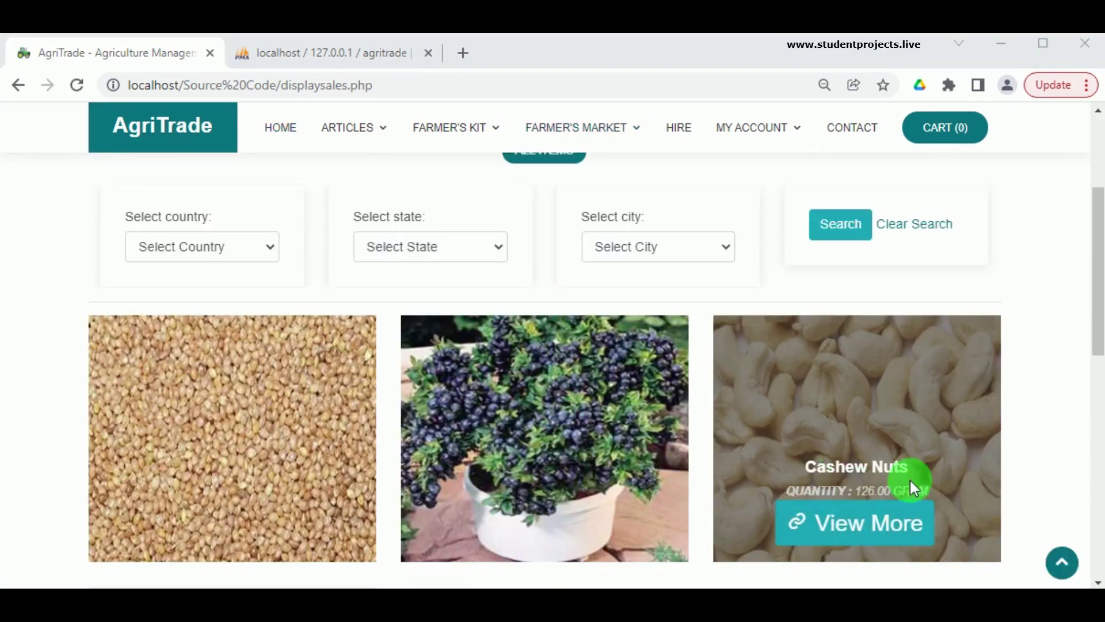
{"action": "left_click", "coordinate": [852, 521]}
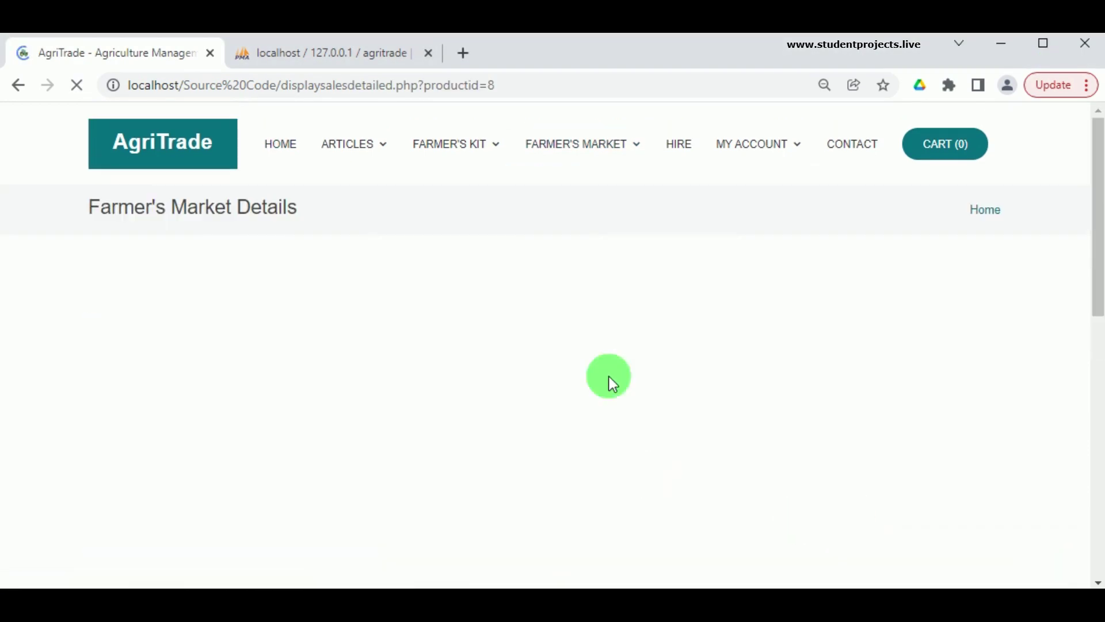
{"action": "scroll", "coordinate": [671, 392], "scroll_direction": "down", "scroll_amount": 5}
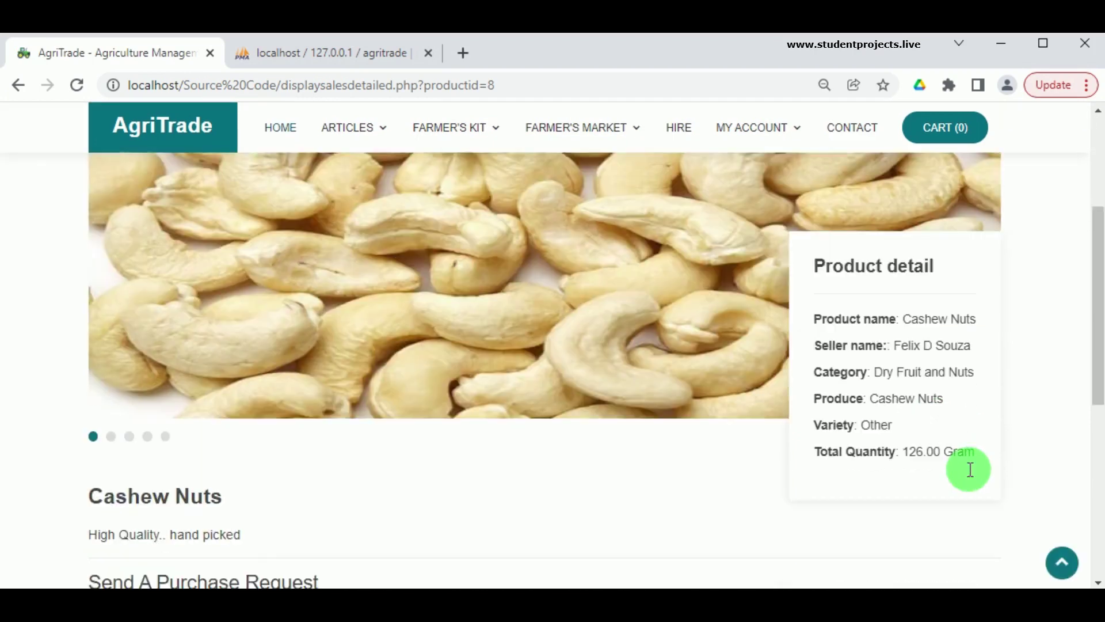
{"action": "scroll", "coordinate": [971, 469], "scroll_direction": "down", "scroll_amount": 2}
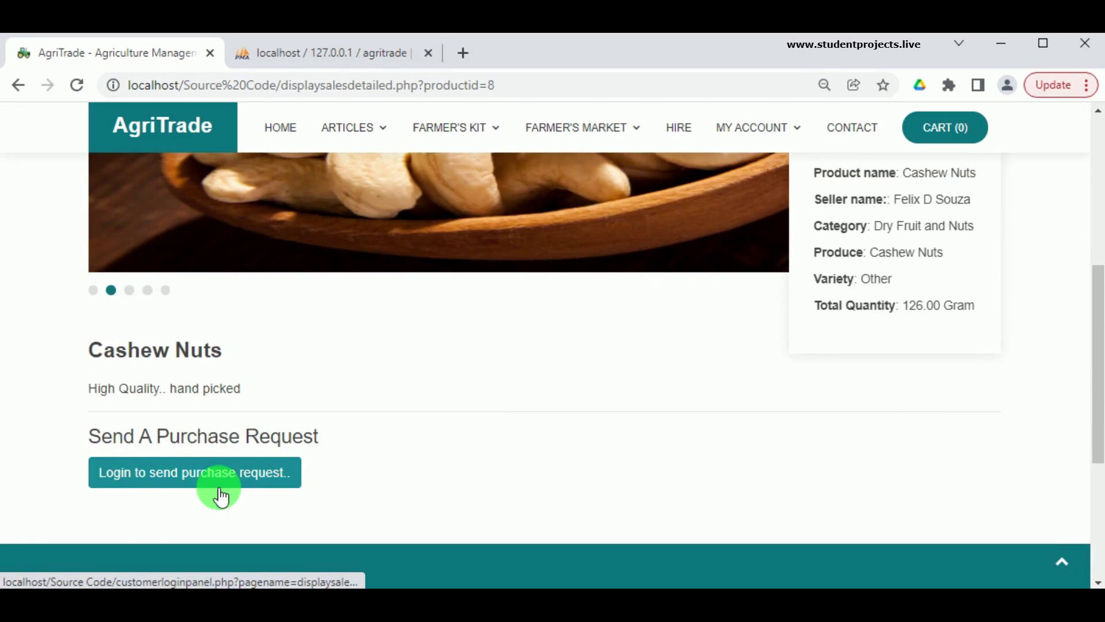
Step: Open the Hire Labour page and view the full details of the worker whose profile is Harvesting Coconuts
{"action": "left_click", "coordinate": [184, 478]}
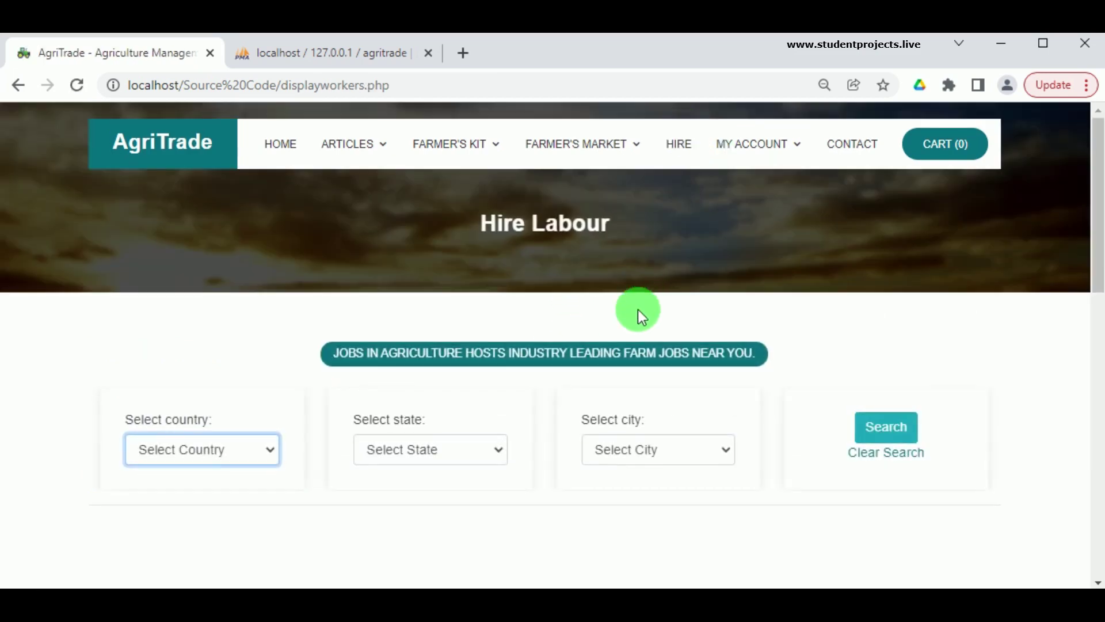
{"action": "scroll", "coordinate": [169, 447], "scroll_direction": "down", "scroll_amount": 3}
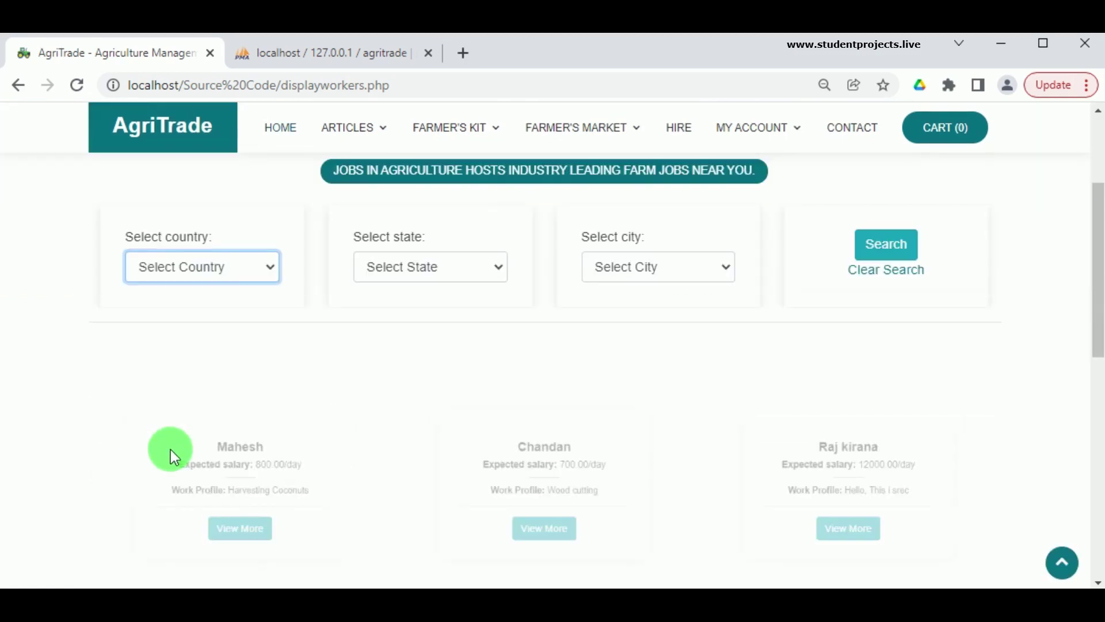
{"action": "left_click", "coordinate": [242, 540]}
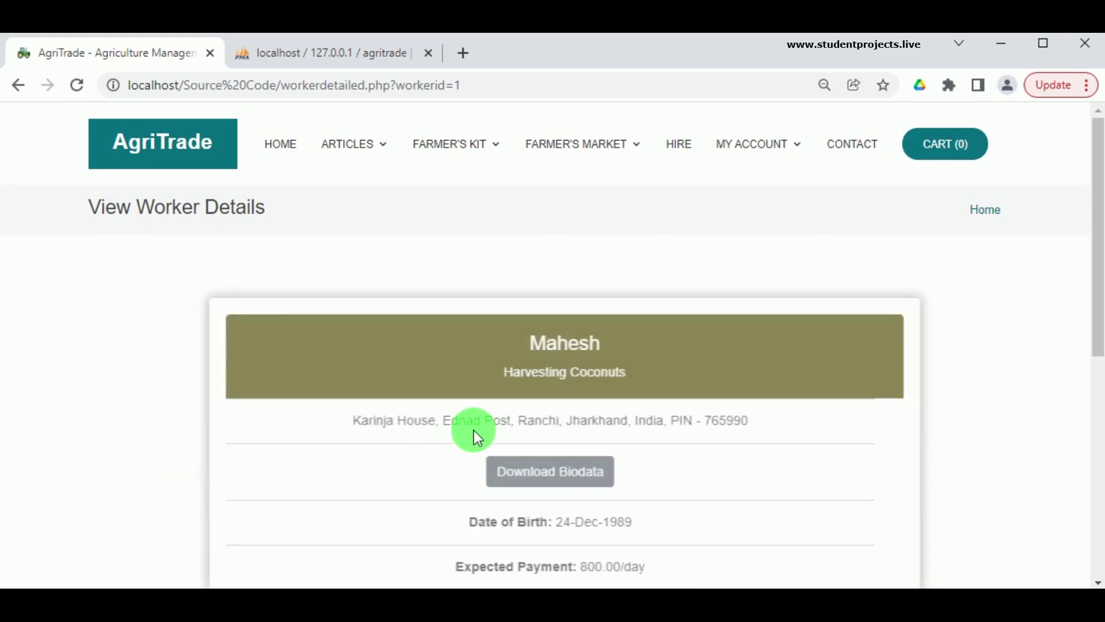
{"action": "scroll", "coordinate": [474, 430], "scroll_direction": "down", "scroll_amount": 3}
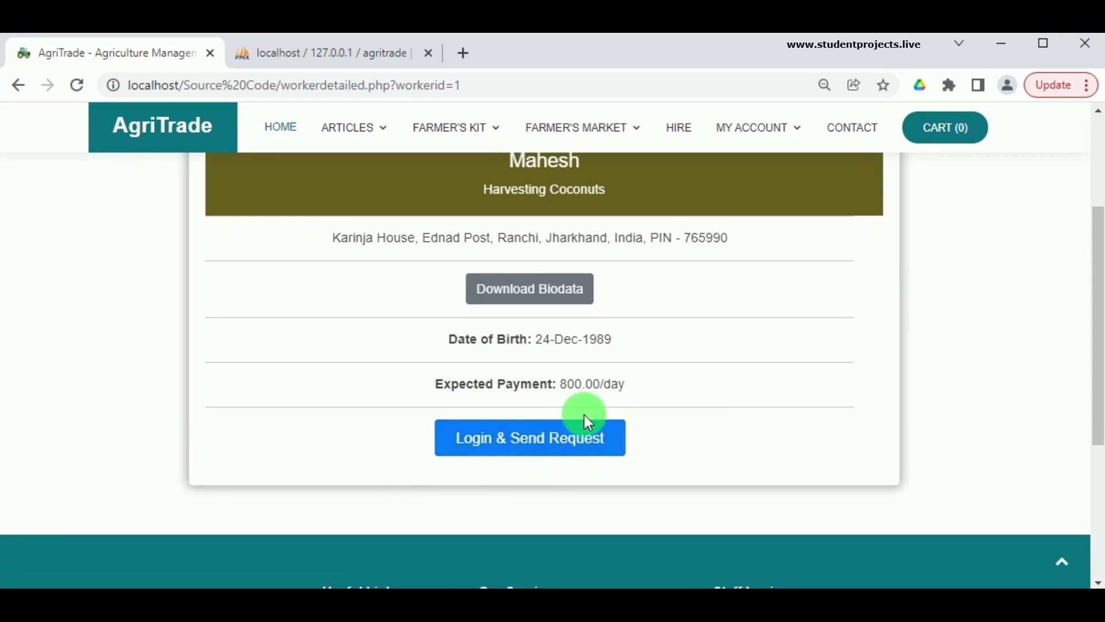
Step: View the Contact page and open the customer account login
{"action": "mouse_move", "coordinate": [720, 148]}
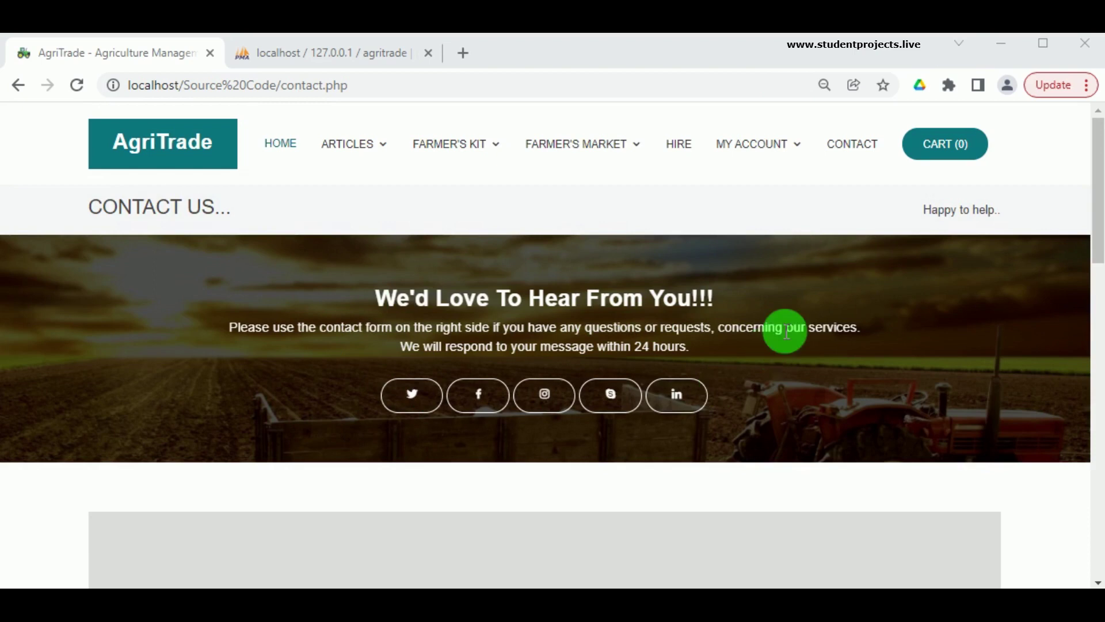
{"action": "mouse_move", "coordinate": [785, 162]}
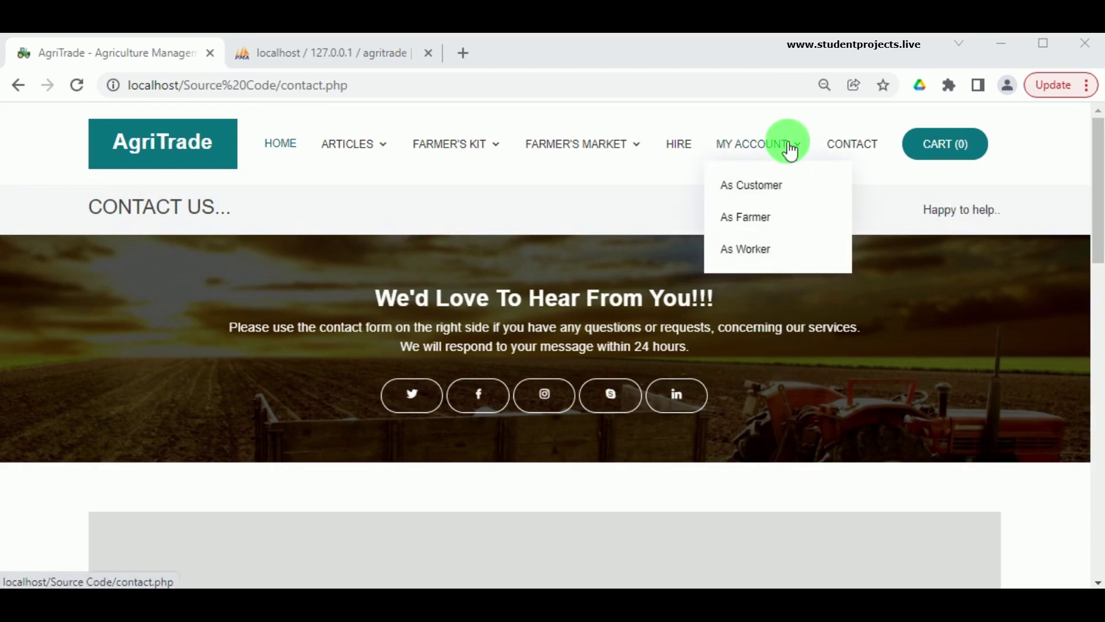
{"action": "left_click", "coordinate": [751, 185]}
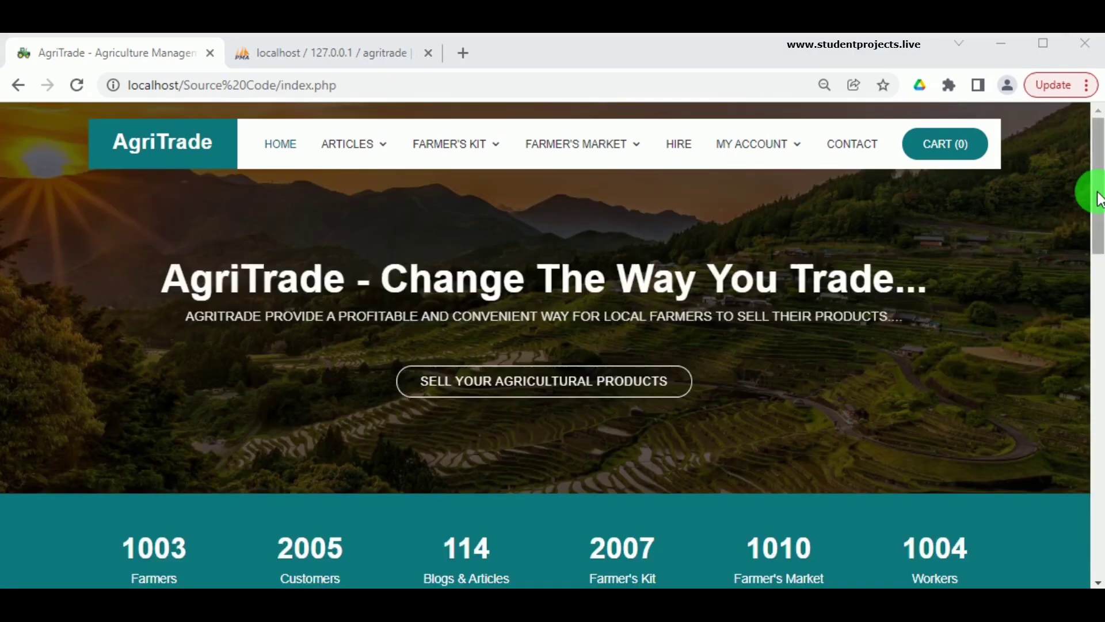
Step: Open Staff Login from the home page footer and log in with the login ID admin and the account password
{"action": "left_click_drag", "start_coordinate": [1097, 192], "coordinate": [1066, 512]}
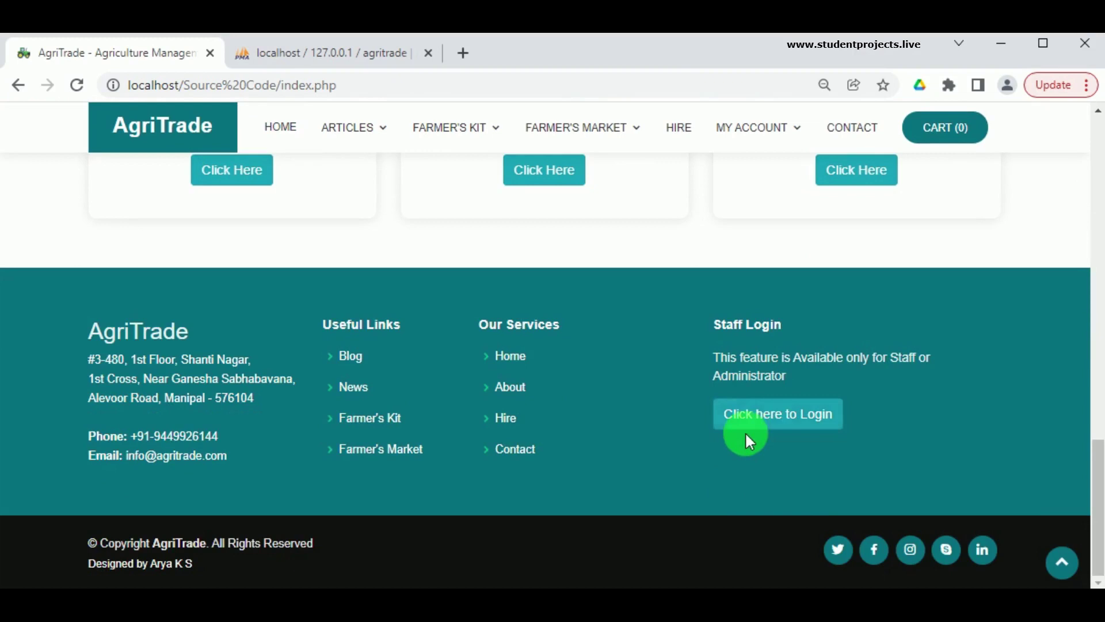
{"action": "left_click", "coordinate": [780, 433]}
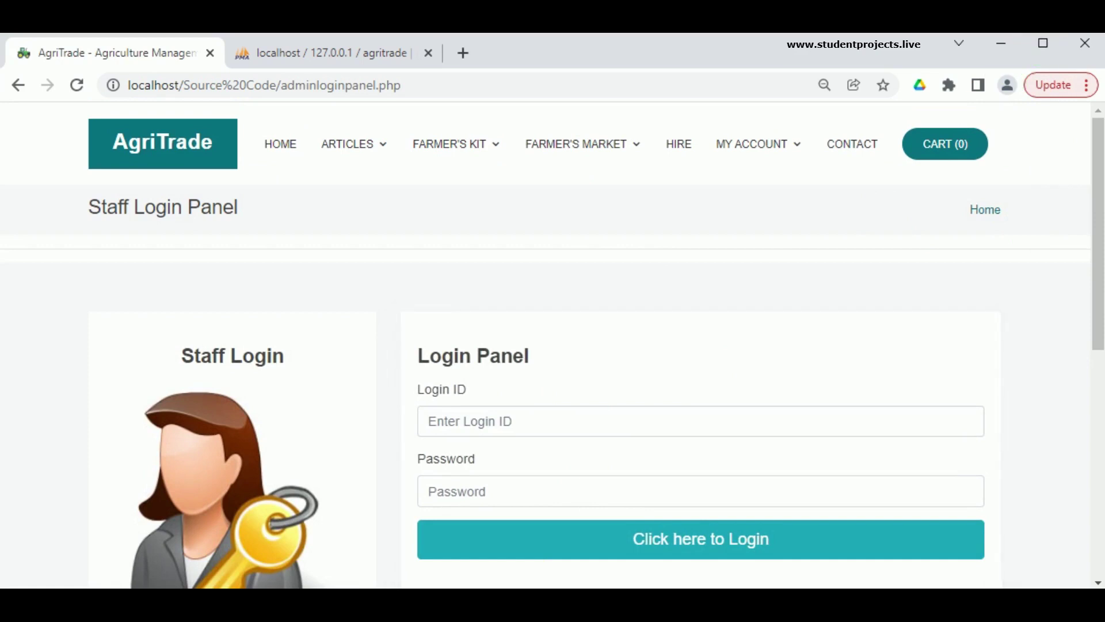
{"action": "left_click", "coordinate": [444, 424]}
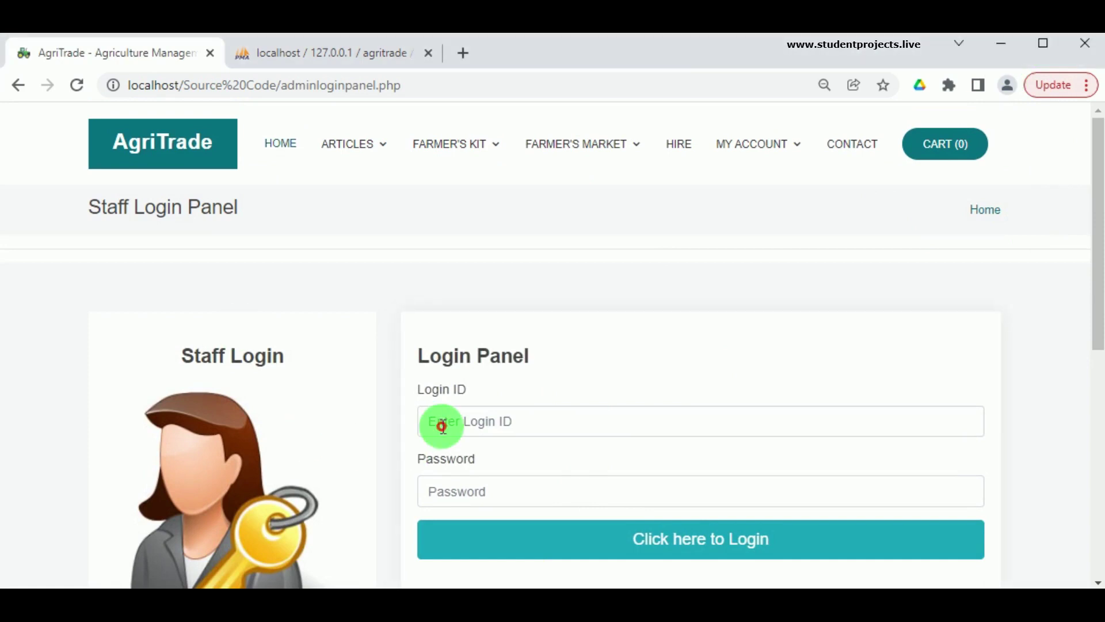
{"action": "key", "text": "Down"}
{"action": "key", "text": "Down"}
{"action": "key", "text": "Return"}
{"action": "left_click", "coordinate": [462, 491]}
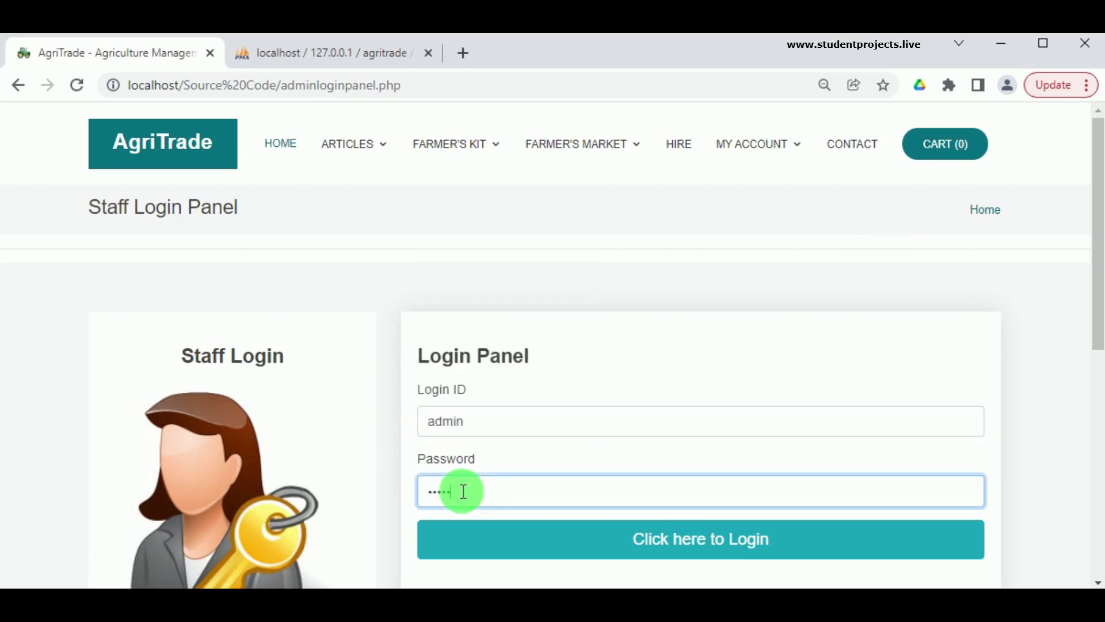
{"action": "left_click", "coordinate": [626, 540]}
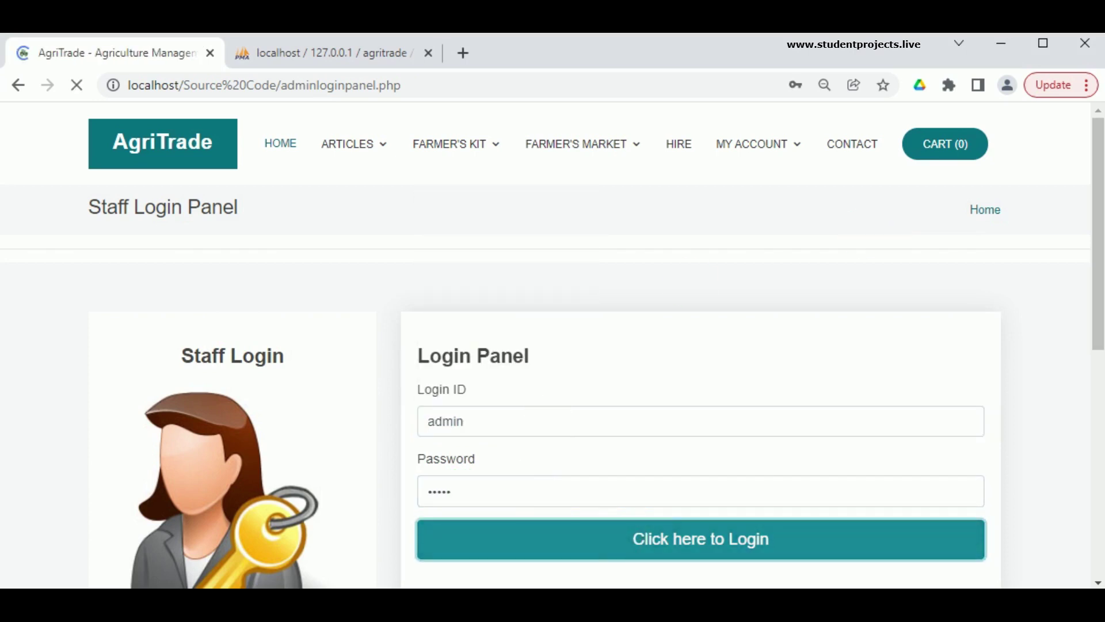
Step: Examine the record counts for every table on the admin dashboard
{"action": "scroll", "coordinate": [364, 186], "scroll_direction": "down", "scroll_amount": 5}
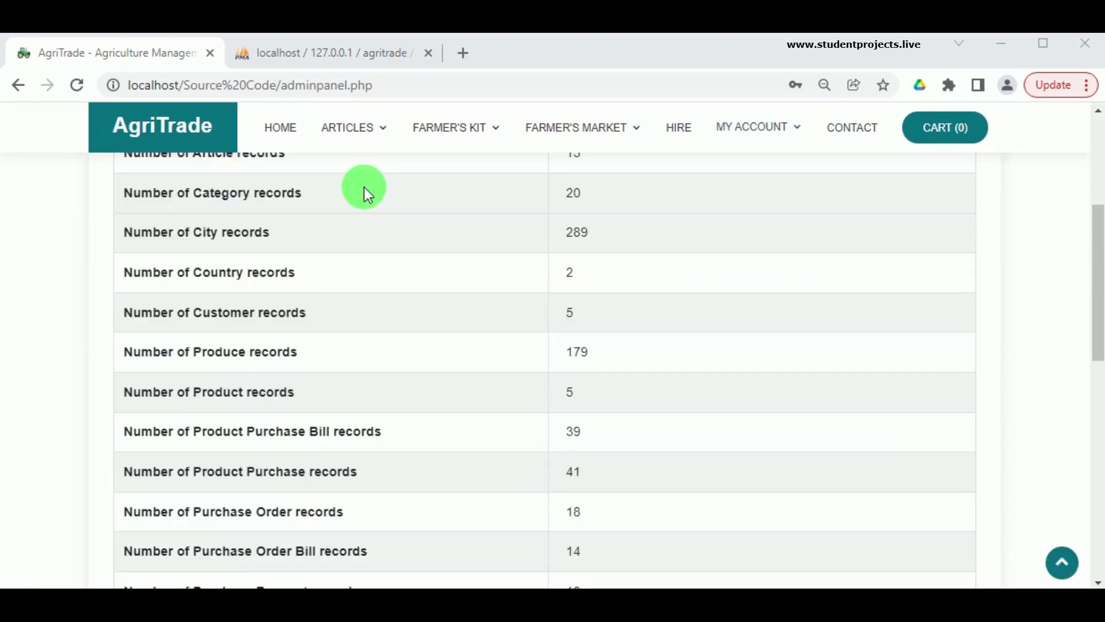
{"action": "scroll", "coordinate": [528, 450], "scroll_direction": "down", "scroll_amount": 1}
{"action": "scroll", "coordinate": [528, 450], "scroll_direction": "down", "scroll_amount": 7}
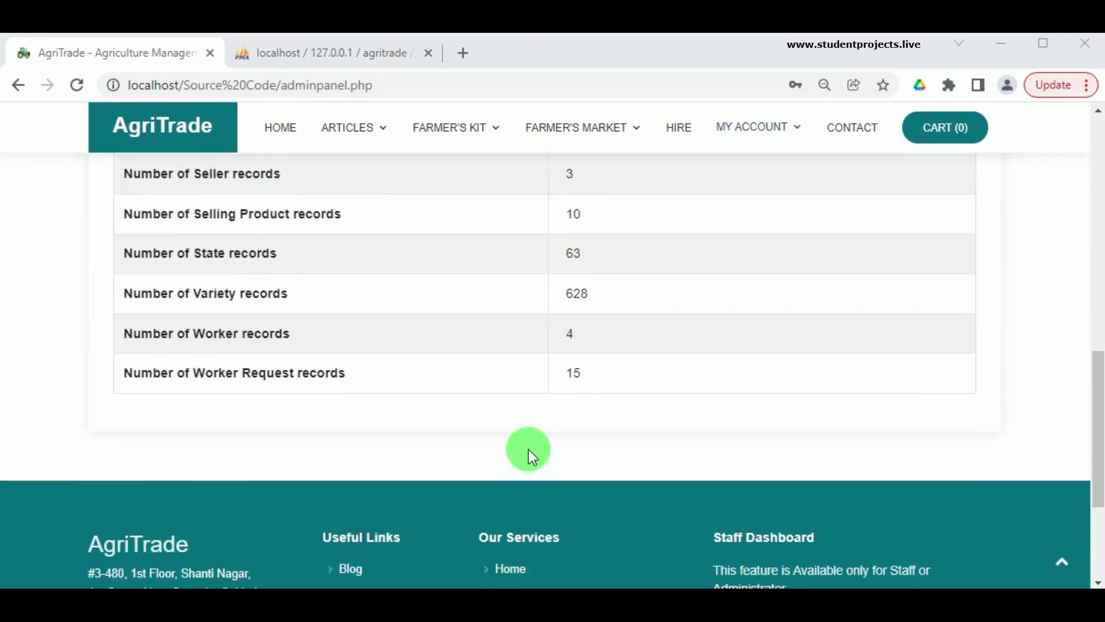
{"action": "scroll", "coordinate": [529, 450], "scroll_direction": "up", "scroll_amount": 13}
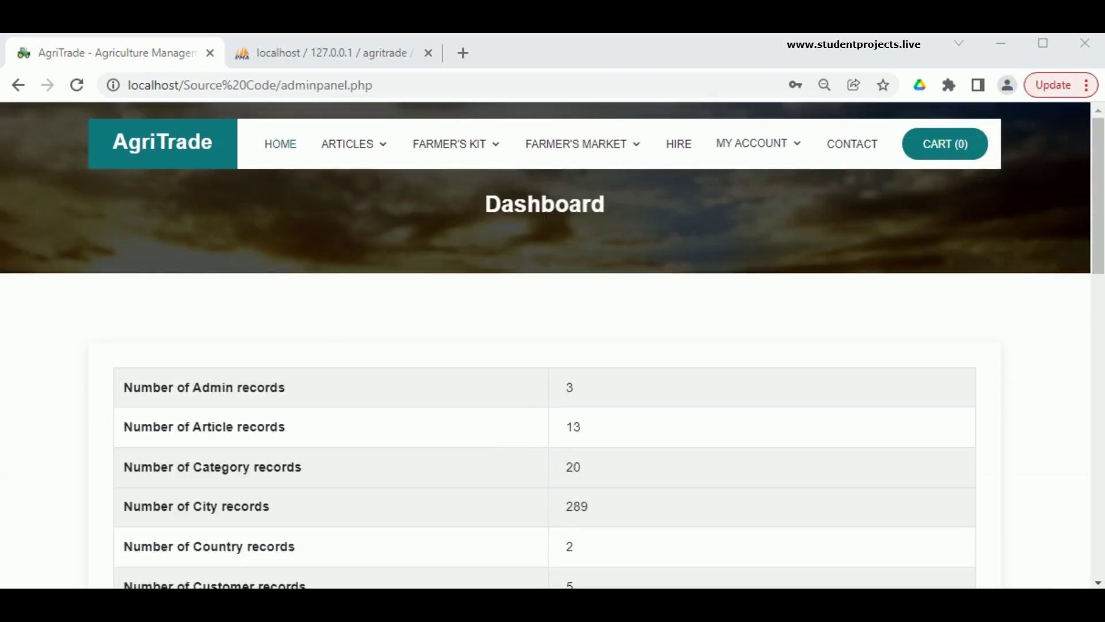
Step: Open the Blog article listing while logged in as admin and look through its entries
{"action": "mouse_move", "coordinate": [352, 143]}
{"action": "left_click", "coordinate": [334, 193]}
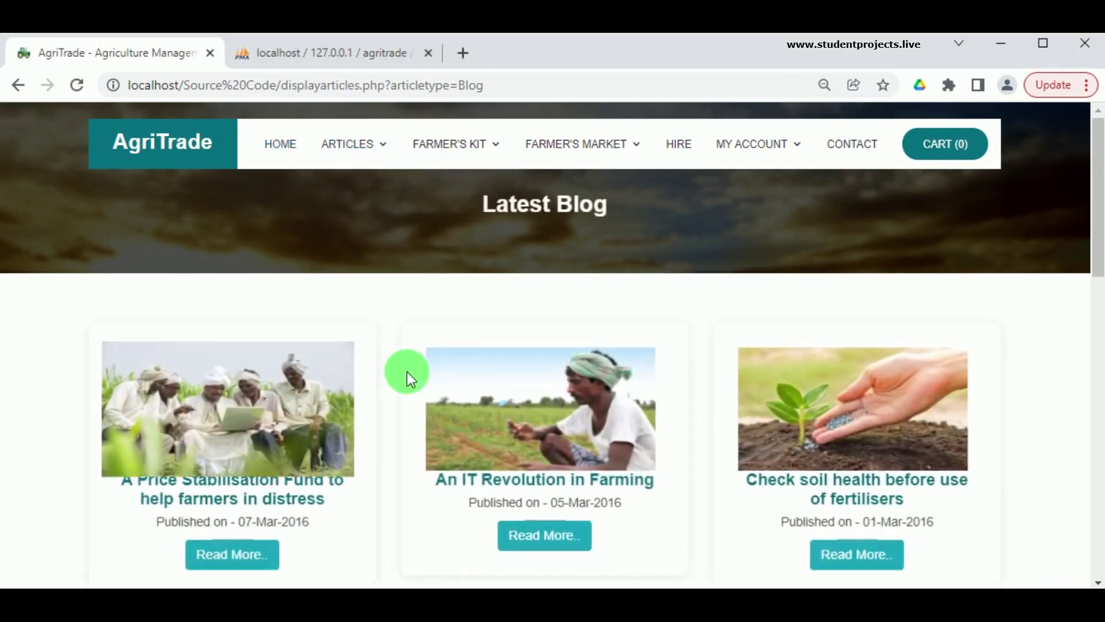
{"action": "scroll", "coordinate": [408, 390], "scroll_direction": "down", "scroll_amount": 2}
{"action": "scroll", "coordinate": [210, 377], "scroll_direction": "down", "scroll_amount": 5}
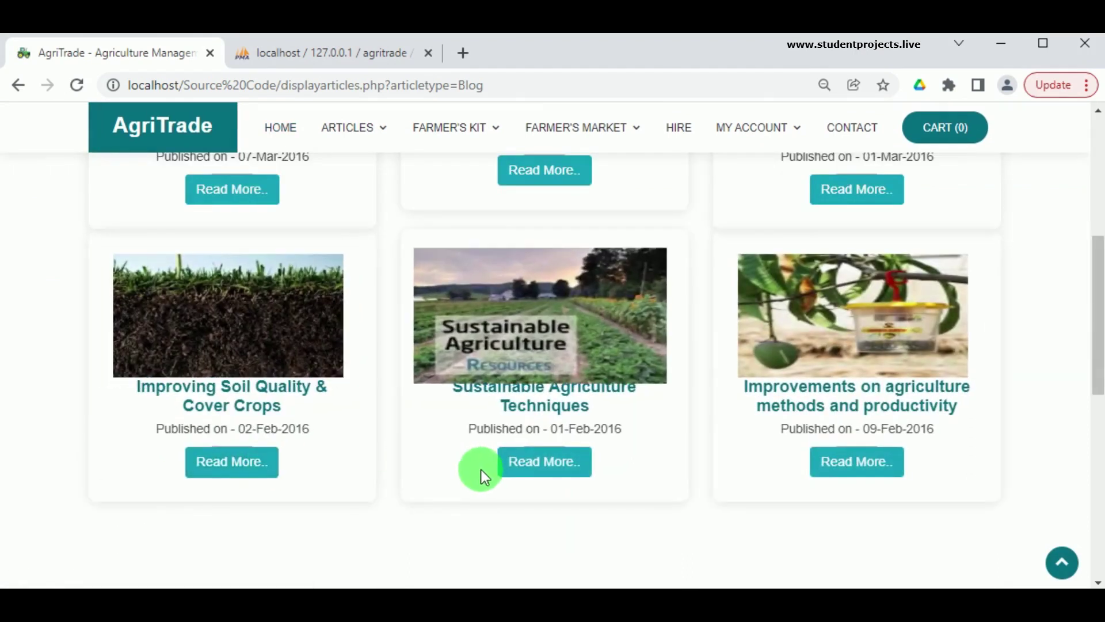
{"action": "scroll", "coordinate": [438, 459], "scroll_direction": "up", "scroll_amount": 8}
{"action": "mouse_move", "coordinate": [368, 141]}
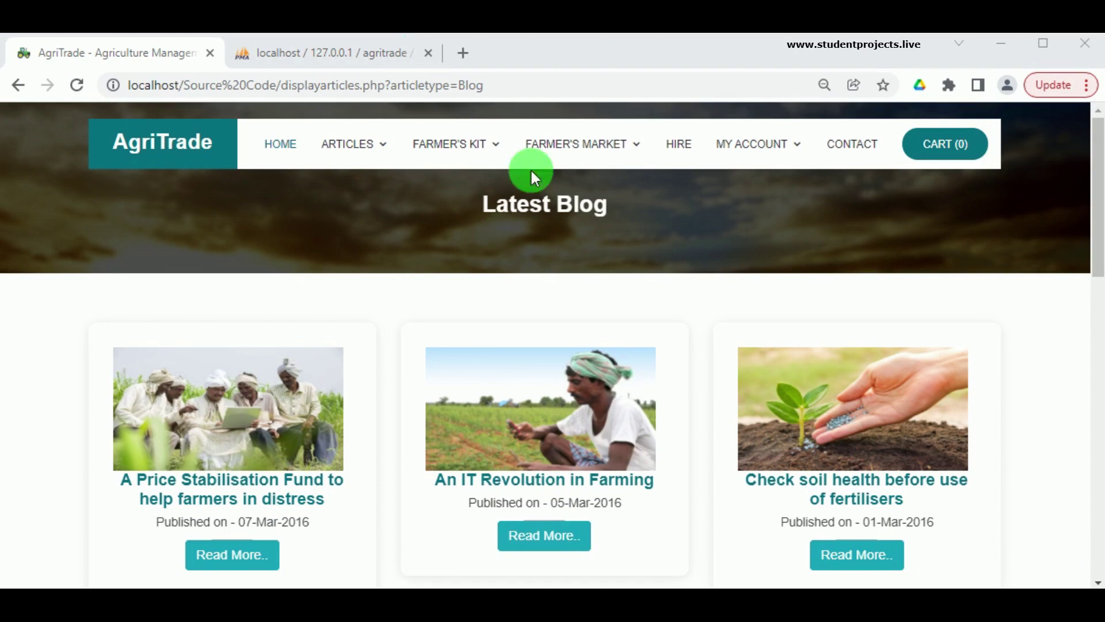
Step: Open the Customer Account Report and look through the registered customer list with its edit and delete actions
{"action": "mouse_move", "coordinate": [745, 152]}
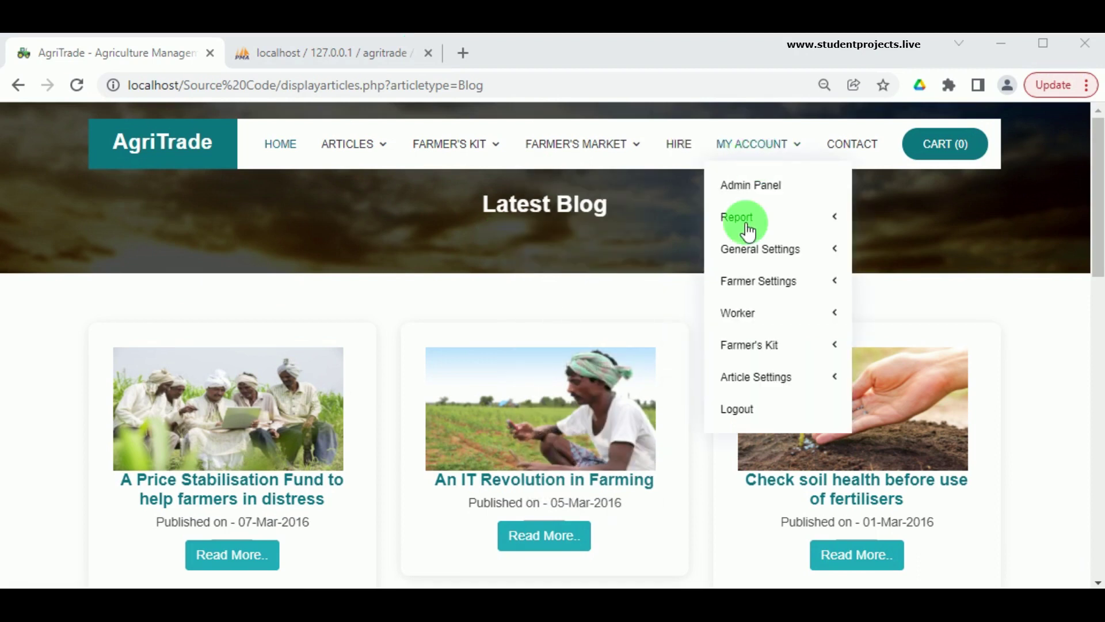
{"action": "mouse_move", "coordinate": [748, 228]}
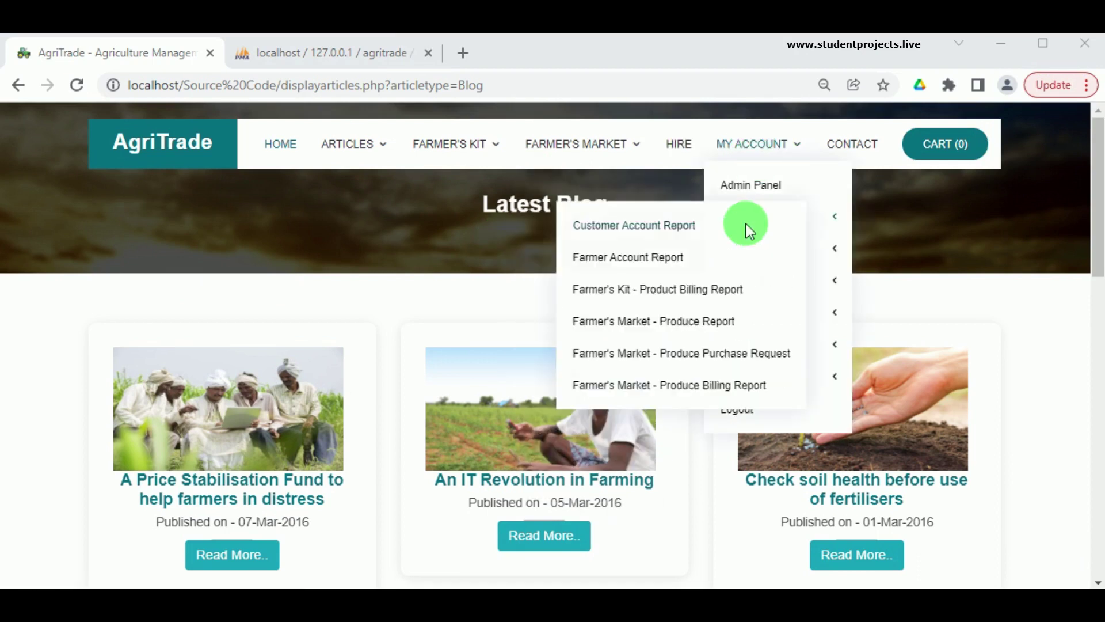
{"action": "left_click", "coordinate": [603, 228]}
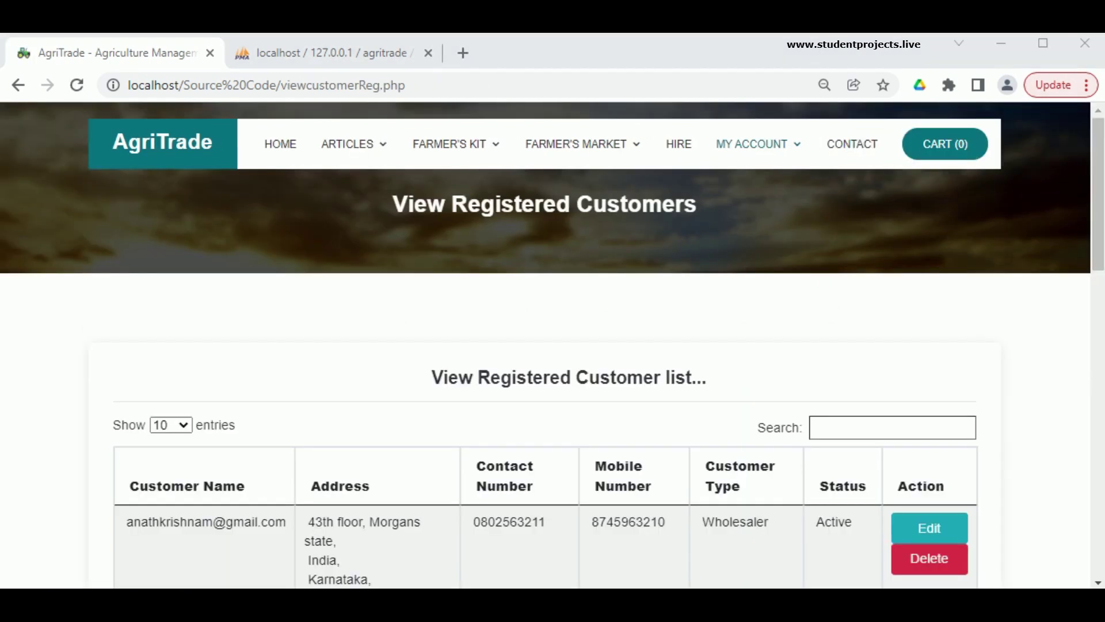
{"action": "scroll", "coordinate": [46, 447], "scroll_direction": "down", "scroll_amount": 10}
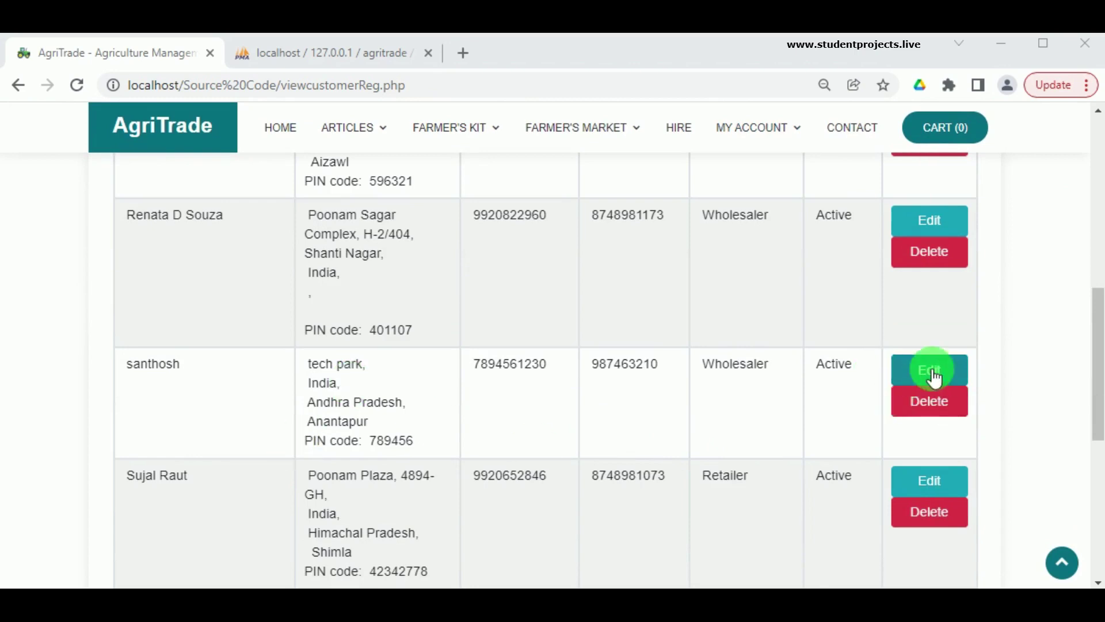
Step: Open the Farmer Account Report and look through the registered farmers list with its bank details and edit and delete actions
{"action": "scroll", "coordinate": [935, 434], "scroll_direction": "down", "scroll_amount": 2}
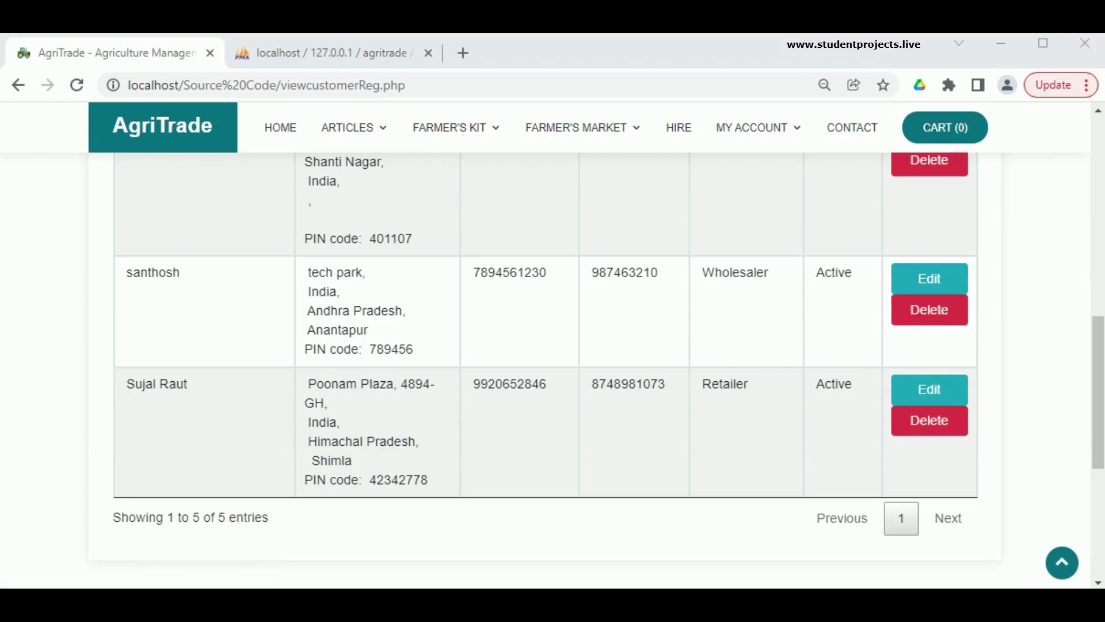
{"action": "left_click", "coordinate": [757, 132]}
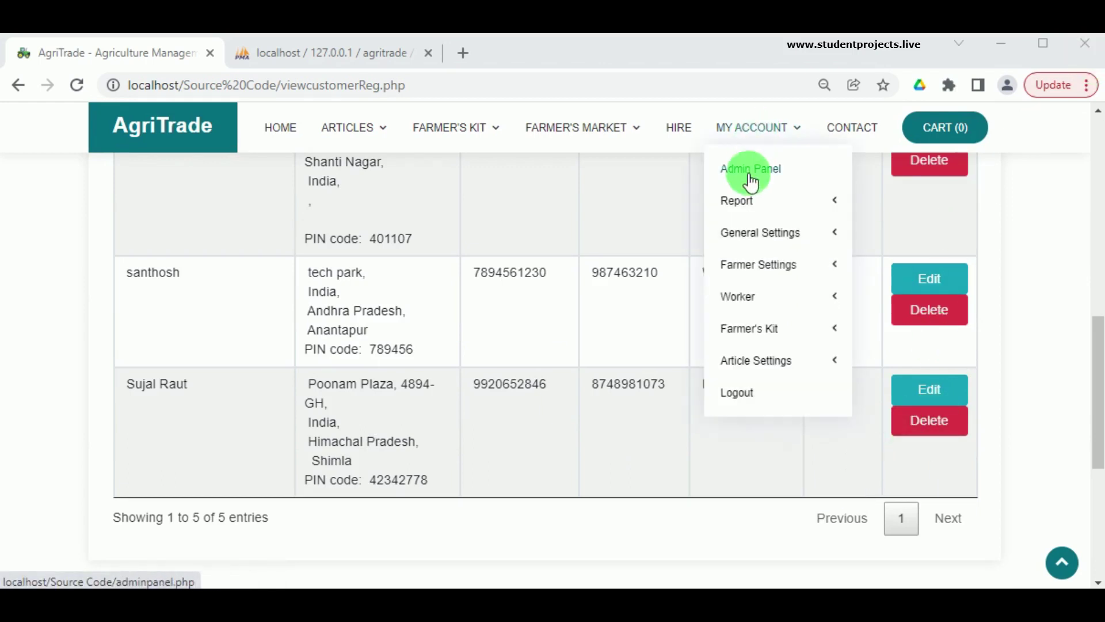
{"action": "mouse_move", "coordinate": [739, 201]}
{"action": "left_click", "coordinate": [627, 252]}
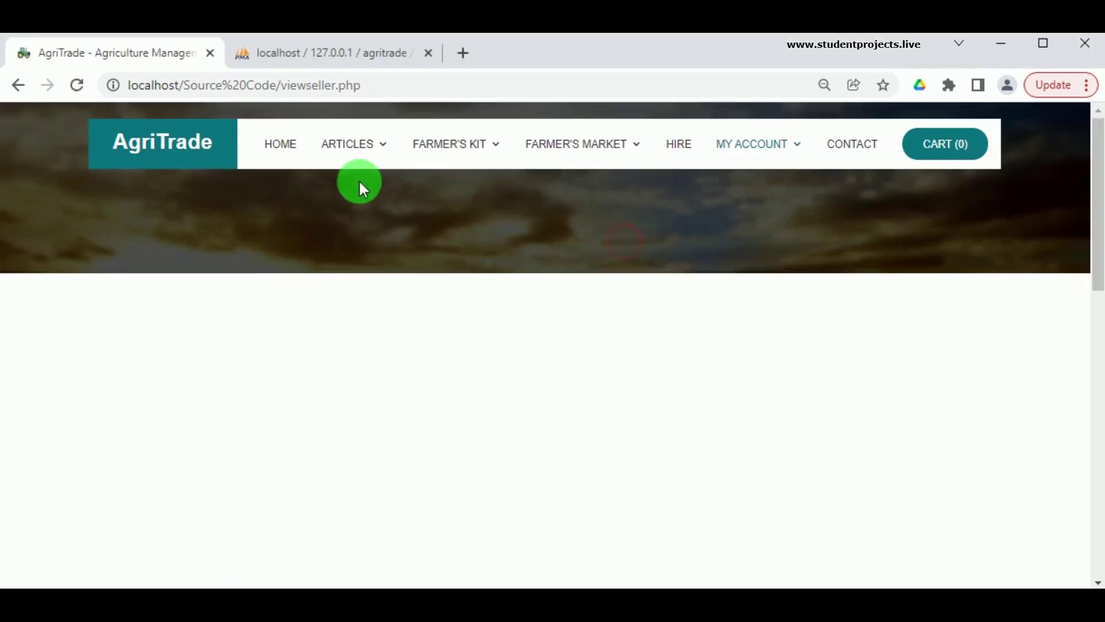
{"action": "scroll", "coordinate": [522, 453], "scroll_direction": "down", "scroll_amount": 3}
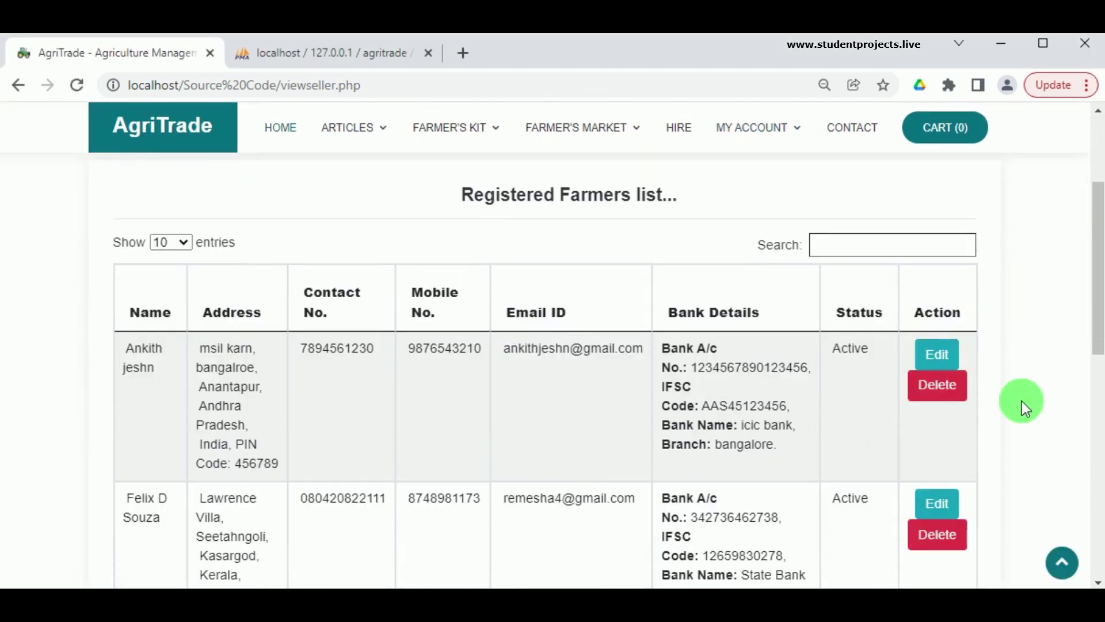
{"action": "scroll", "coordinate": [815, 437], "scroll_direction": "down", "scroll_amount": 3}
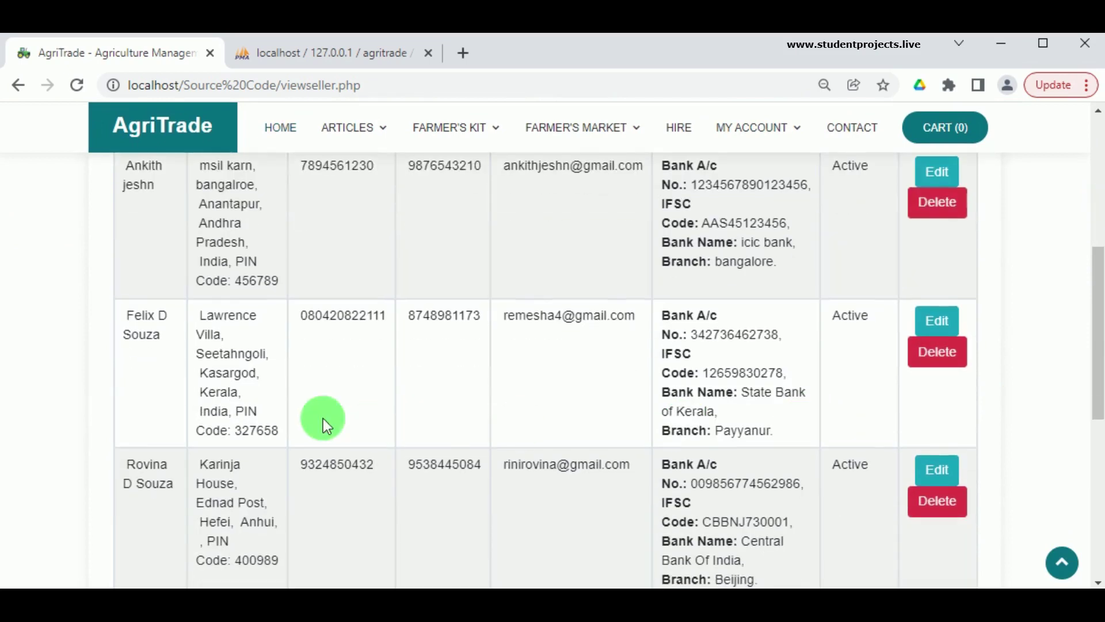
{"action": "scroll", "coordinate": [384, 413], "scroll_direction": "down", "scroll_amount": 3}
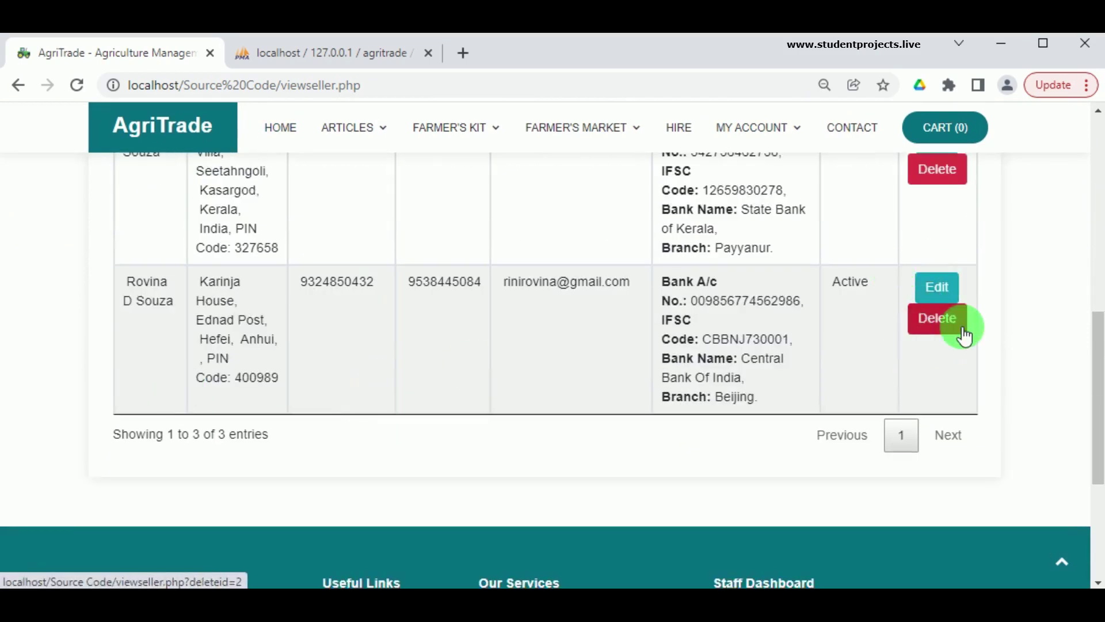
{"action": "left_click", "coordinate": [928, 170]}
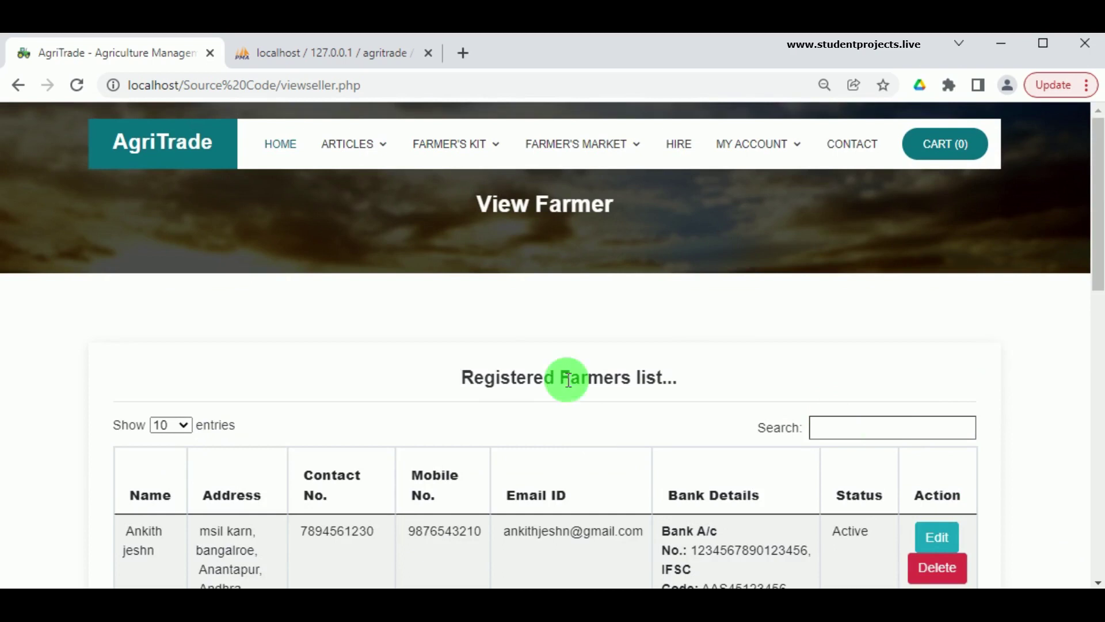
Step: Open the Farmer's Kit - Product Billing Report and look through its bill entries and View Bill links
{"action": "mouse_move", "coordinate": [733, 153]}
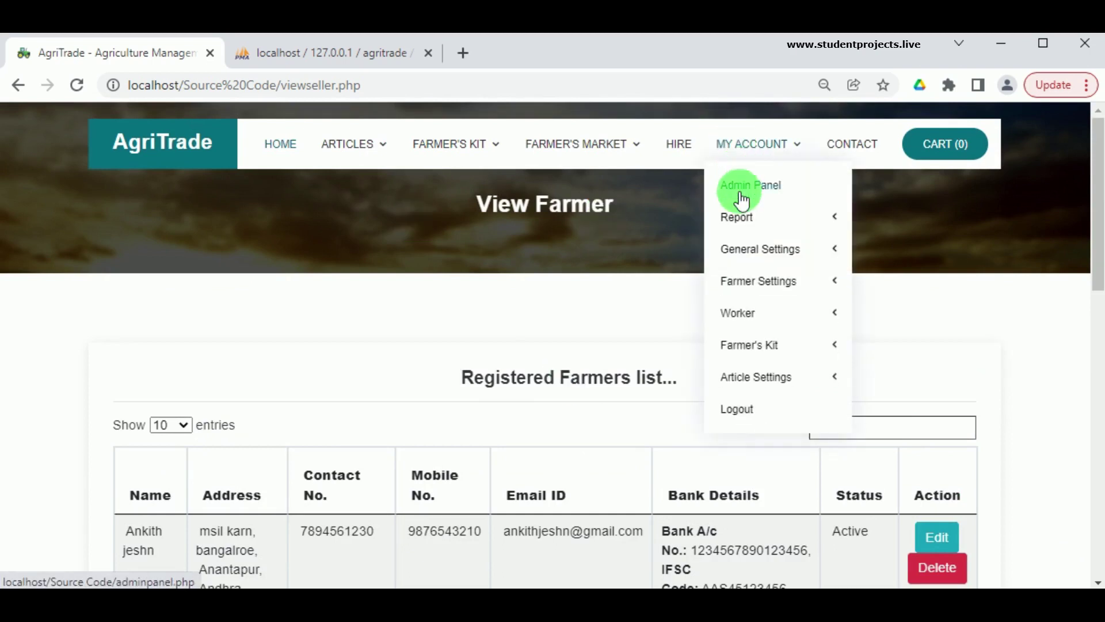
{"action": "mouse_move", "coordinate": [730, 221]}
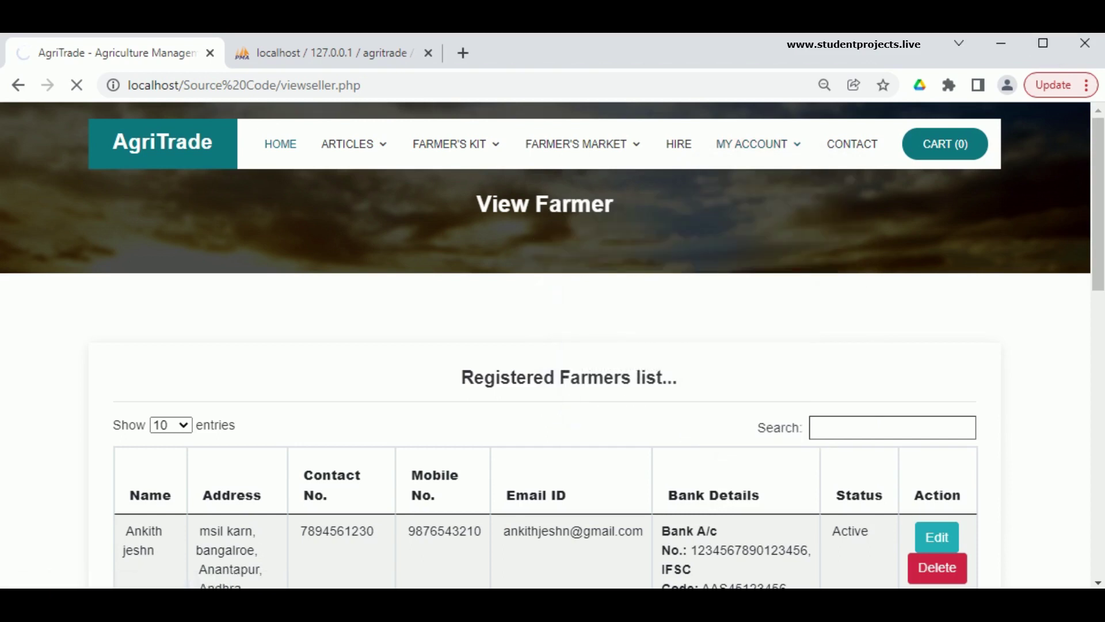
{"action": "scroll", "coordinate": [340, 518], "scroll_direction": "down", "scroll_amount": 3}
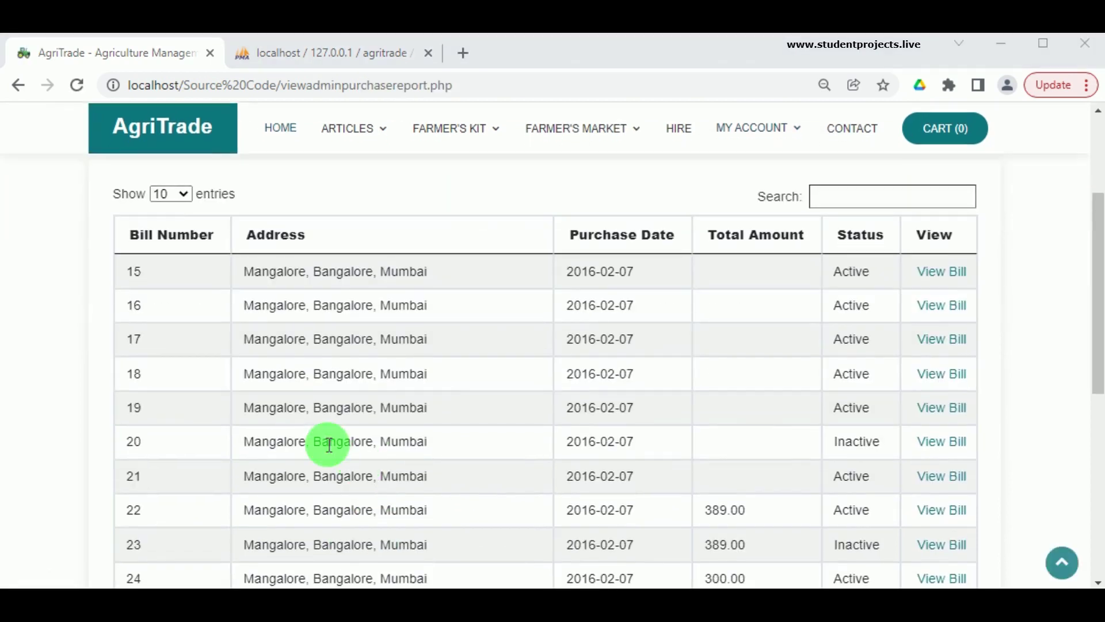
{"action": "scroll", "coordinate": [648, 484], "scroll_direction": "down", "scroll_amount": 5}
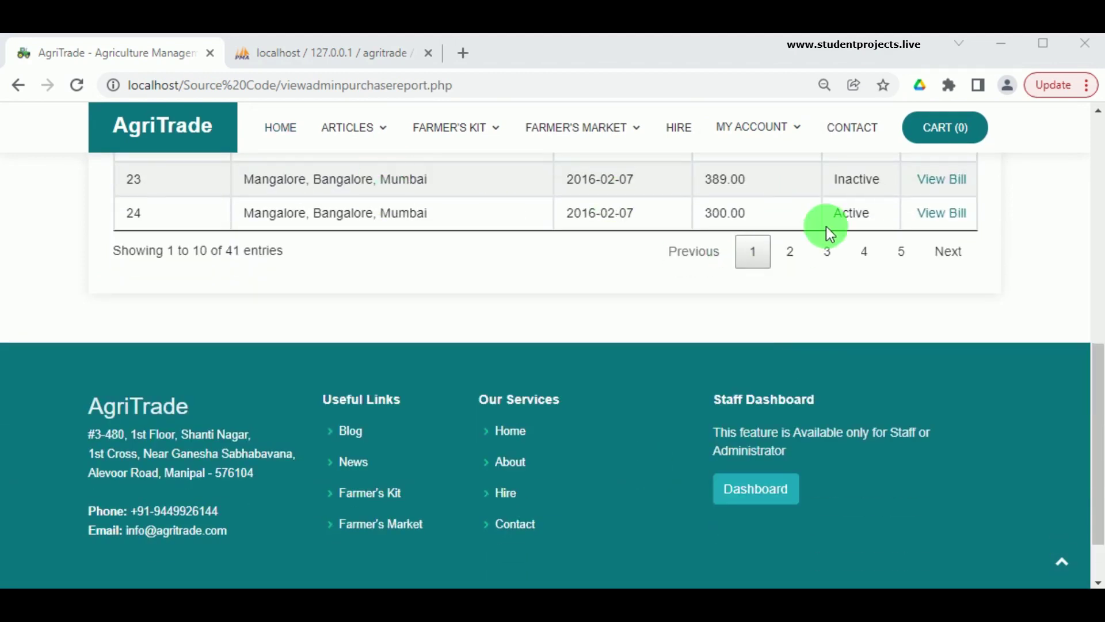
{"action": "scroll", "coordinate": [827, 226], "scroll_direction": "up", "scroll_amount": 7}
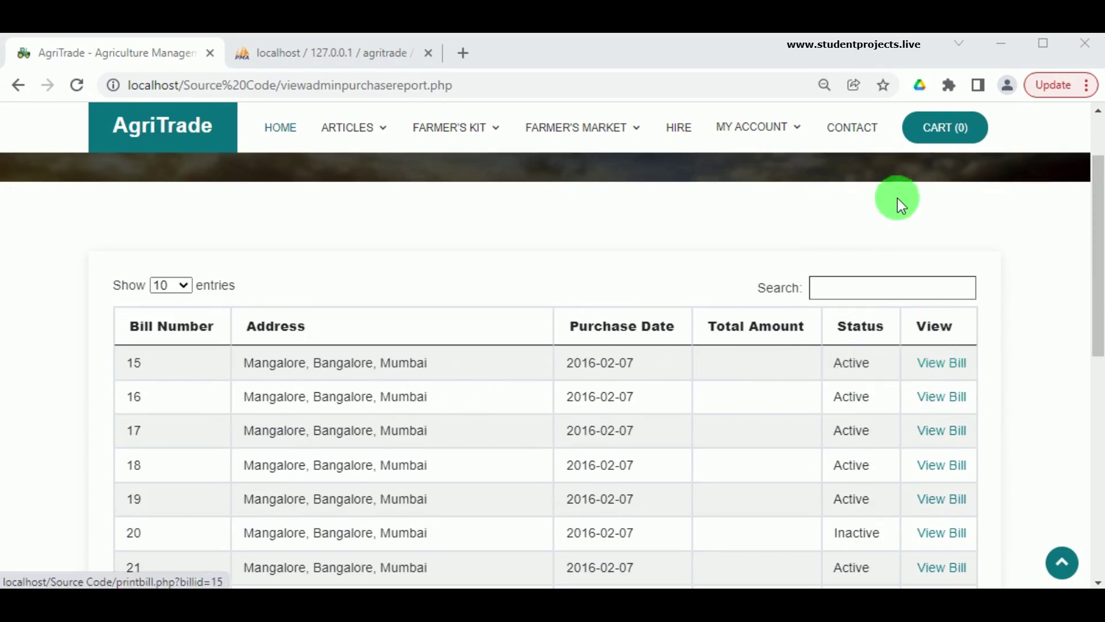
Step: Open the Farmer's Market - Produce Report and look through the listed farm produce
{"action": "mouse_move", "coordinate": [765, 144]}
{"action": "mouse_move", "coordinate": [750, 204]}
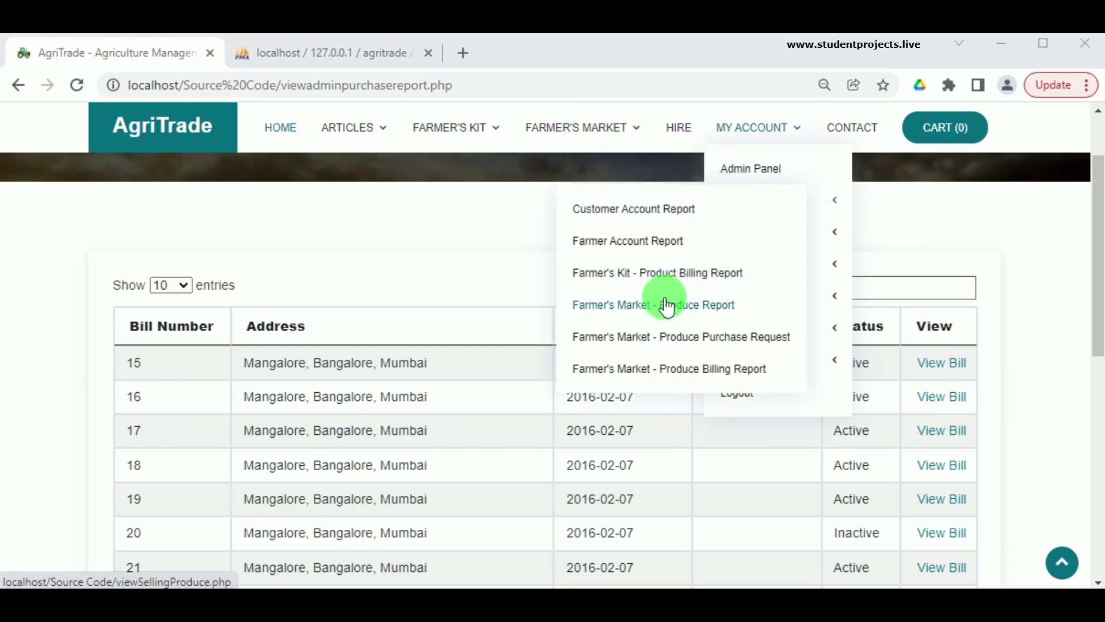
{"action": "left_click", "coordinate": [642, 313]}
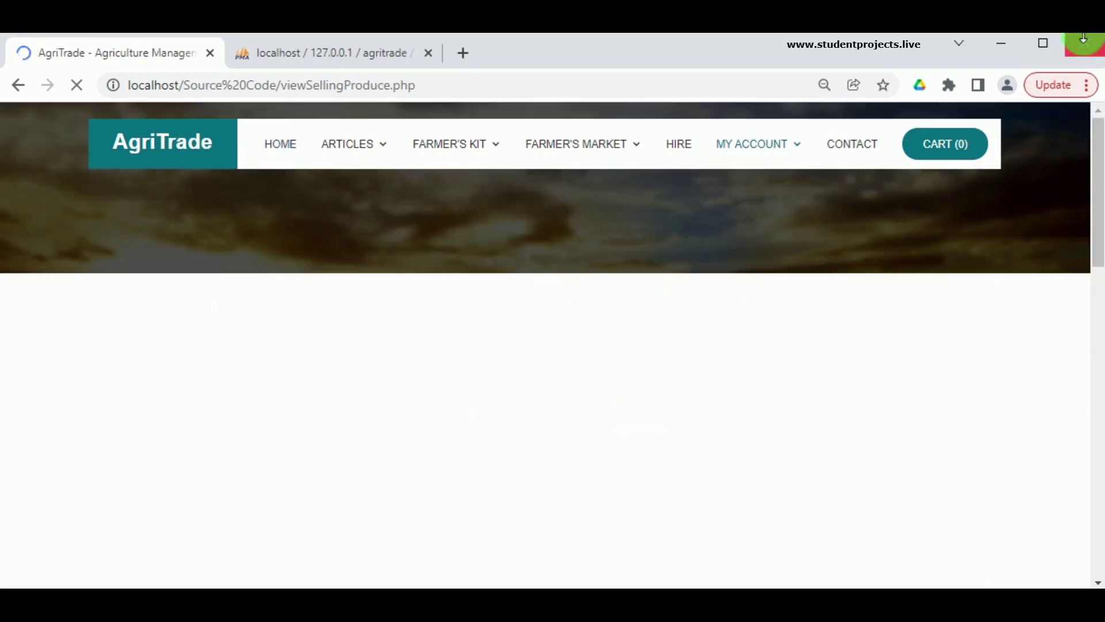
{"action": "scroll", "coordinate": [443, 441], "scroll_direction": "down", "scroll_amount": 8}
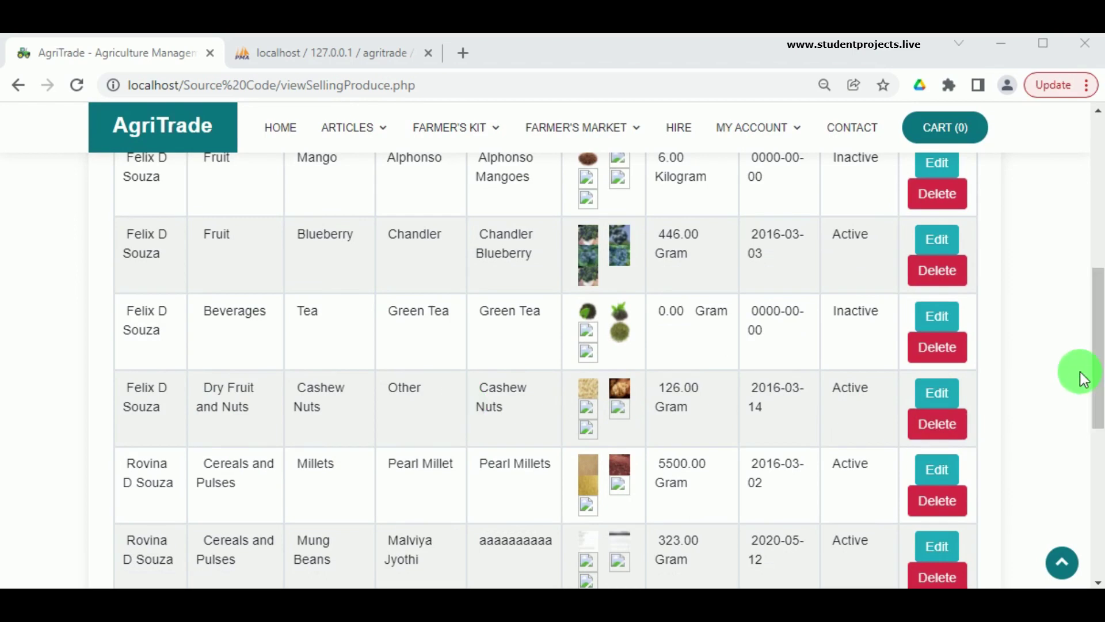
{"action": "scroll", "coordinate": [815, 354], "scroll_direction": "up", "scroll_amount": 5}
{"action": "scroll", "coordinate": [815, 354], "scroll_direction": "up", "scroll_amount": 2}
Step: Open the Farmer's Market - Produce Purchase Request report and look through the requests on its second page
{"action": "mouse_move", "coordinate": [765, 163]}
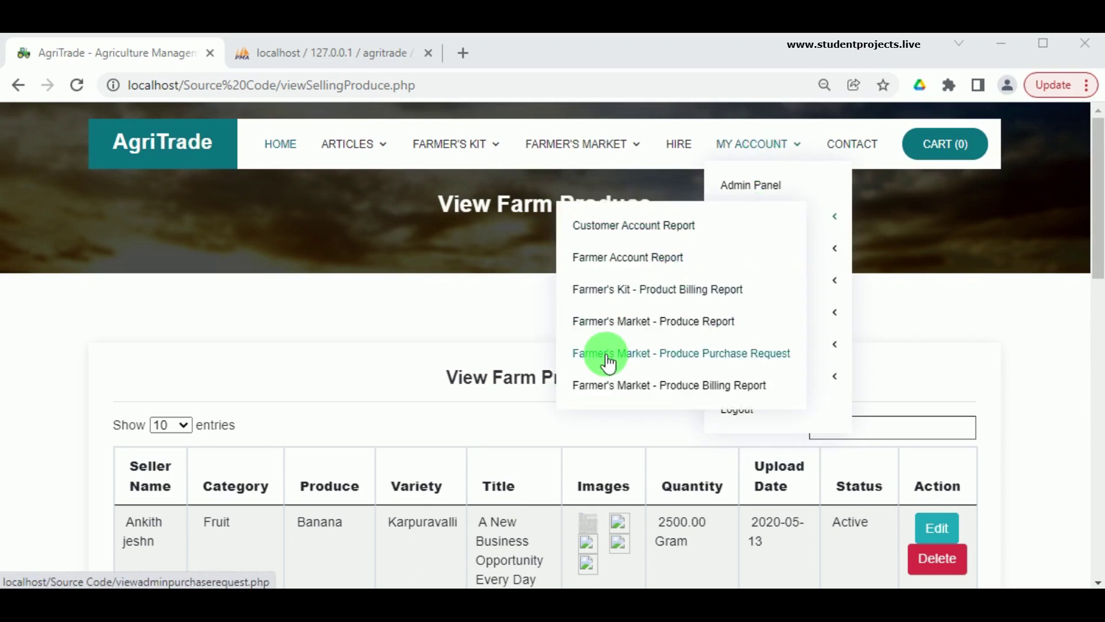
{"action": "left_click", "coordinate": [609, 363]}
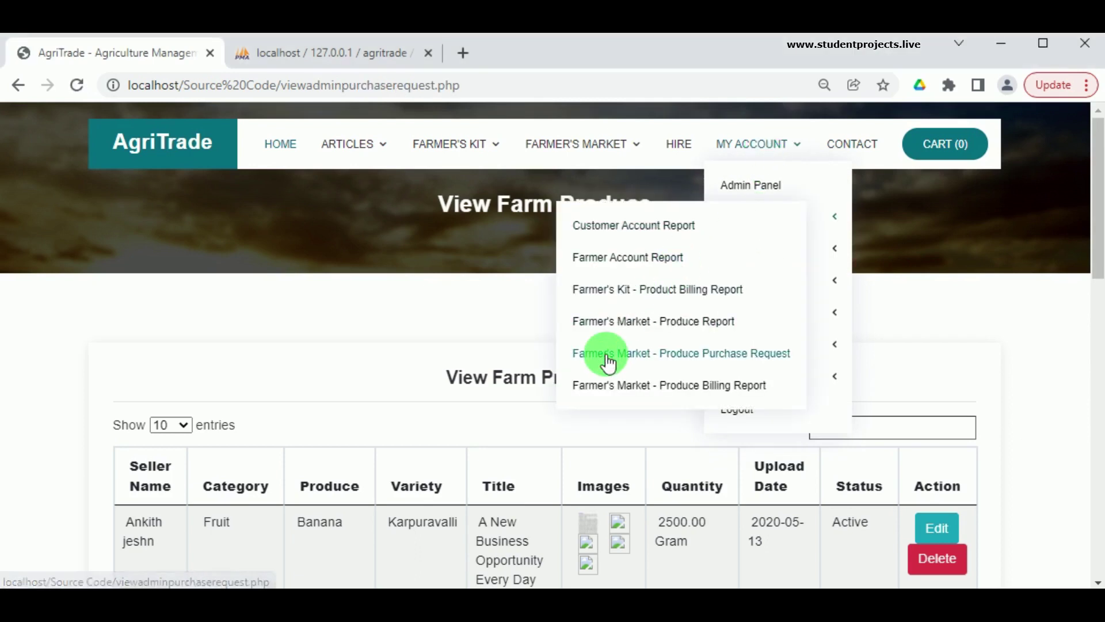
{"action": "scroll", "coordinate": [599, 358], "scroll_direction": "down", "scroll_amount": 10}
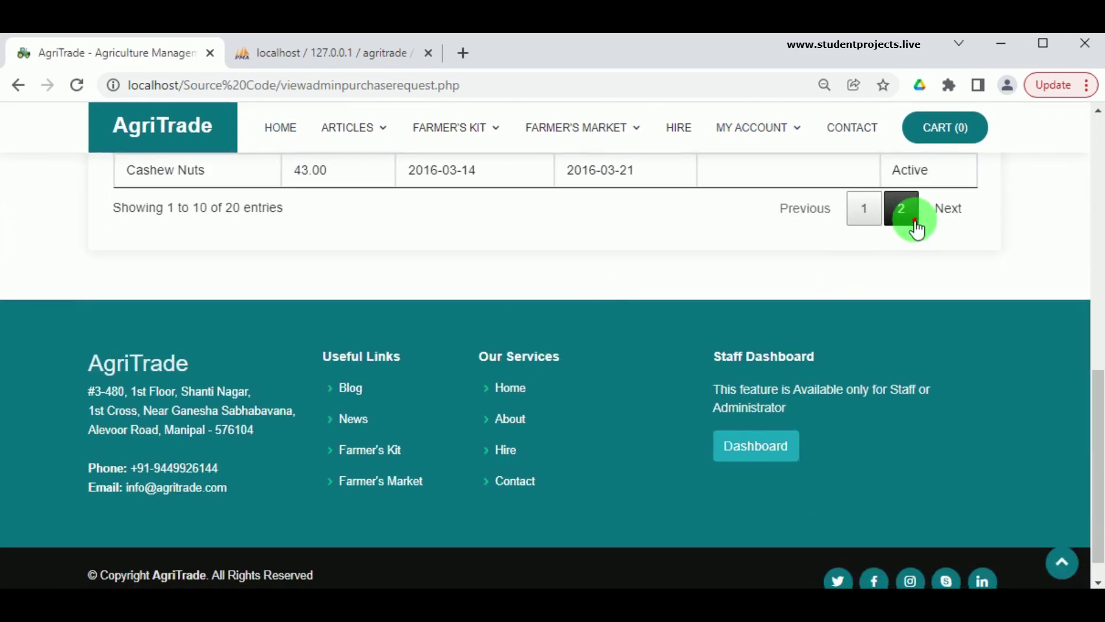
{"action": "left_click", "coordinate": [902, 208]}
{"action": "scroll", "coordinate": [363, 292], "scroll_direction": "up", "scroll_amount": 3}
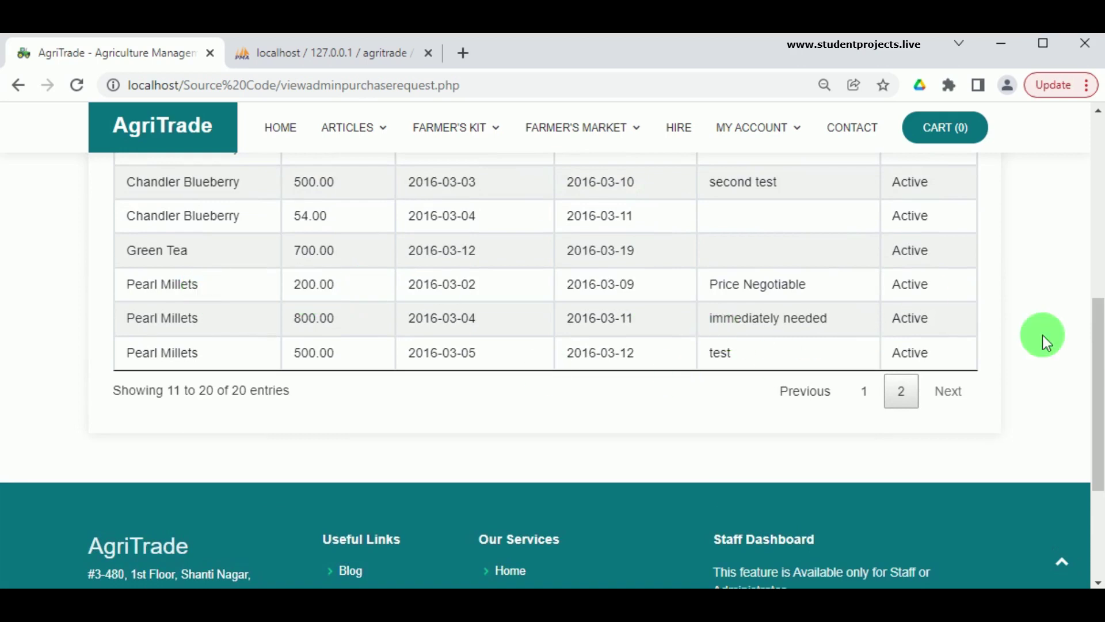
{"action": "scroll", "coordinate": [935, 332], "scroll_direction": "up", "scroll_amount": 3}
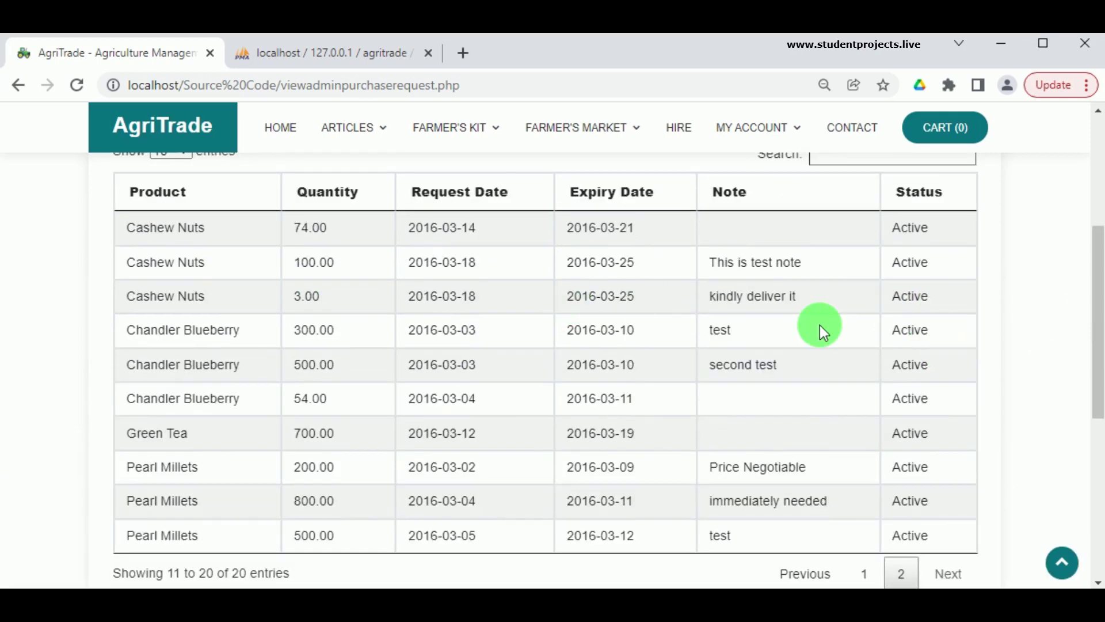
{"action": "scroll", "coordinate": [819, 325], "scroll_direction": "up", "scroll_amount": 5}
Step: Open the Farmer's Market - Produce Billing Report and look through its purchase bills
{"action": "left_click", "coordinate": [775, 168]}
{"action": "left_click", "coordinate": [765, 215]}
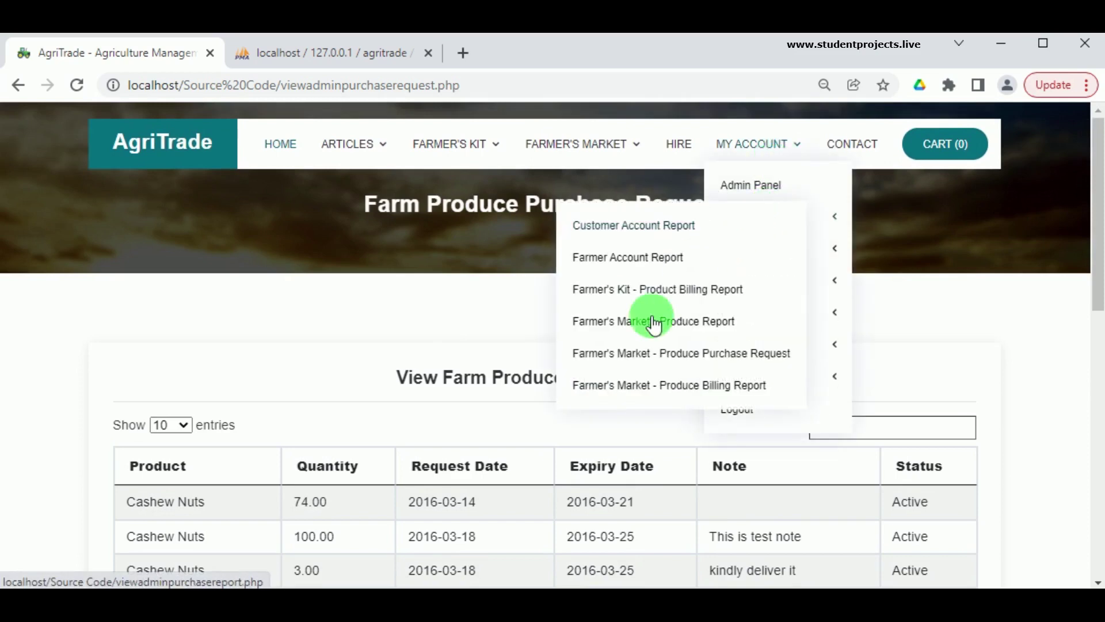
{"action": "left_click", "coordinate": [642, 388]}
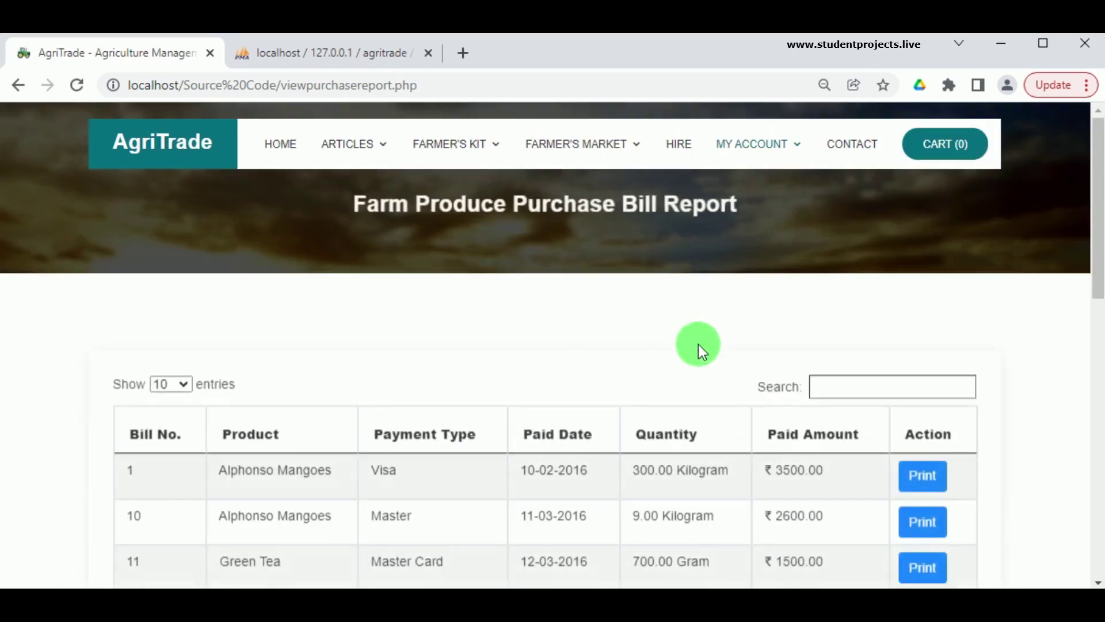
{"action": "scroll", "coordinate": [698, 344], "scroll_direction": "down", "scroll_amount": 3}
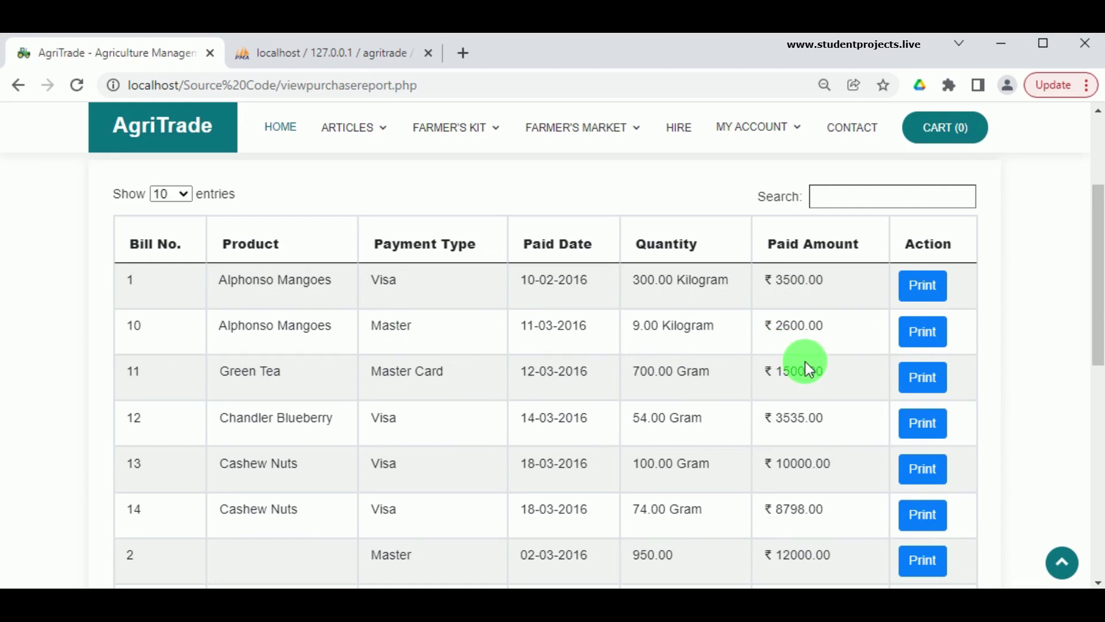
{"action": "scroll", "coordinate": [845, 323], "scroll_direction": "up", "scroll_amount": 3}
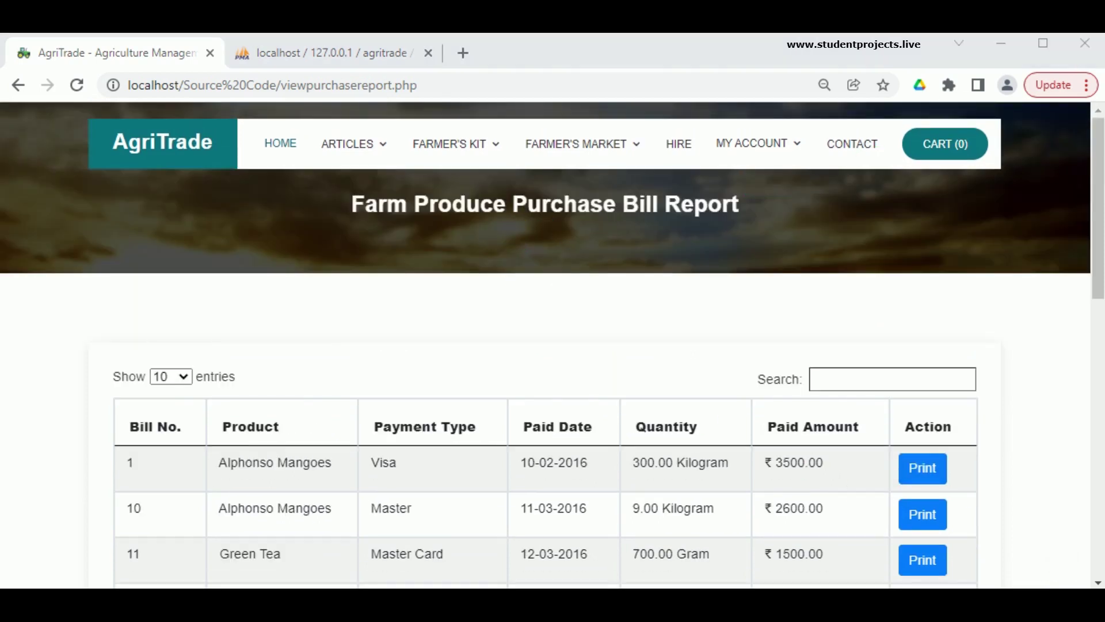
Step: Open the blank form for adding a new admin record and view its fields
{"action": "mouse_move", "coordinate": [772, 148]}
{"action": "mouse_move", "coordinate": [749, 216]}
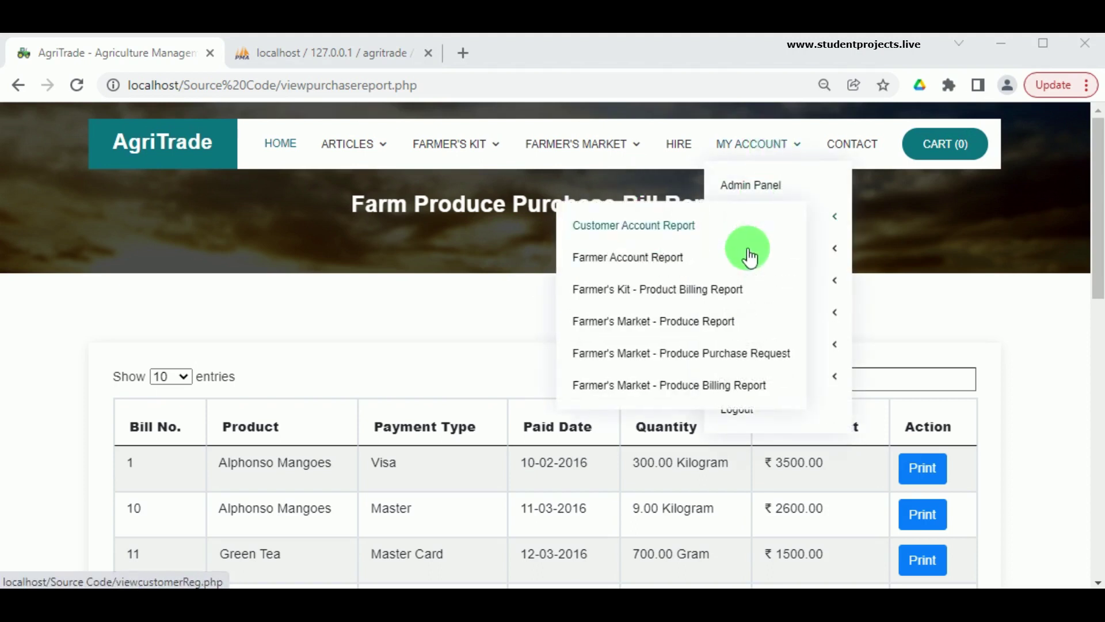
{"action": "mouse_move", "coordinate": [816, 249]}
{"action": "left_click", "coordinate": [611, 262]}
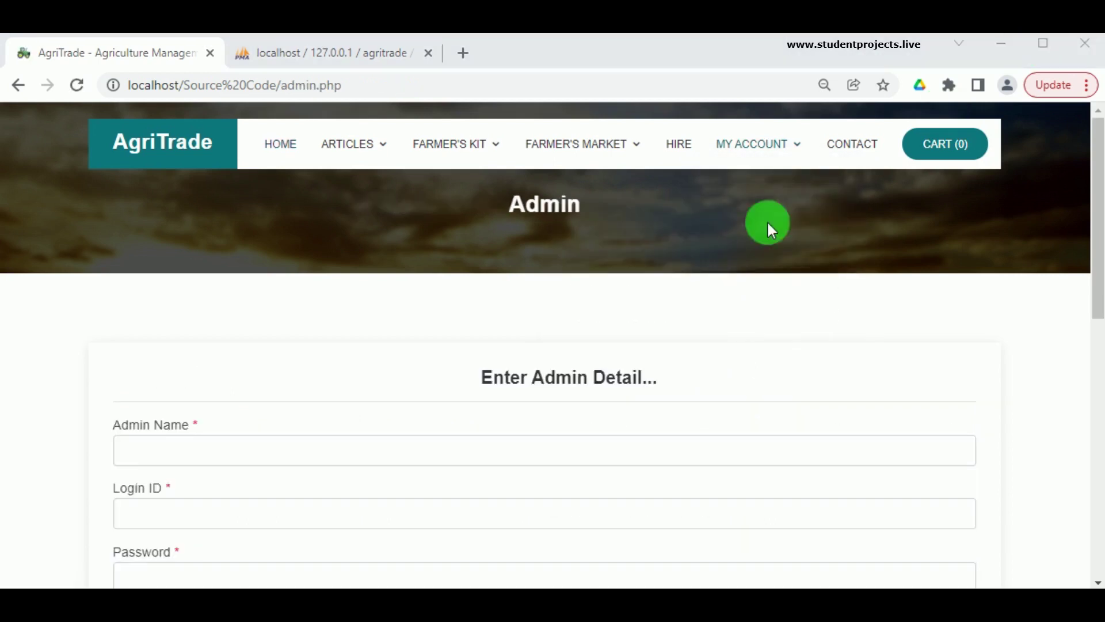
{"action": "scroll", "coordinate": [242, 451], "scroll_direction": "down", "scroll_amount": 3}
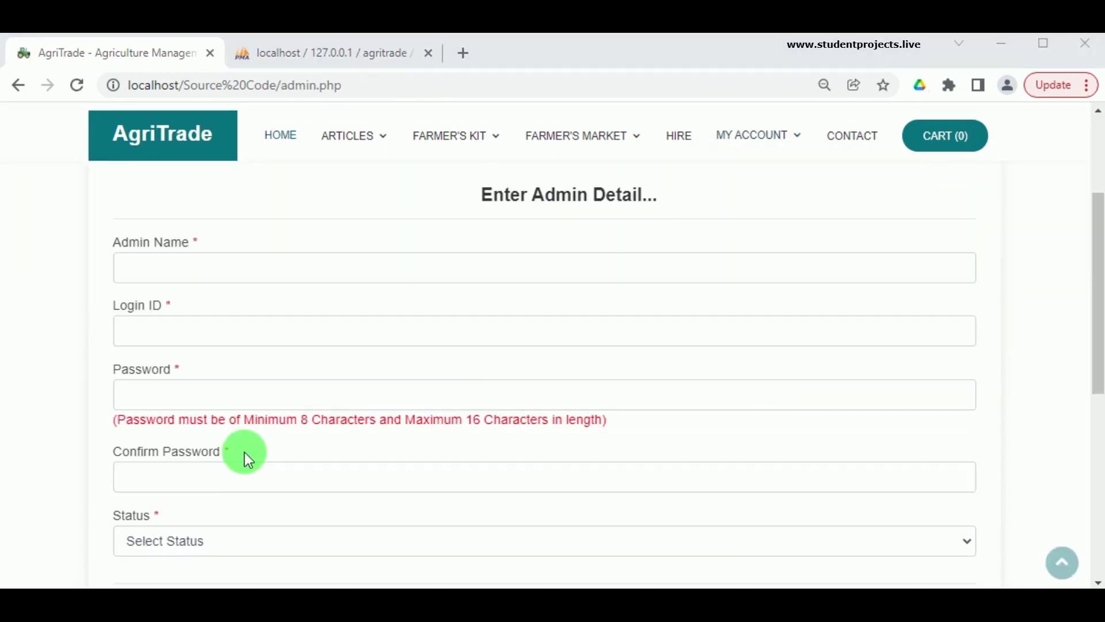
Step: Enter the new admin's name and login ID using the suggested saved entries
{"action": "left_click", "coordinate": [291, 274]}
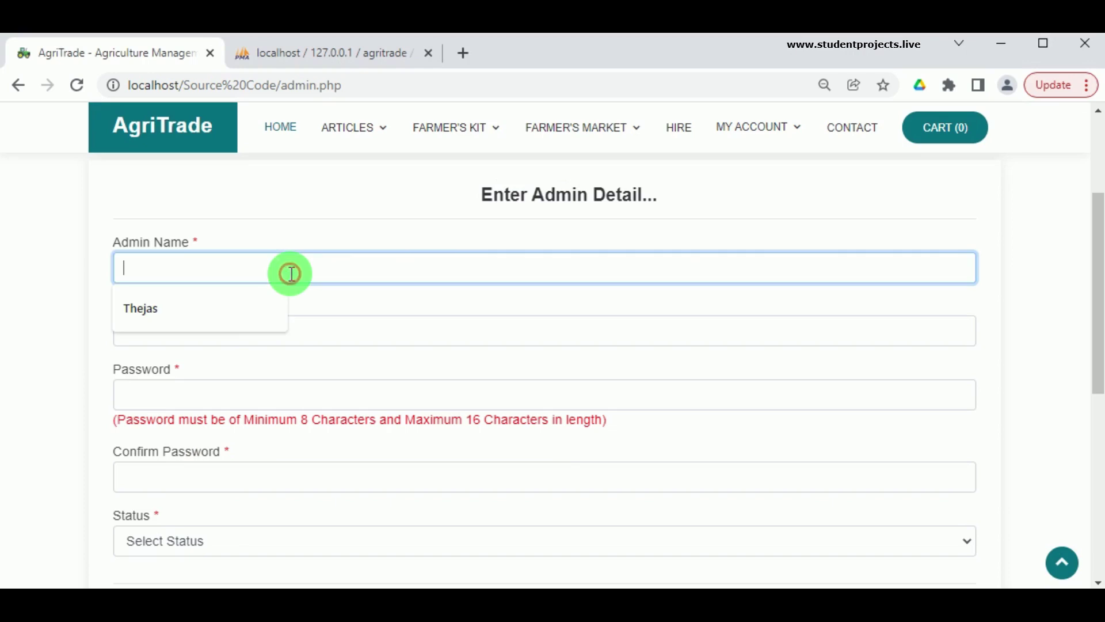
{"action": "left_click", "coordinate": [224, 295]}
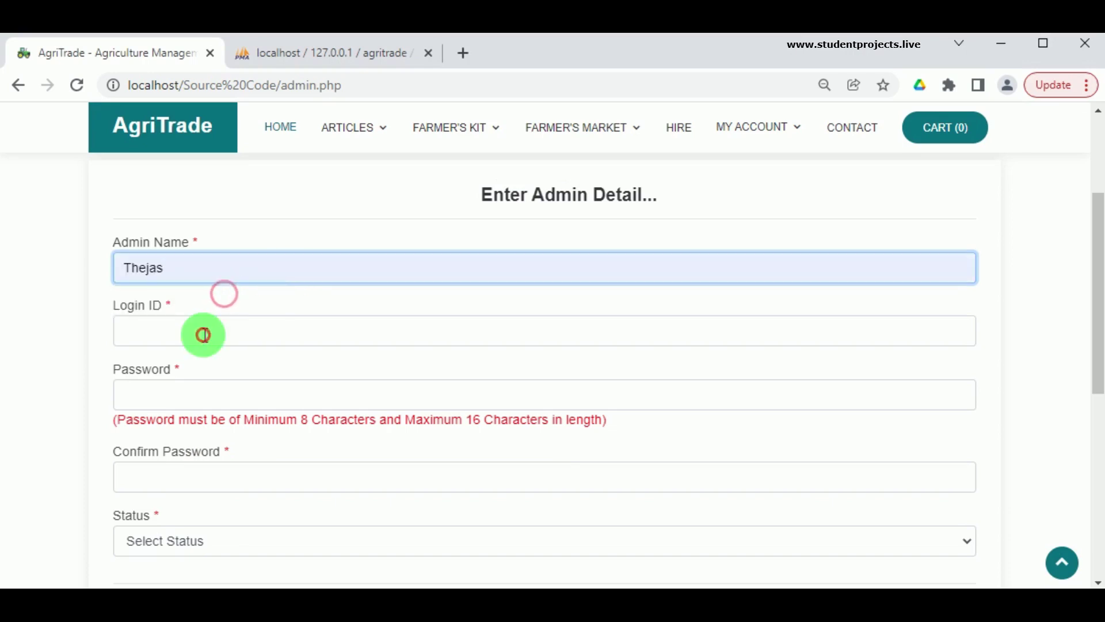
{"action": "left_click", "coordinate": [172, 328]}
{"action": "type", "text": "t"}
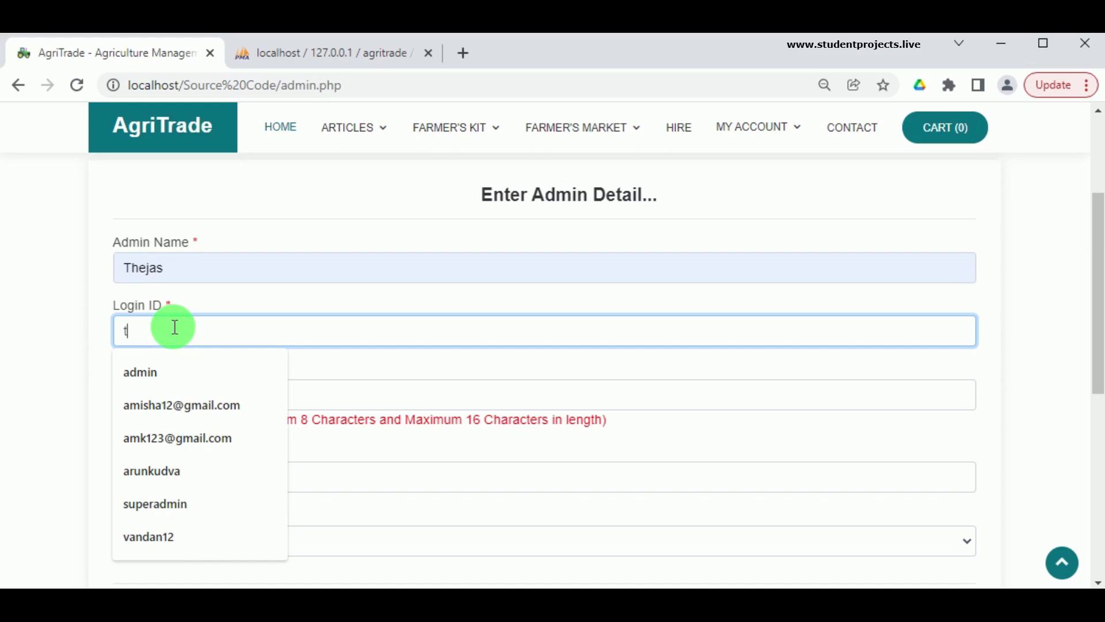
{"action": "type", "text": "h"}
{"action": "left_click", "coordinate": [170, 369]}
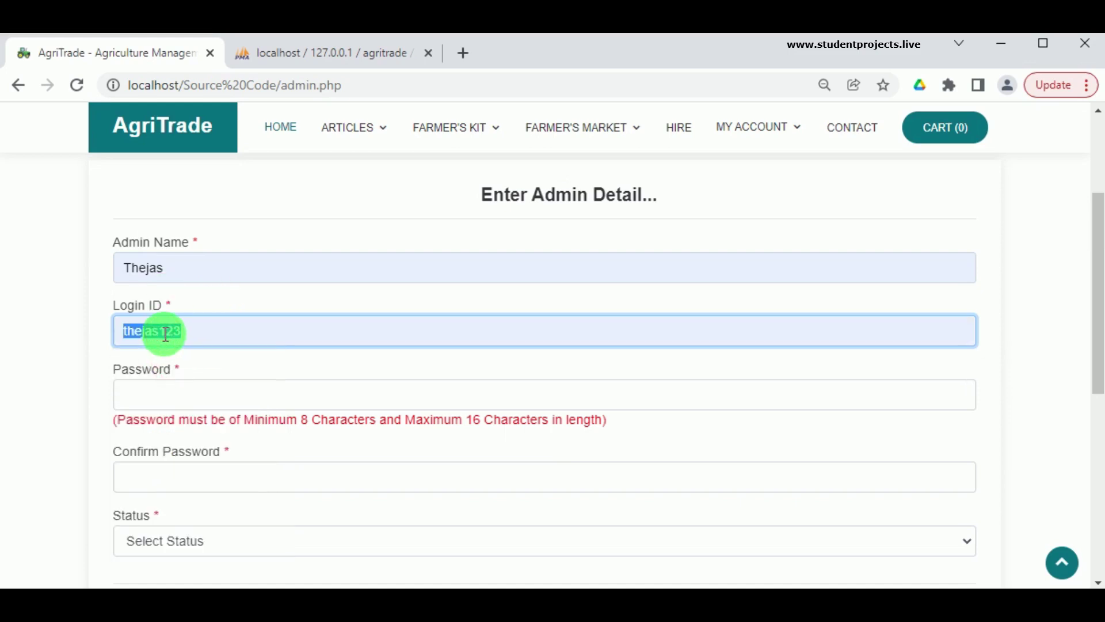
Step: Enter the new admin's account password and repeat it in the Confirm Password field
{"action": "left_click", "coordinate": [167, 385]}
{"action": "left_click", "coordinate": [157, 392]}
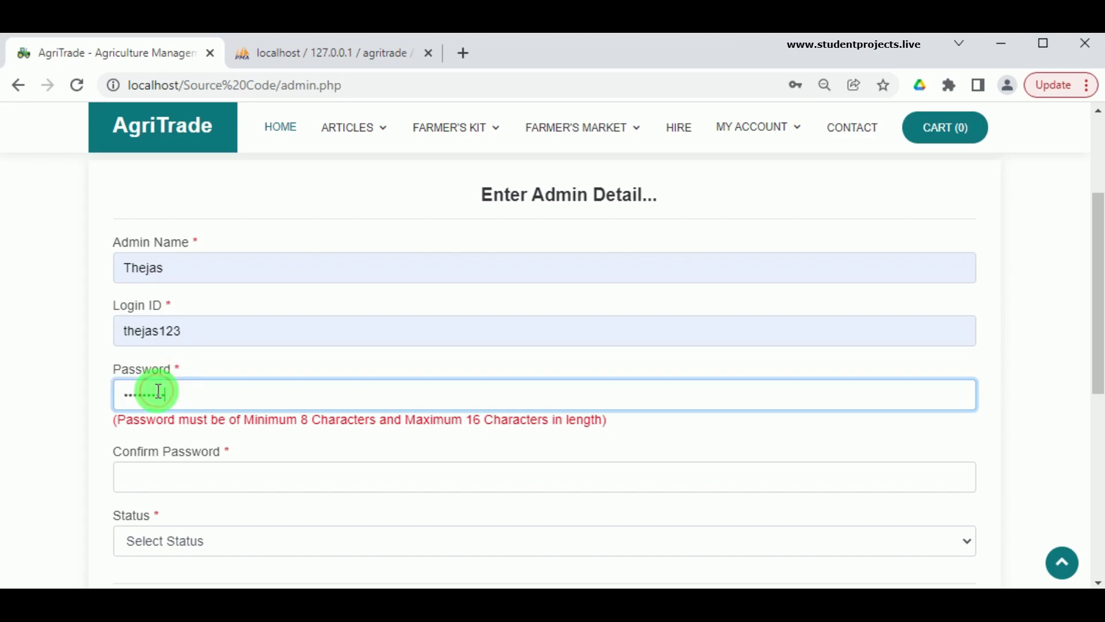
{"action": "scroll", "coordinate": [158, 391], "scroll_direction": "down", "scroll_amount": 2}
{"action": "left_click", "coordinate": [160, 392]}
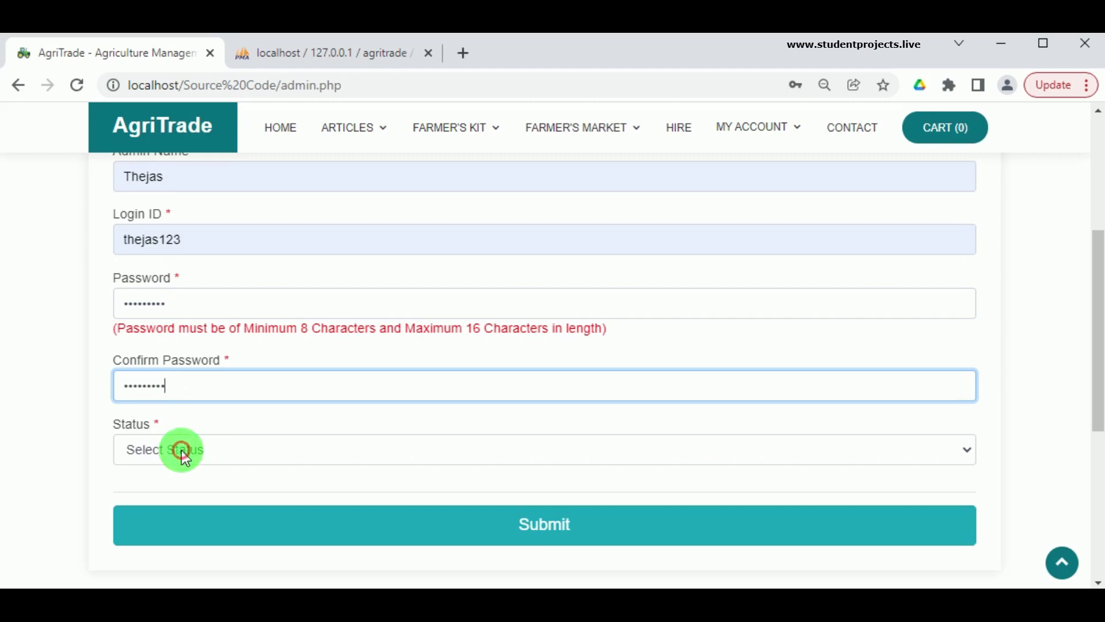
Step: Set the new admin's status to Active and submit the admin record
{"action": "left_click", "coordinate": [238, 445]}
{"action": "left_click", "coordinate": [193, 454]}
{"action": "left_click", "coordinate": [194, 454]}
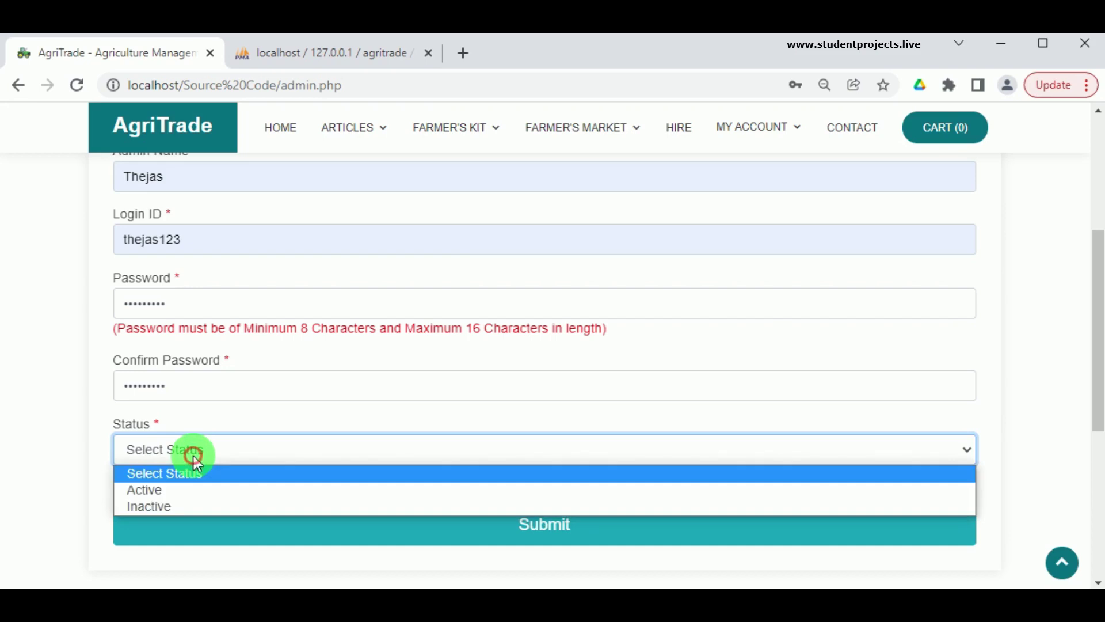
{"action": "left_click", "coordinate": [178, 489]}
{"action": "left_click", "coordinate": [510, 535]}
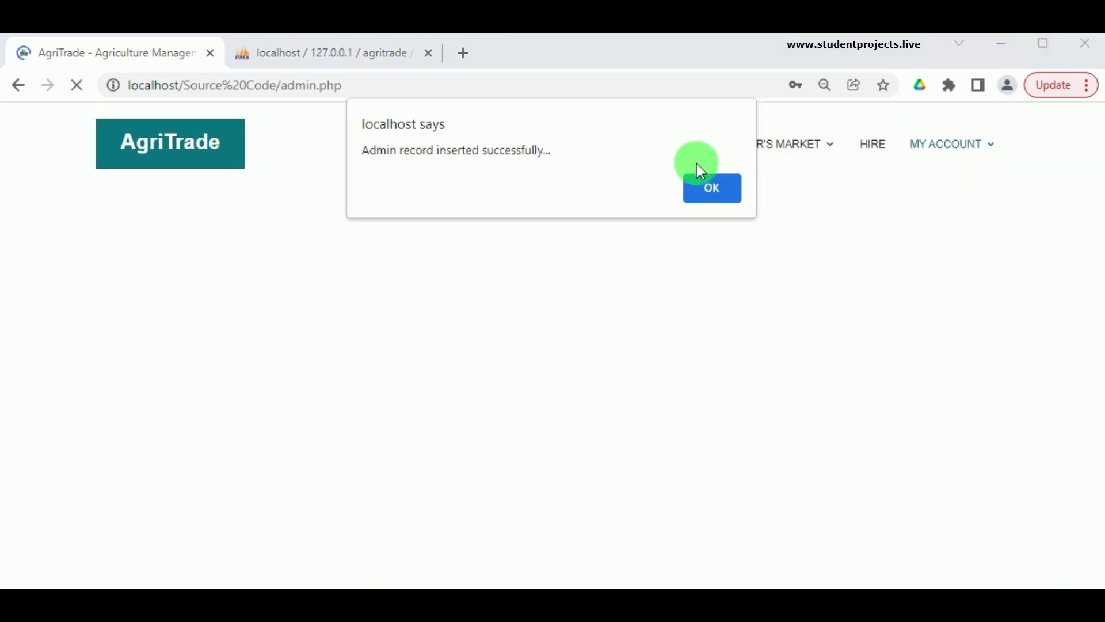
Step: Dismiss the insertion message and review the list of all admin records with their login IDs, statuses and actions
{"action": "left_click", "coordinate": [701, 190]}
{"action": "left_click", "coordinate": [752, 148]}
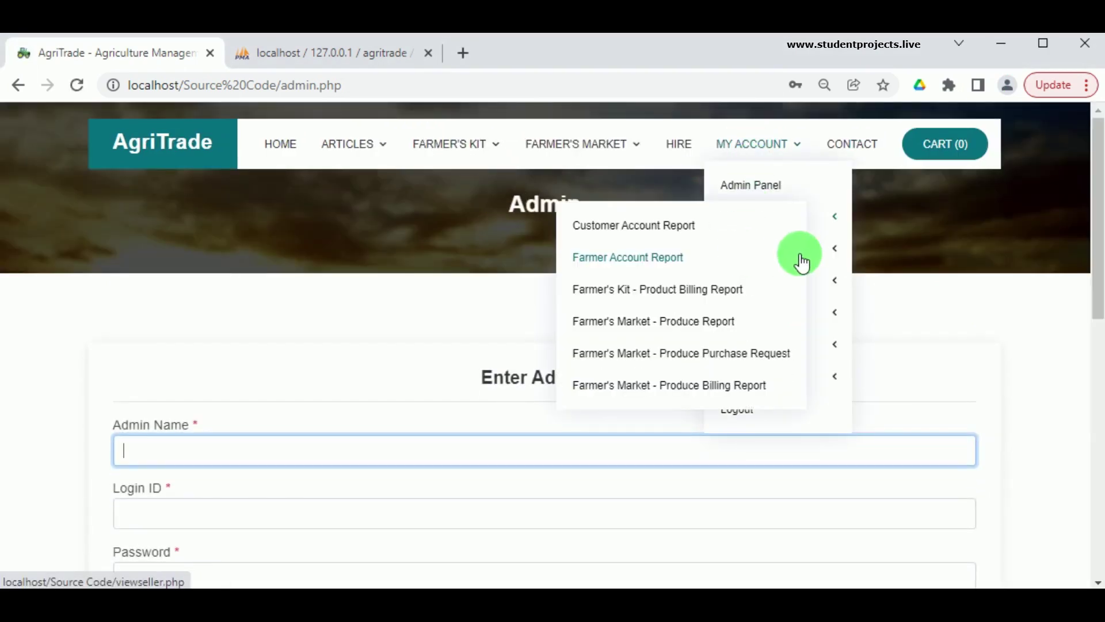
{"action": "left_click", "coordinate": [836, 251]}
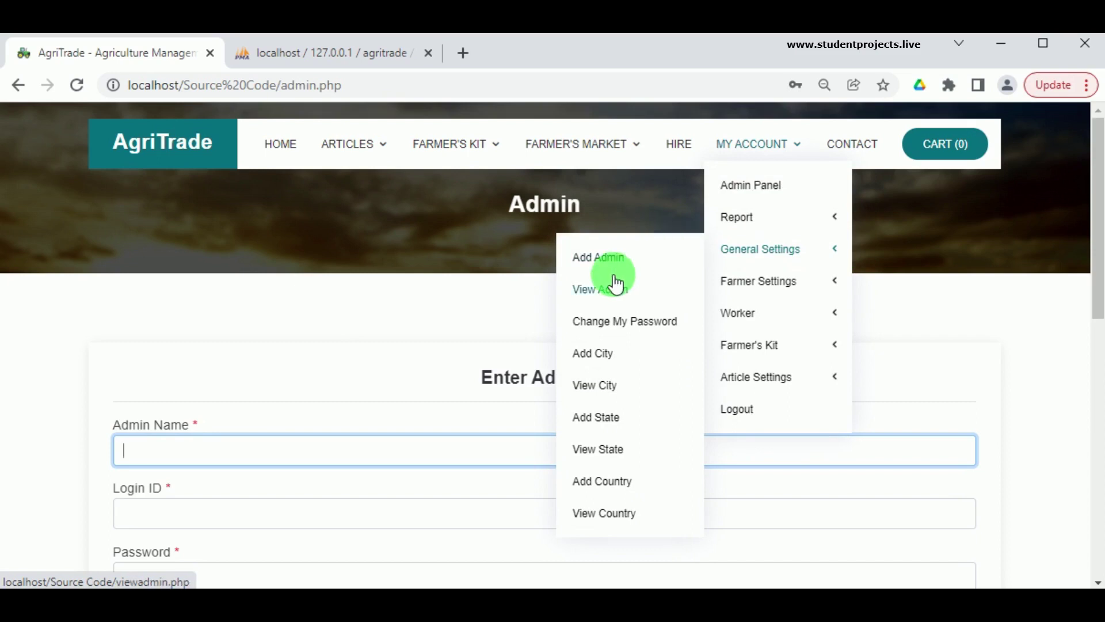
{"action": "left_click", "coordinate": [594, 294]}
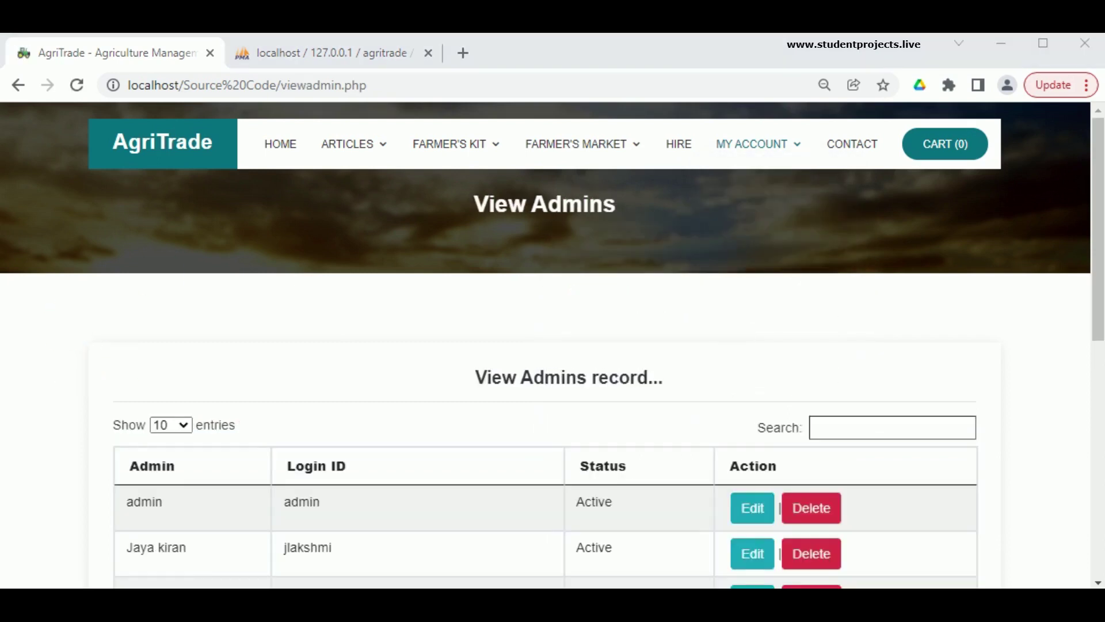
{"action": "scroll", "coordinate": [171, 572], "scroll_direction": "down", "scroll_amount": 5}
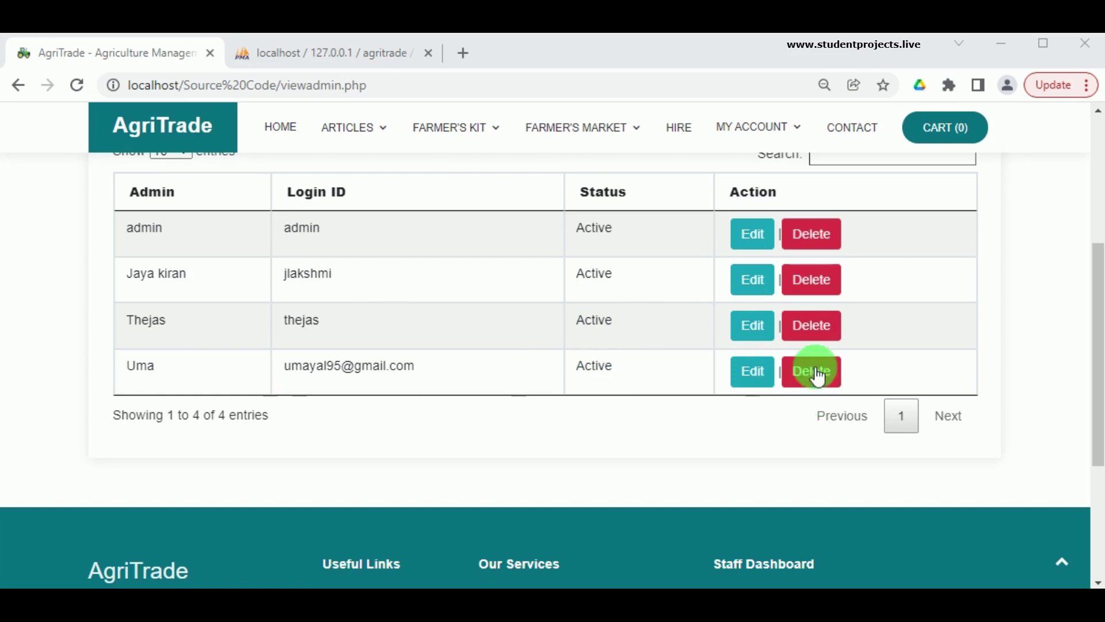
{"action": "scroll", "coordinate": [685, 346], "scroll_direction": "up", "scroll_amount": 2}
{"action": "scroll", "coordinate": [662, 399], "scroll_direction": "up", "scroll_amount": 3}
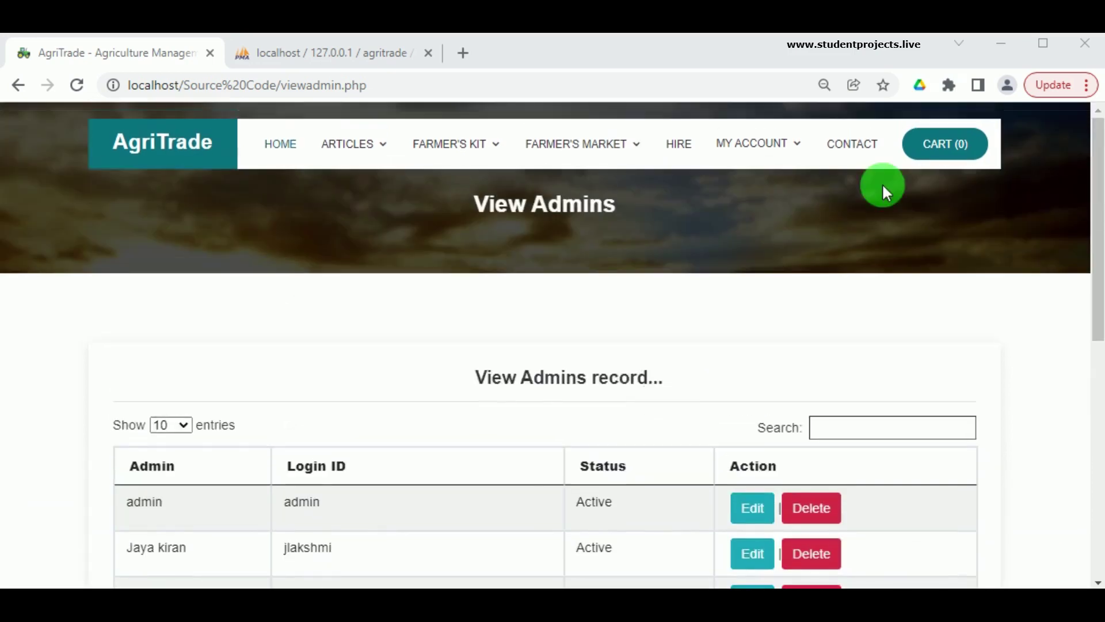
Step: Open the form for changing the admin's own password and view its fields
{"action": "mouse_move", "coordinate": [783, 149]}
{"action": "mouse_move", "coordinate": [777, 216]}
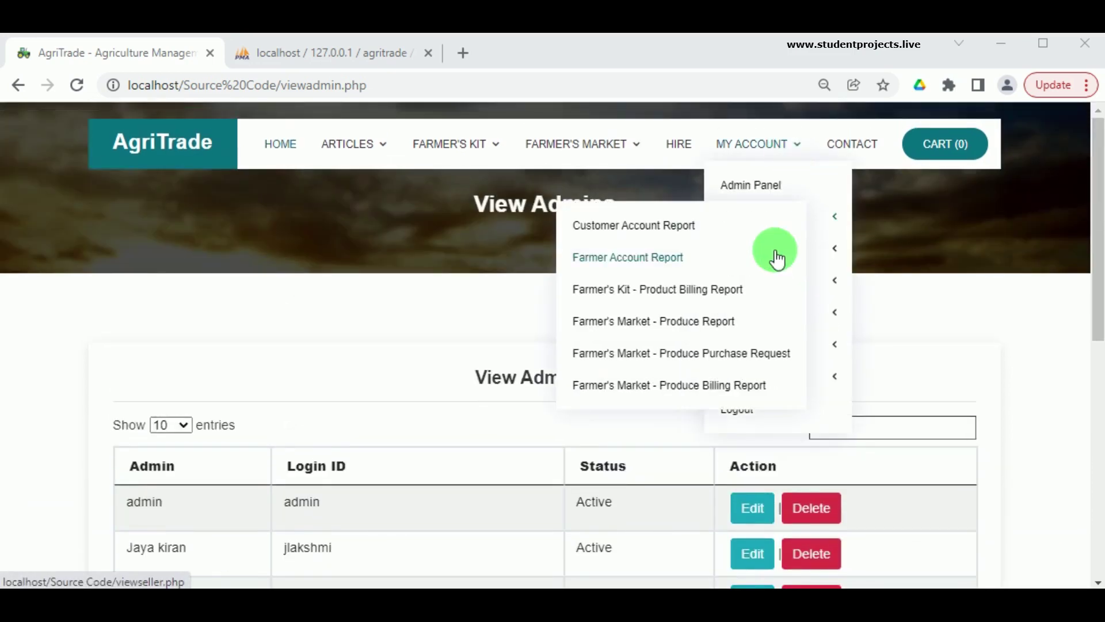
{"action": "mouse_move", "coordinate": [837, 262]}
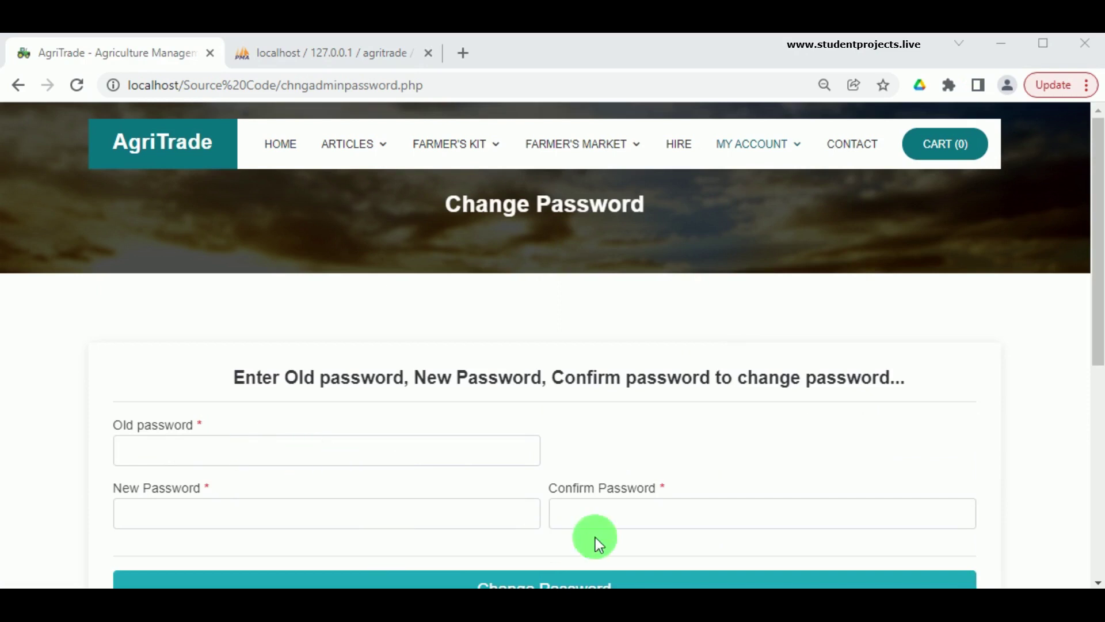
{"action": "scroll", "coordinate": [593, 506], "scroll_direction": "down", "scroll_amount": 2}
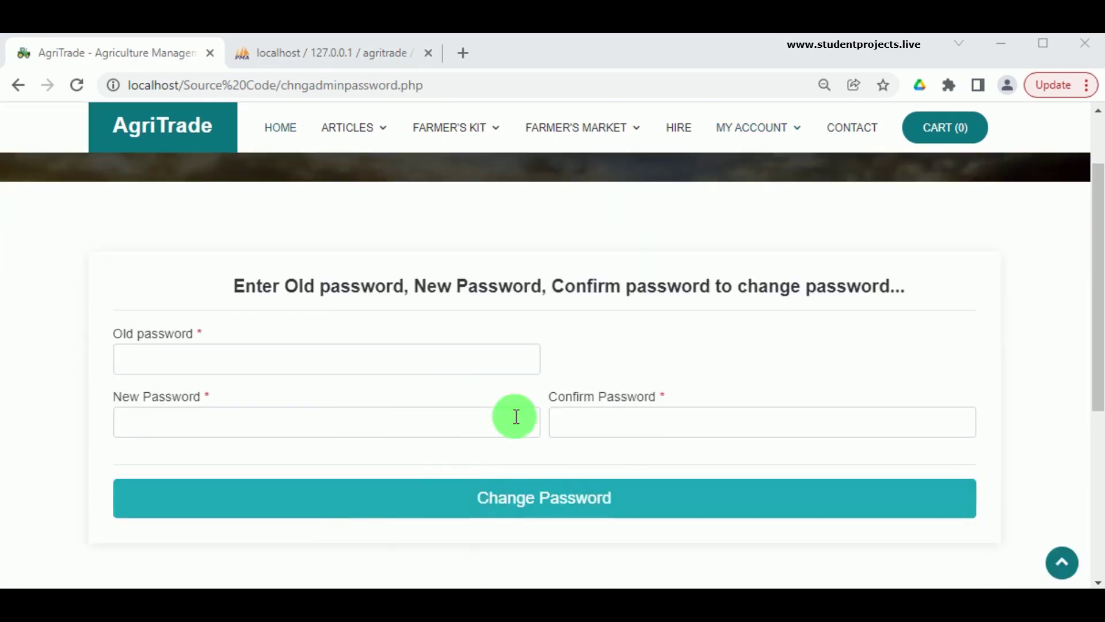
Step: Open the blank form for adding a new country under General Settings
{"action": "mouse_move", "coordinate": [745, 124]}
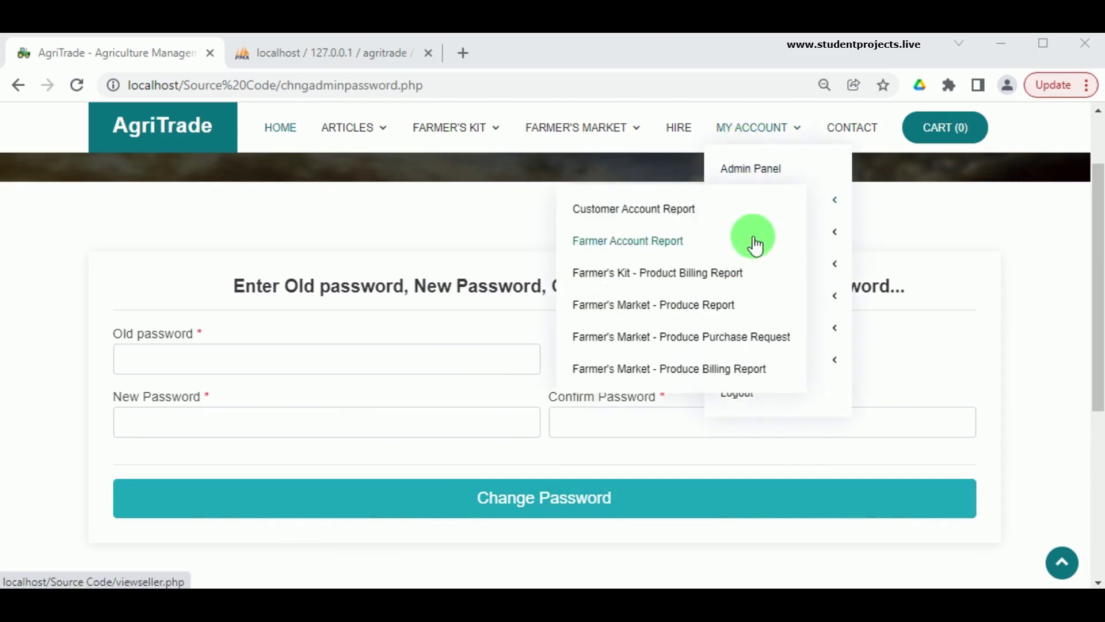
{"action": "mouse_move", "coordinate": [833, 236]}
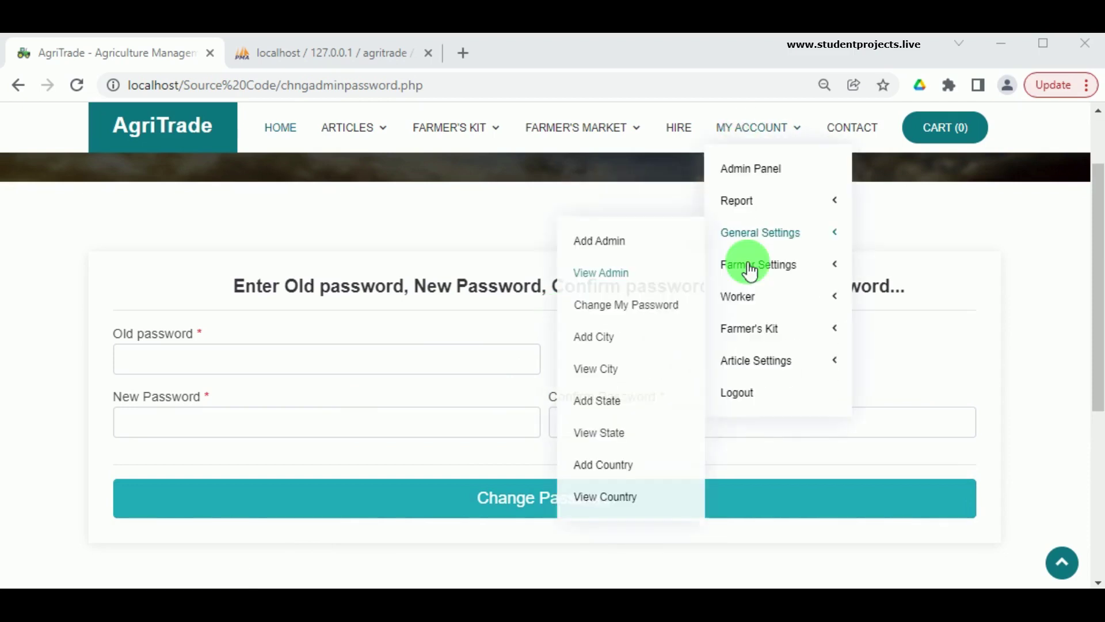
{"action": "mouse_move", "coordinate": [759, 264]}
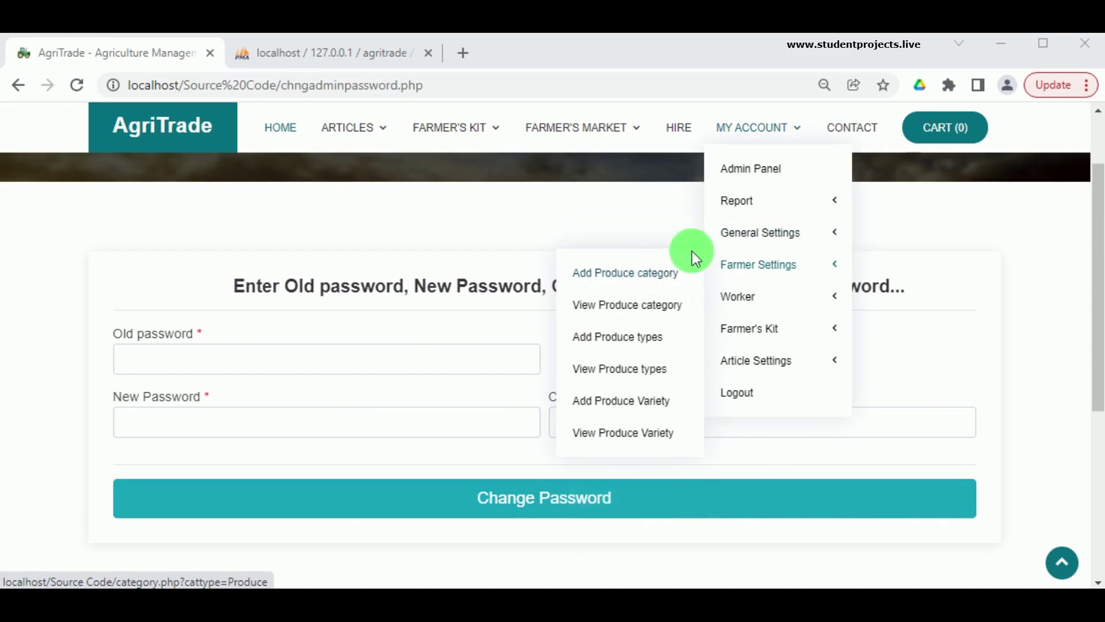
{"action": "mouse_move", "coordinate": [723, 235]}
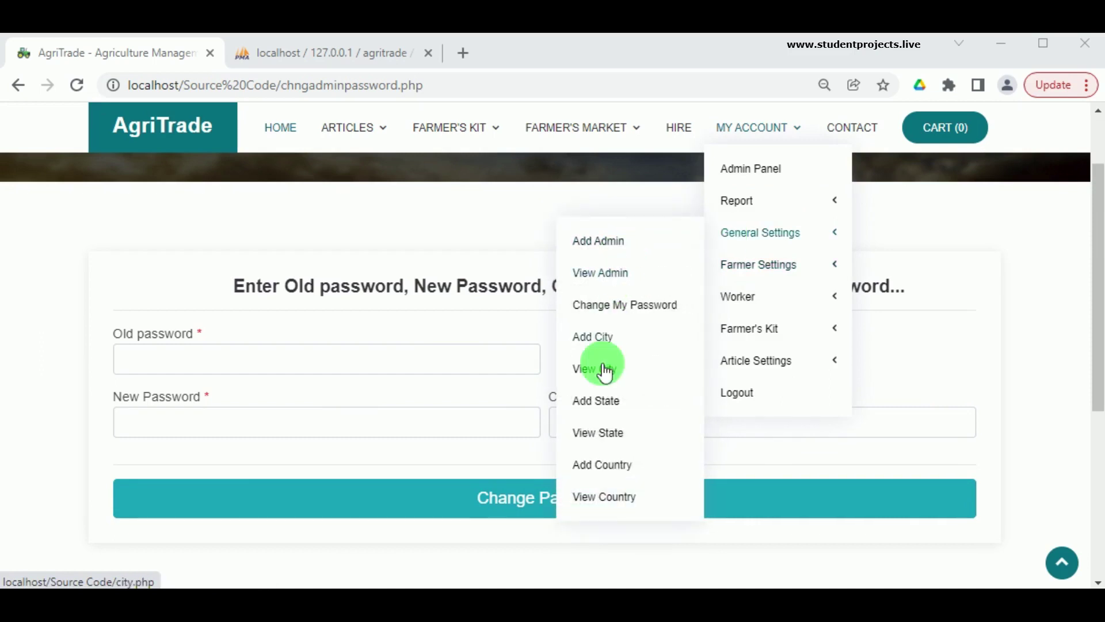
{"action": "left_click", "coordinate": [591, 477]}
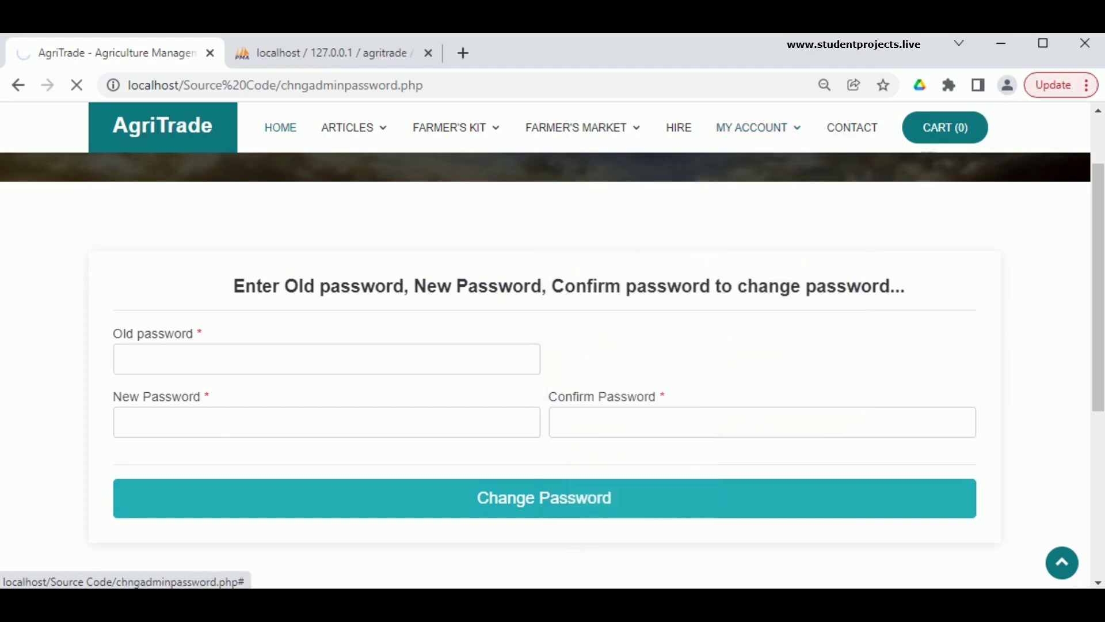
{"action": "scroll", "coordinate": [215, 478], "scroll_direction": "down", "scroll_amount": 2}
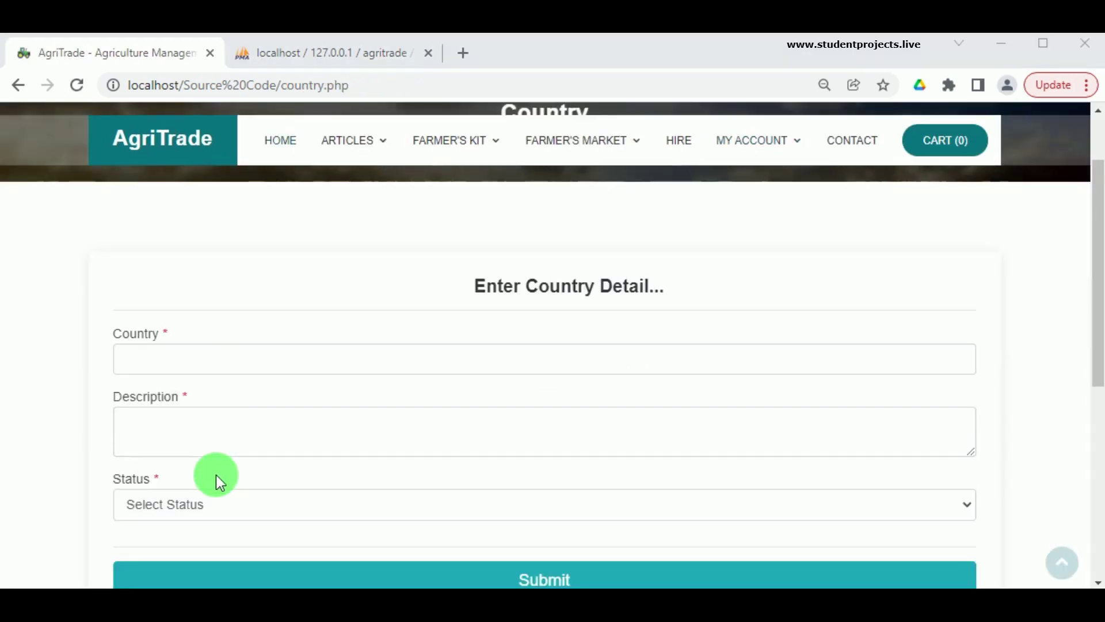
Step: Enter Japan as the country name and copy the same text into its description
{"action": "left_click", "coordinate": [265, 369]}
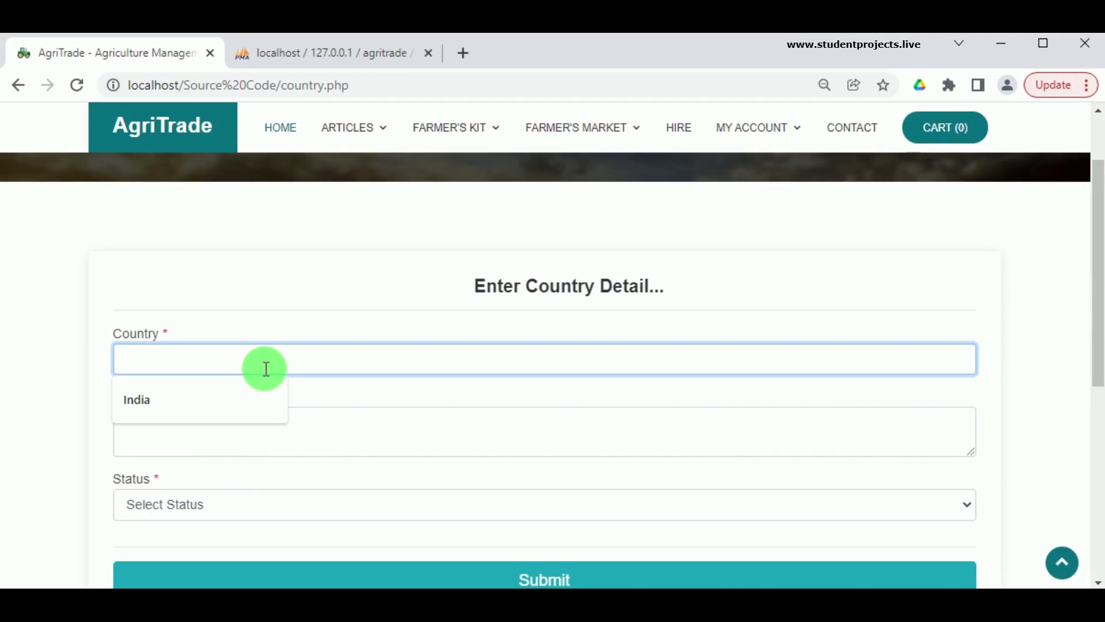
{"action": "type", "text": "Japan"}
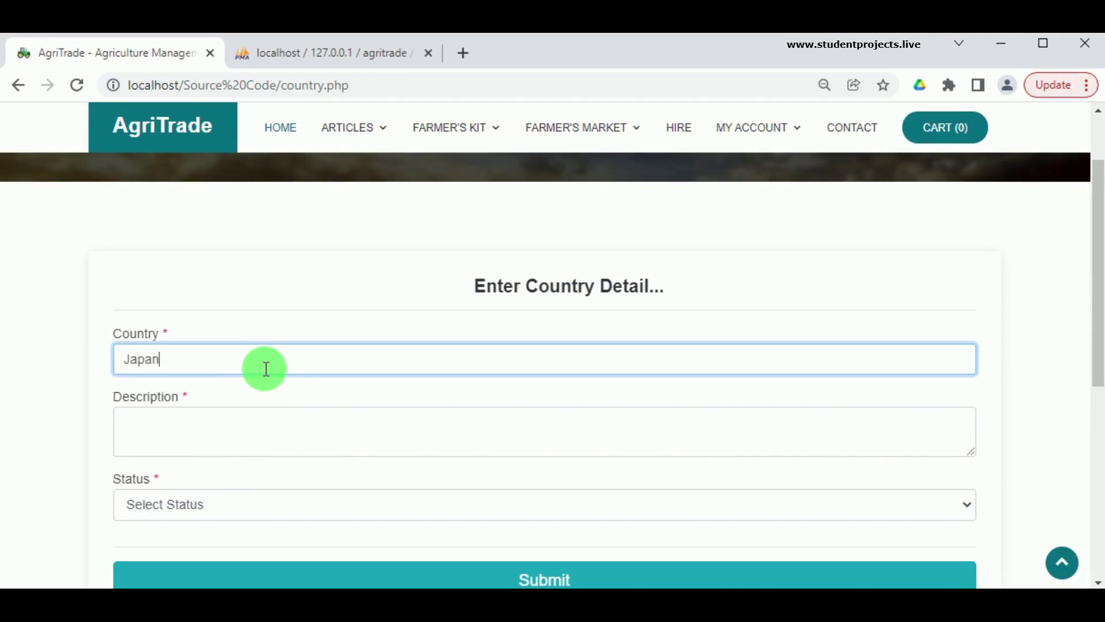
{"action": "left_click_drag", "start_coordinate": [192, 360], "coordinate": [113, 371]}
{"action": "key", "text": "ctrl+c"}
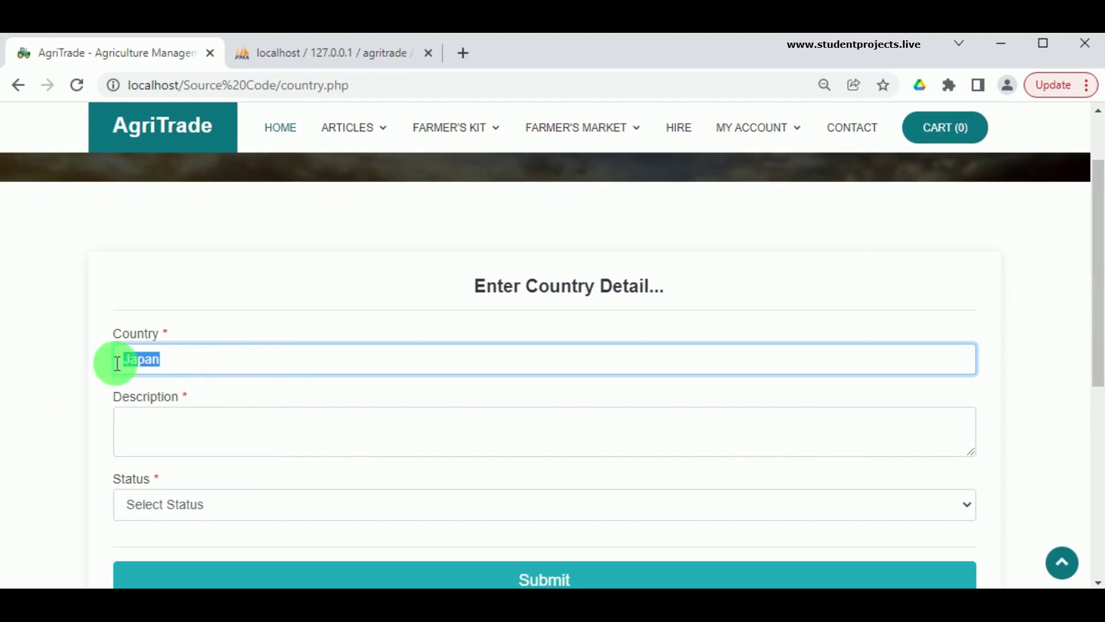
{"action": "left_click", "coordinate": [151, 444]}
{"action": "key", "text": "ctrl+v"}
Step: Set the new country's status to Active, submit the record and dismiss the resulting message
{"action": "left_click", "coordinate": [147, 508]}
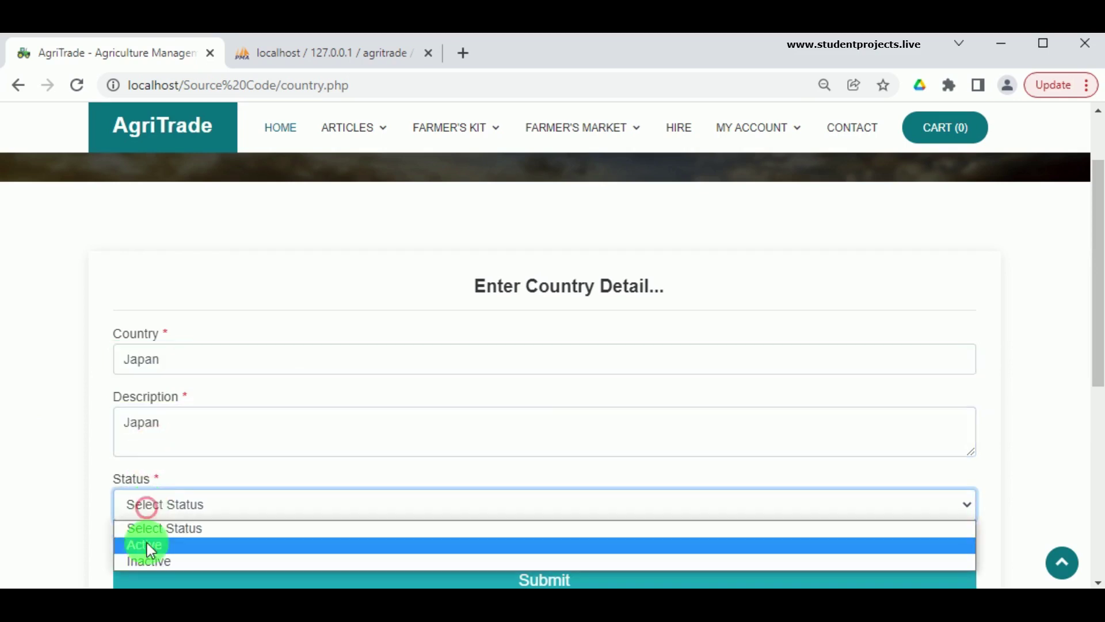
{"action": "left_click", "coordinate": [147, 543]}
{"action": "scroll", "coordinate": [511, 568], "scroll_direction": "down", "scroll_amount": 2}
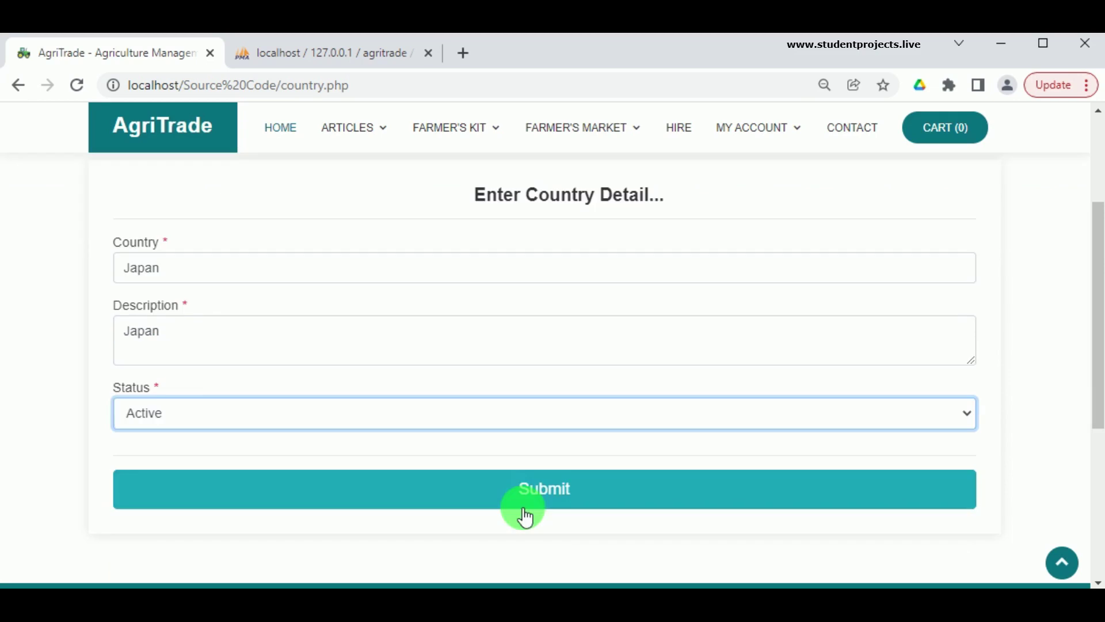
{"action": "left_click", "coordinate": [526, 496]}
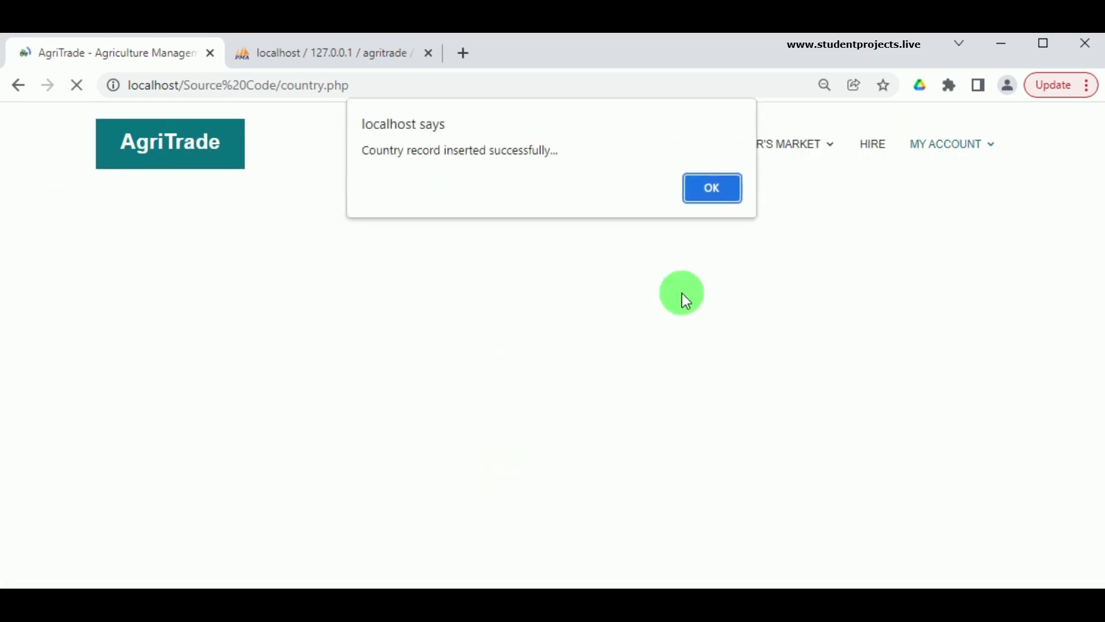
{"action": "left_click", "coordinate": [709, 187]}
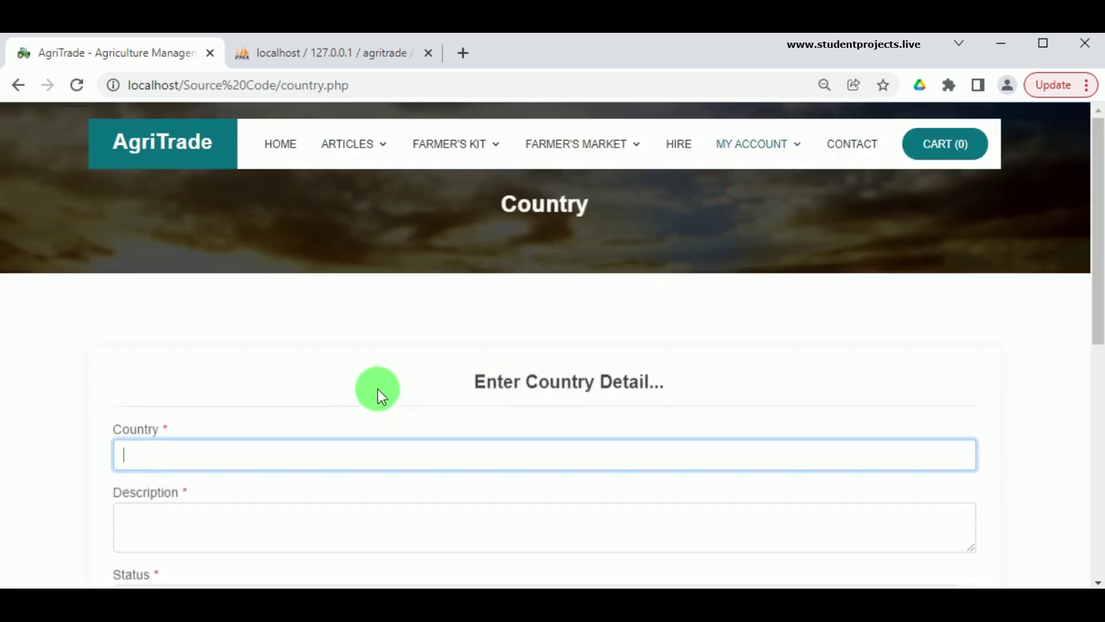
Step: Open the list of country records and check the entries, including the new Japan record
{"action": "mouse_move", "coordinate": [767, 165]}
{"action": "left_click", "coordinate": [816, 269]}
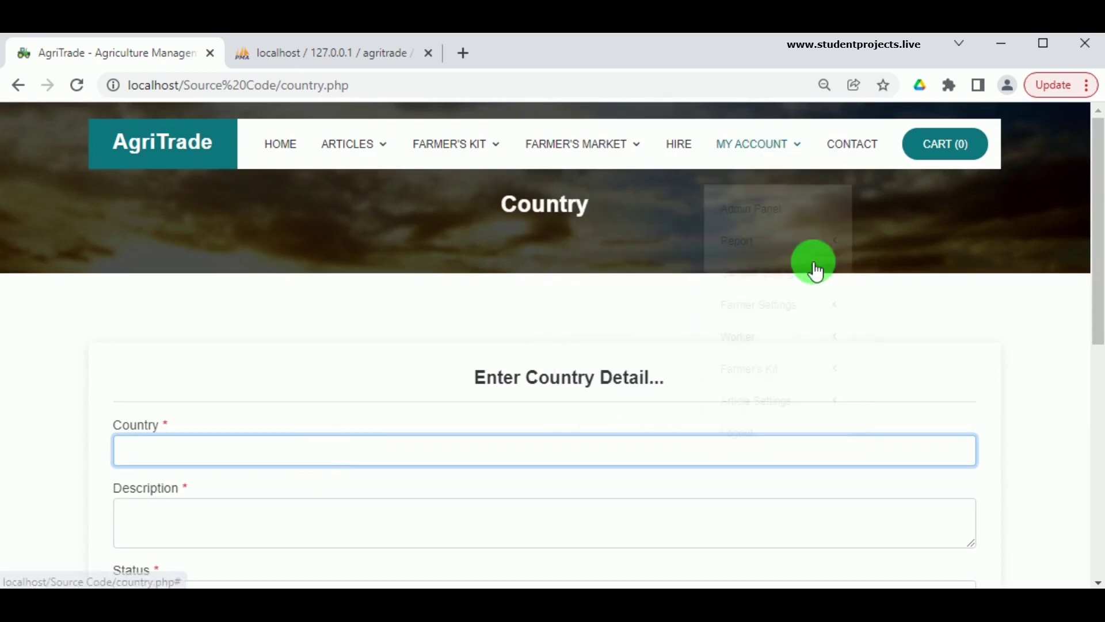
{"action": "mouse_move", "coordinate": [827, 259]}
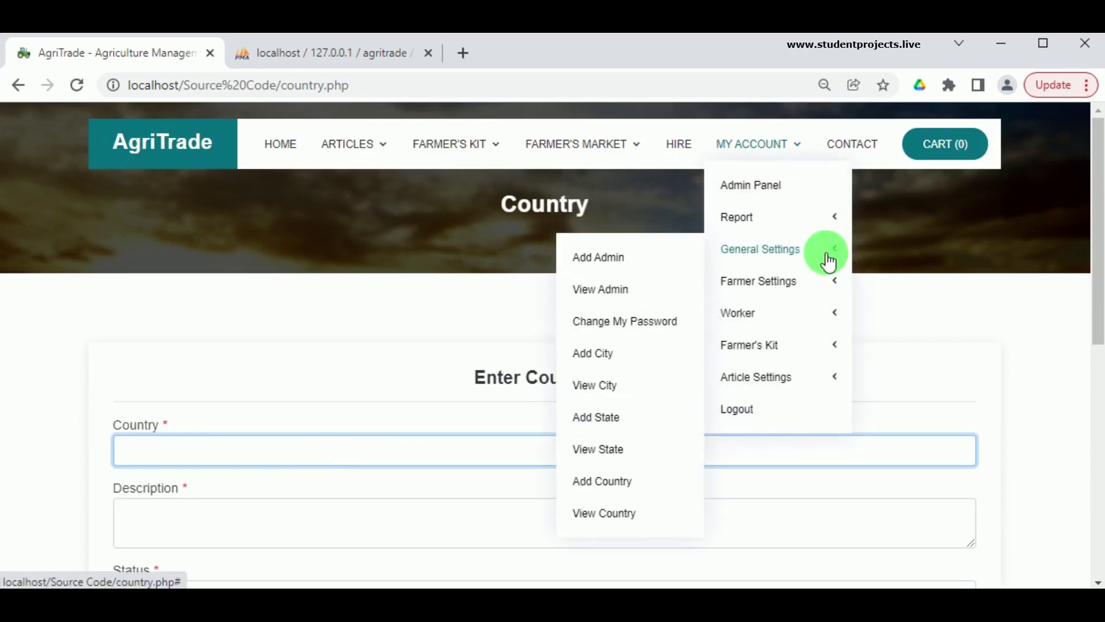
{"action": "left_click", "coordinate": [602, 513]}
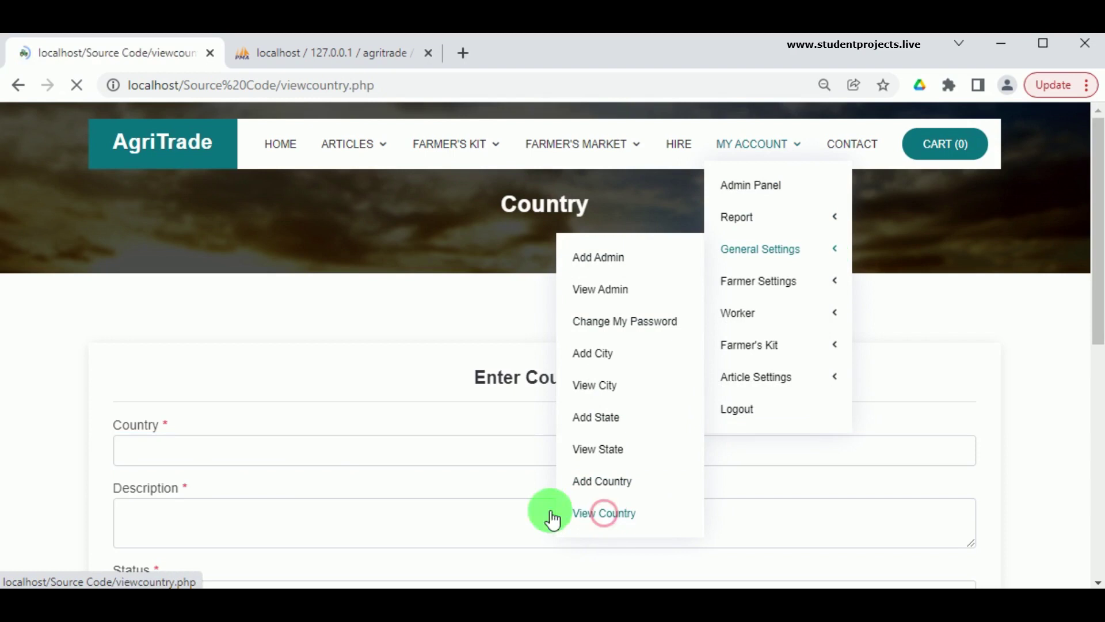
{"action": "scroll", "coordinate": [293, 411], "scroll_direction": "down", "scroll_amount": 5}
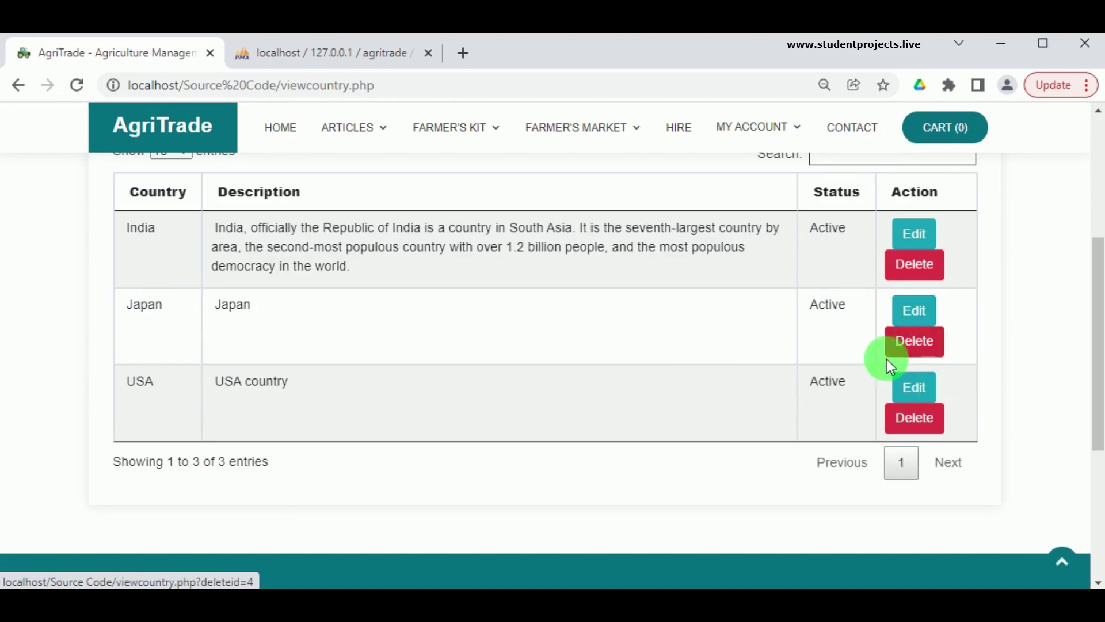
{"action": "scroll", "coordinate": [886, 358], "scroll_direction": "up", "scroll_amount": 3}
Step: Open the form for adding a new state and select Japan as its country
{"action": "mouse_move", "coordinate": [772, 136]}
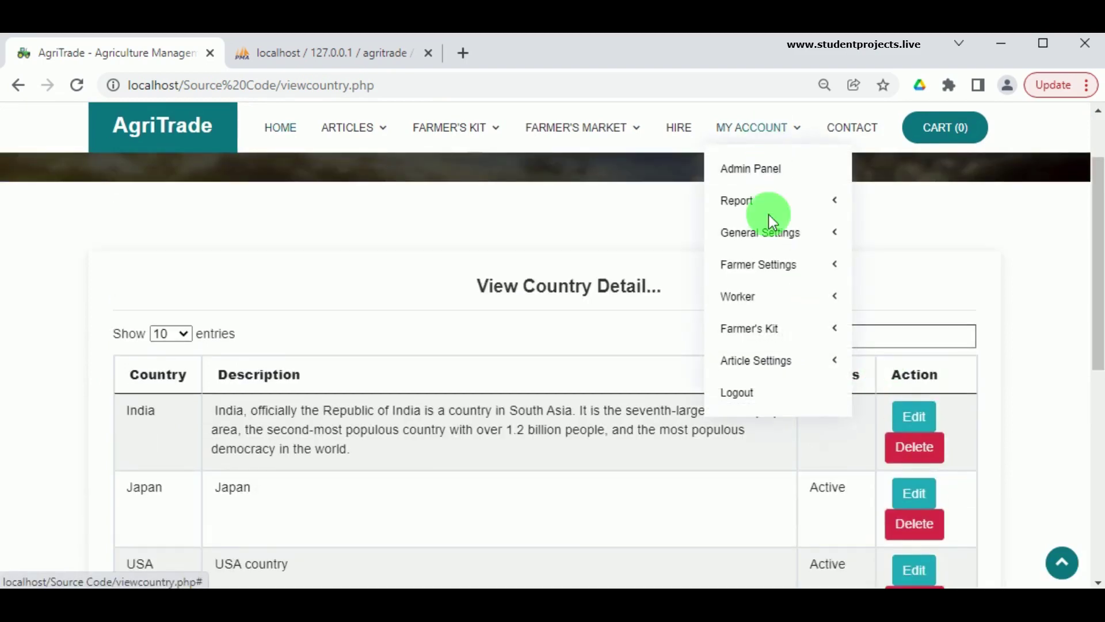
{"action": "mouse_move", "coordinate": [834, 239]}
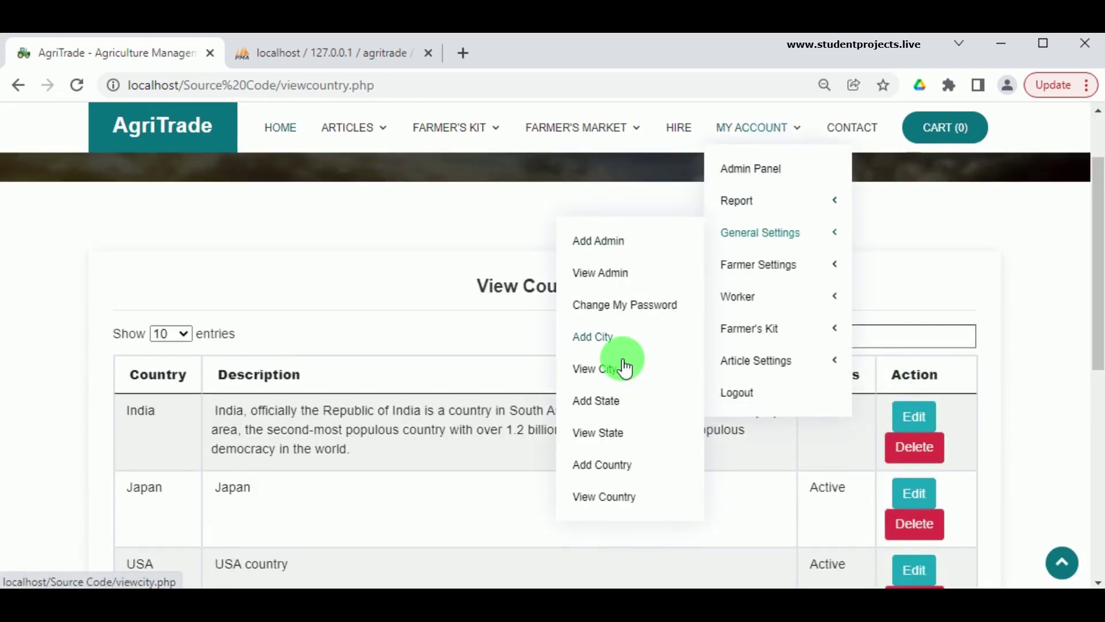
{"action": "left_click", "coordinate": [599, 405]}
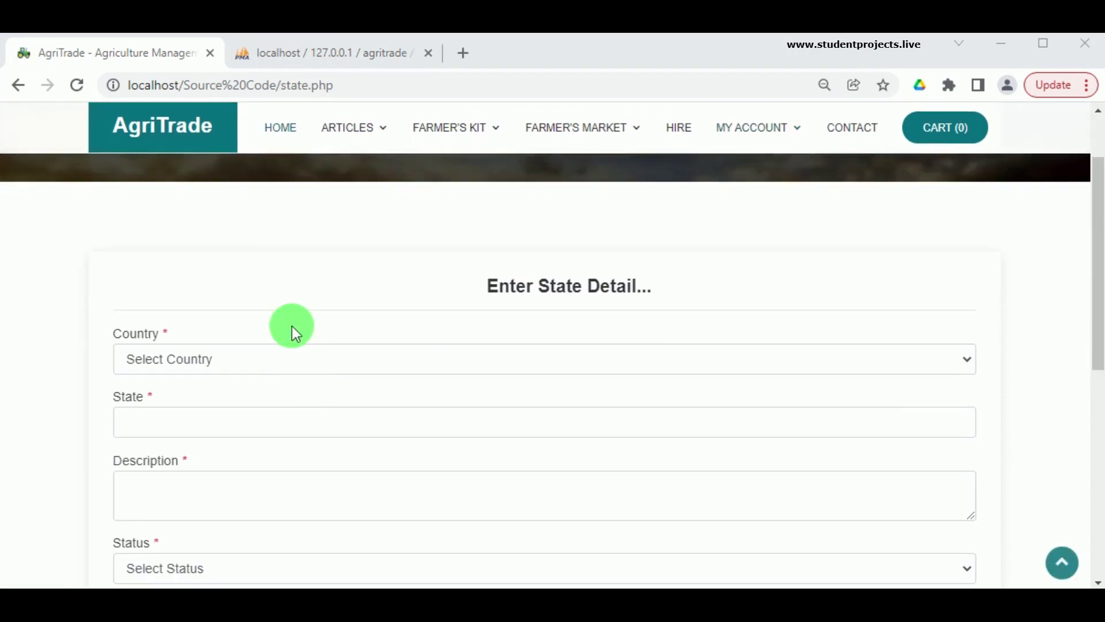
{"action": "left_click", "coordinate": [324, 363]}
{"action": "left_click", "coordinate": [379, 445]}
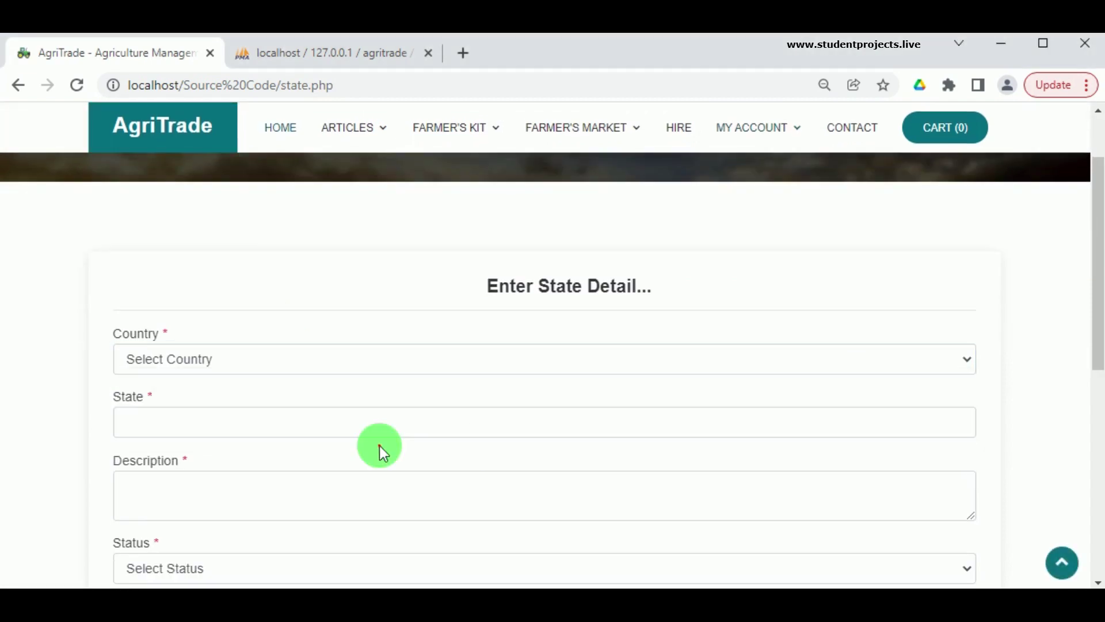
{"action": "left_click", "coordinate": [356, 363]}
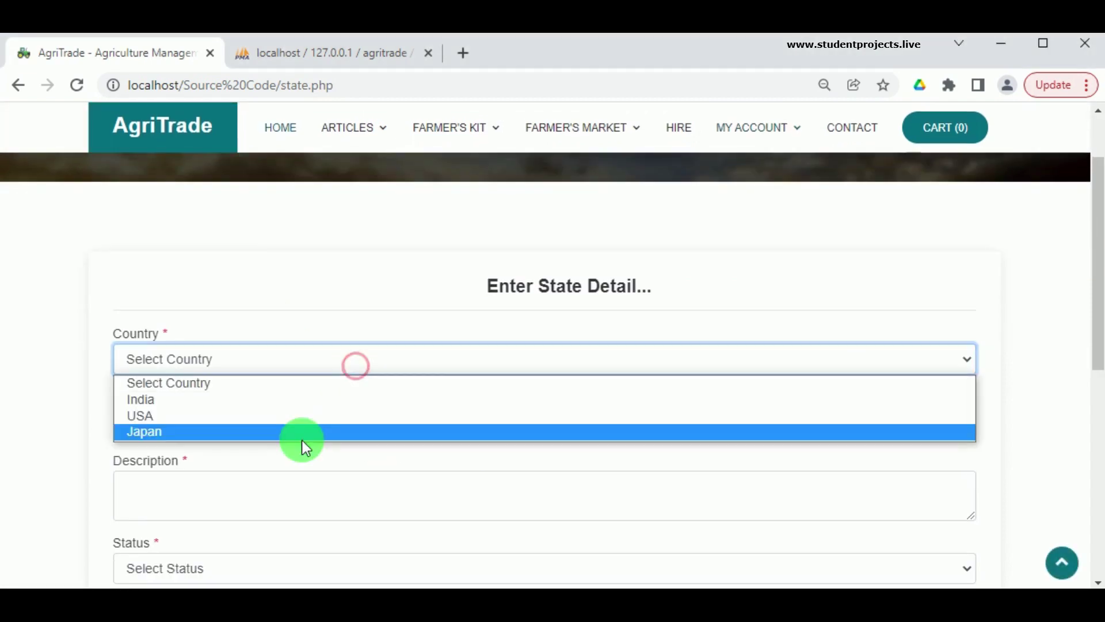
{"action": "left_click", "coordinate": [309, 431]}
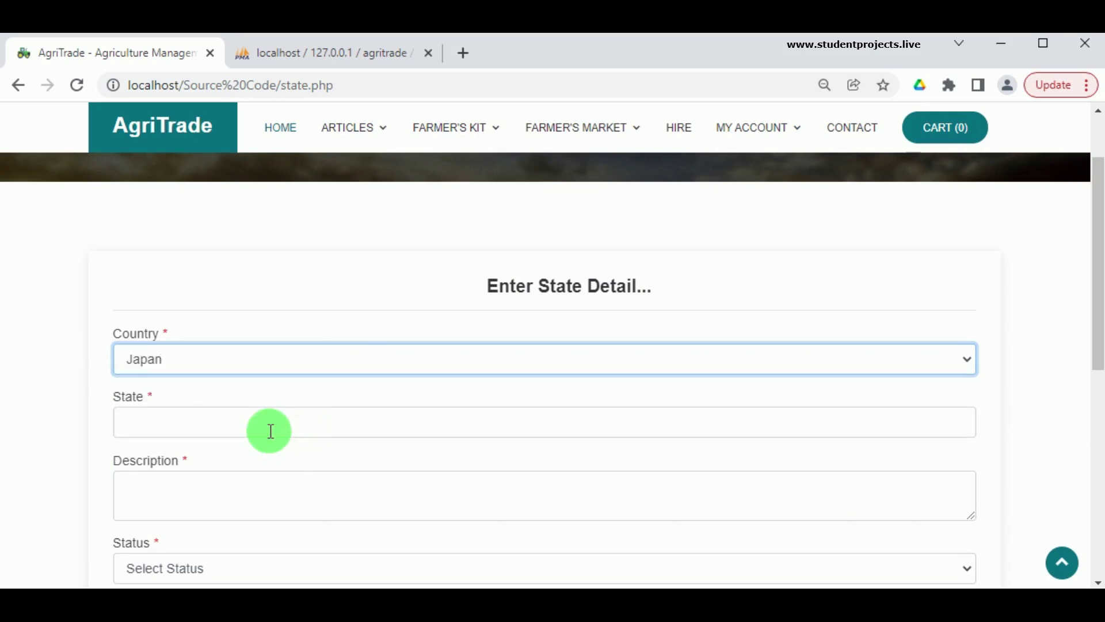
Step: Enter Kanto as the state name and "Kanto is a beautiful state of japan" as its description
{"action": "left_click", "coordinate": [269, 431]}
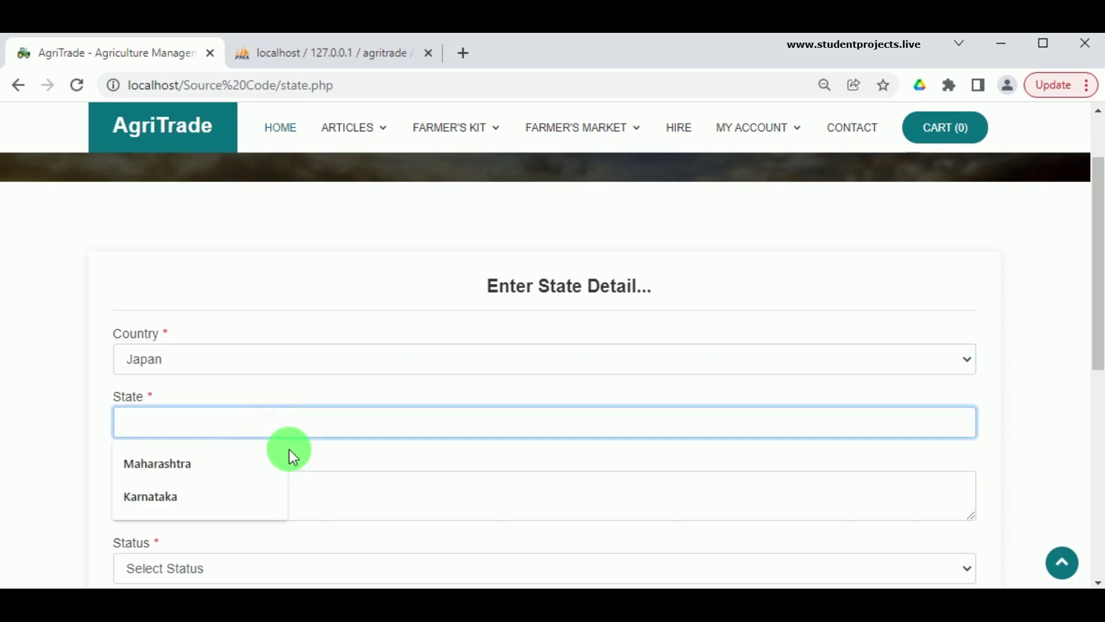
{"action": "type", "text": "Kanto"}
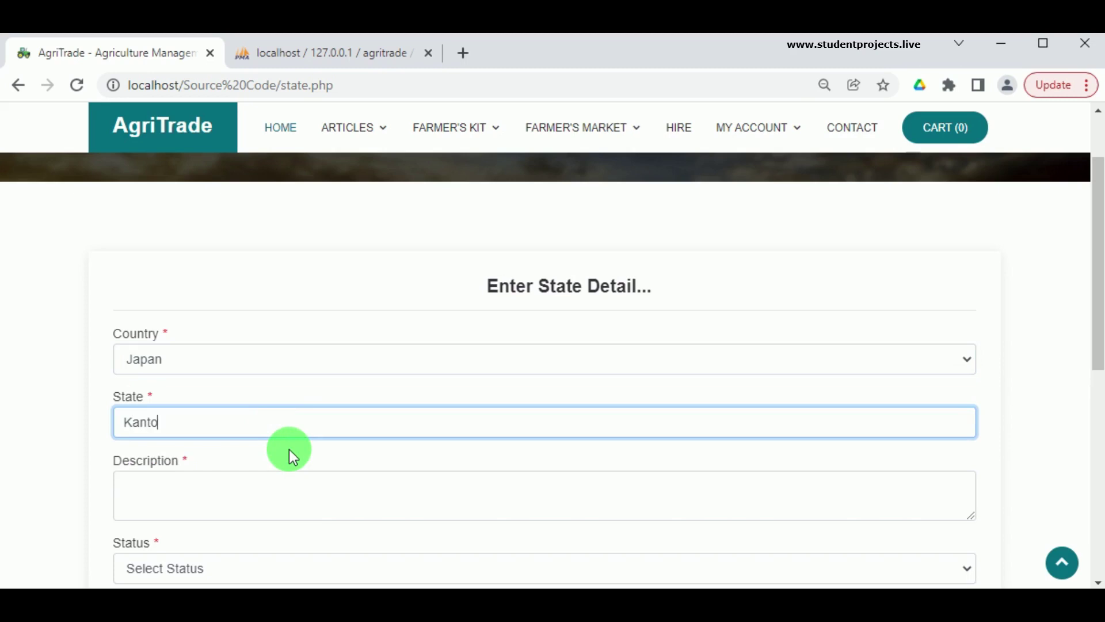
{"action": "left_click_drag", "start_coordinate": [163, 426], "coordinate": [1, 412]}
{"action": "key", "text": "ctrl+c"}
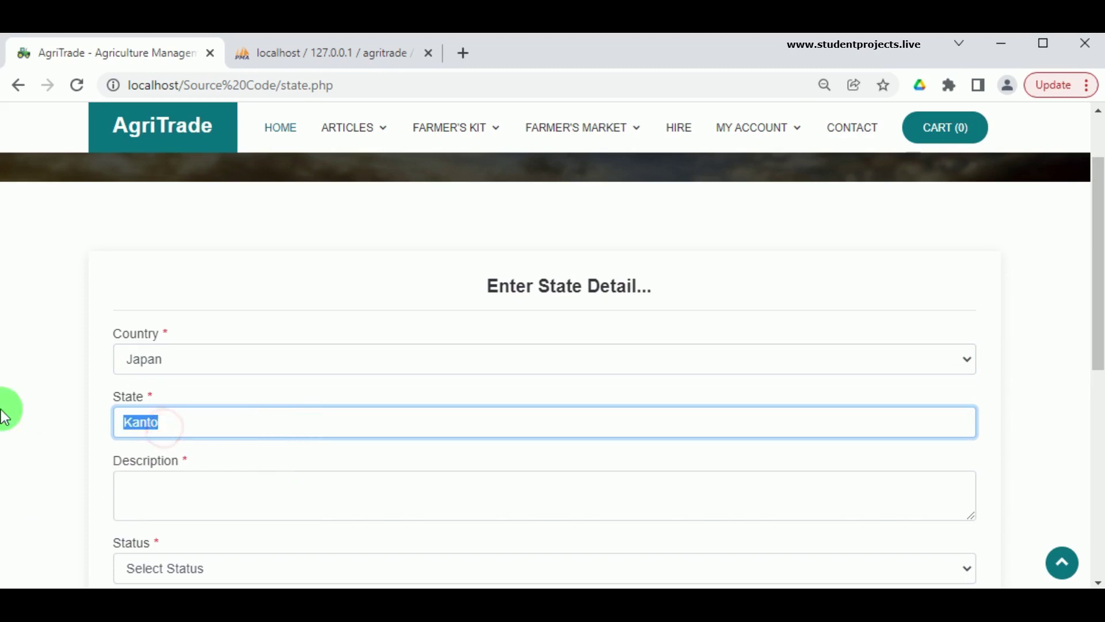
{"action": "left_click", "coordinate": [182, 493]}
{"action": "key", "text": "ctrl+v"}
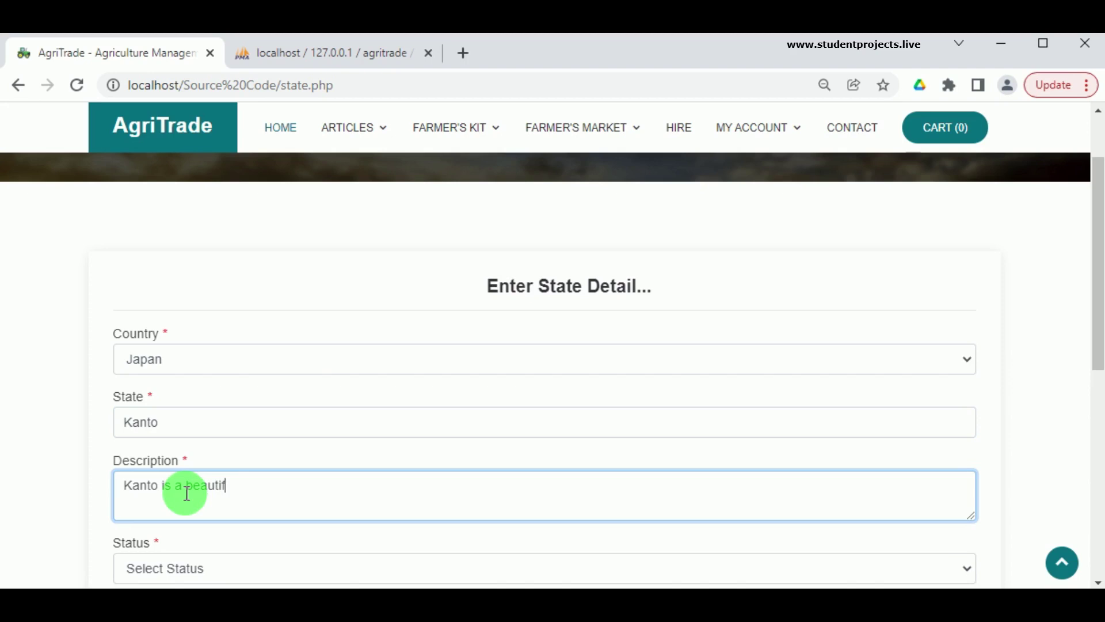
{"action": "type", "text": "is a beautiful state of japan"}
Step: Set the new state's status to Active, submit the record and dismiss the resulting message
{"action": "scroll", "coordinate": [186, 493], "scroll_direction": "down", "scroll_amount": 3}
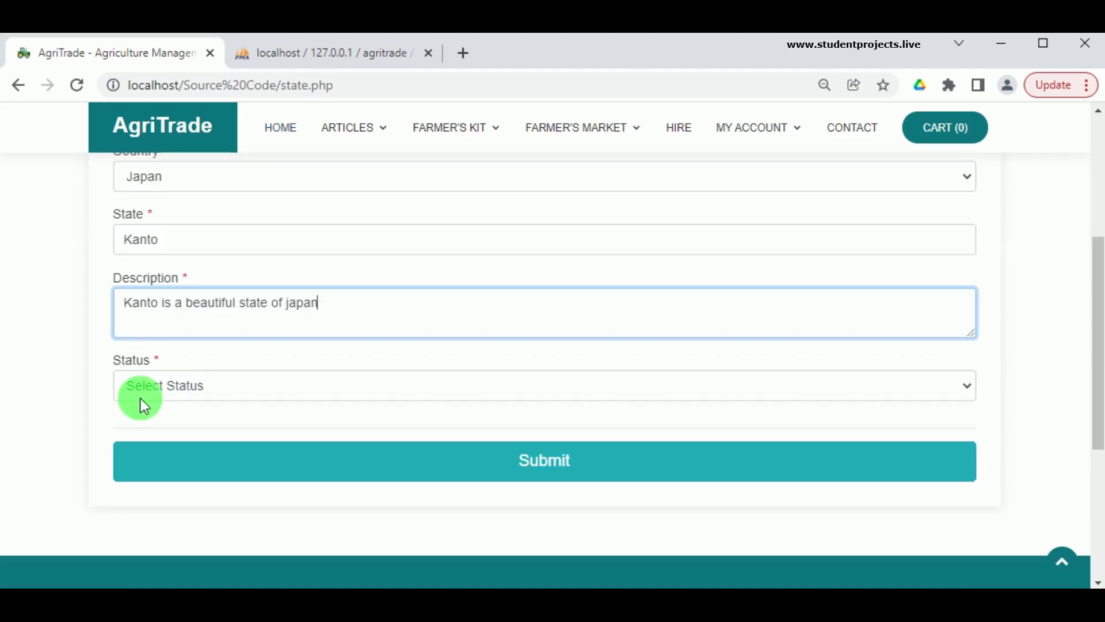
{"action": "left_click", "coordinate": [157, 381]}
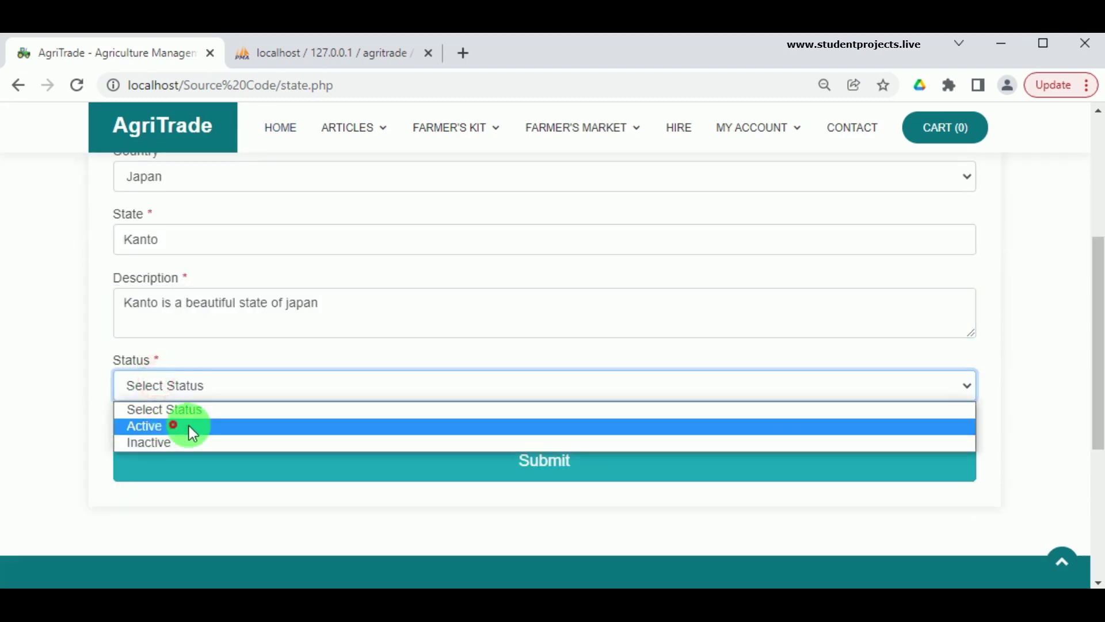
{"action": "left_click", "coordinate": [176, 429]}
{"action": "left_click", "coordinate": [562, 461]}
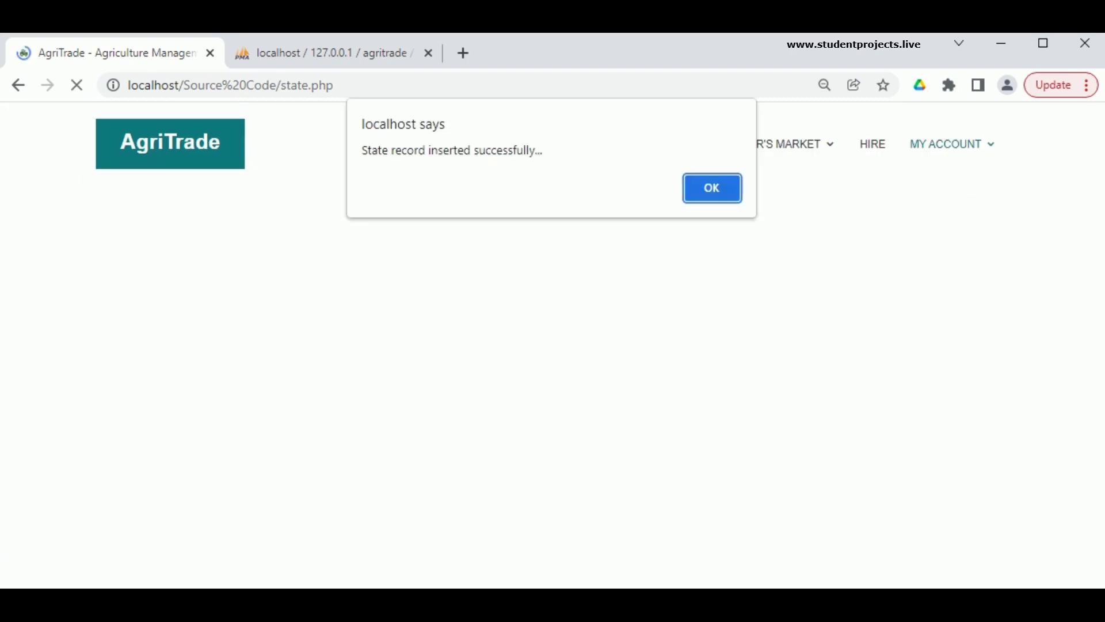
{"action": "left_click", "coordinate": [699, 195]}
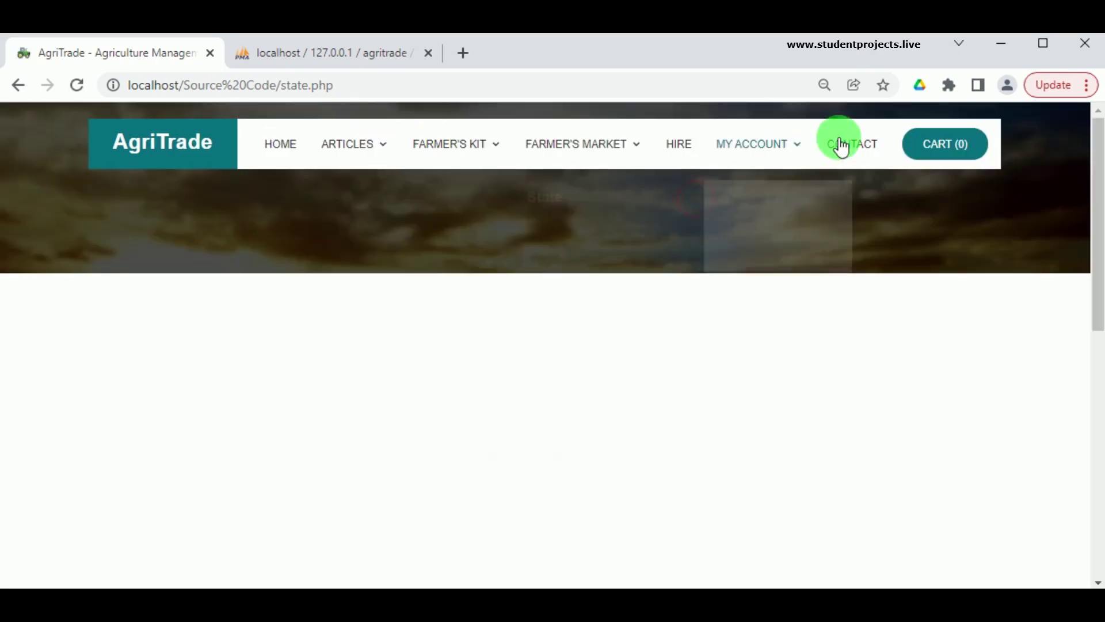
Step: Open the list of state records and search it for "kant"
{"action": "mouse_move", "coordinate": [740, 151]}
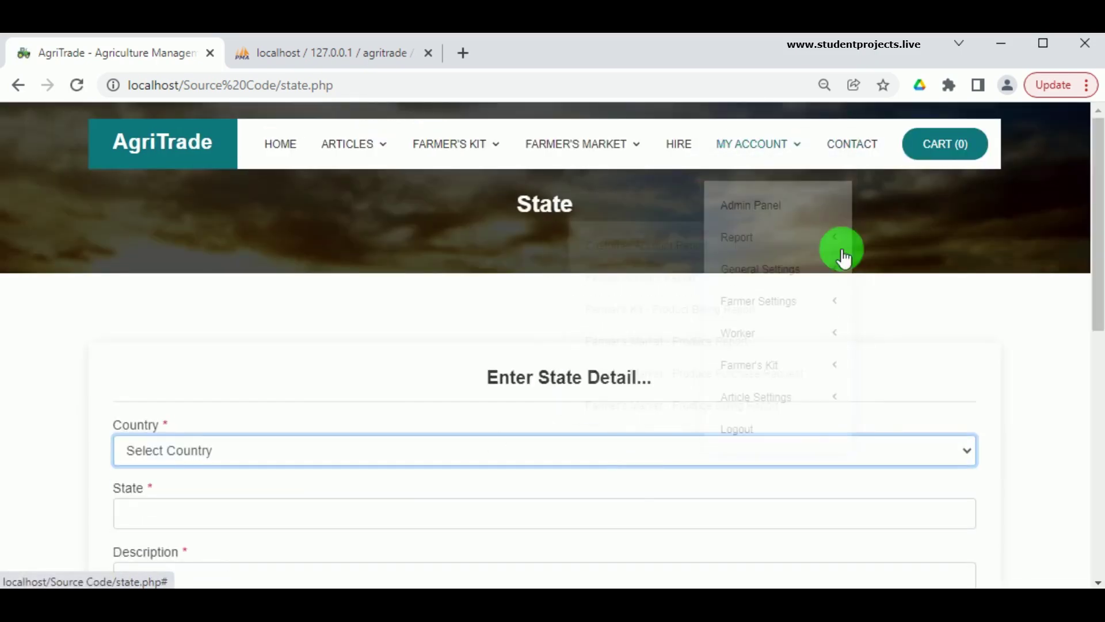
{"action": "mouse_move", "coordinate": [723, 249]}
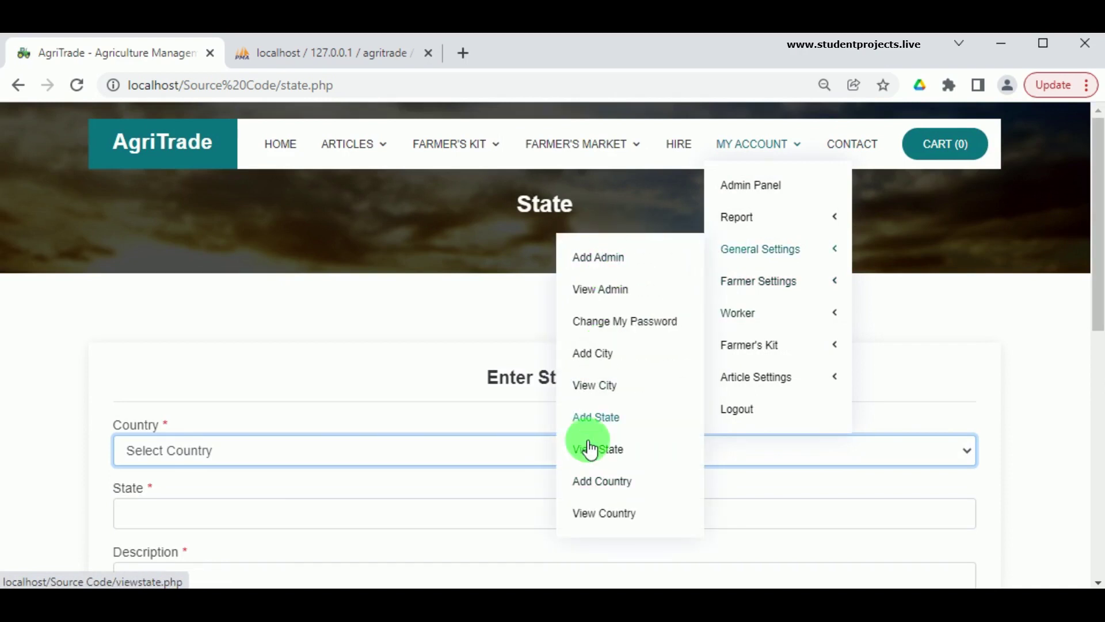
{"action": "left_click", "coordinate": [591, 458]}
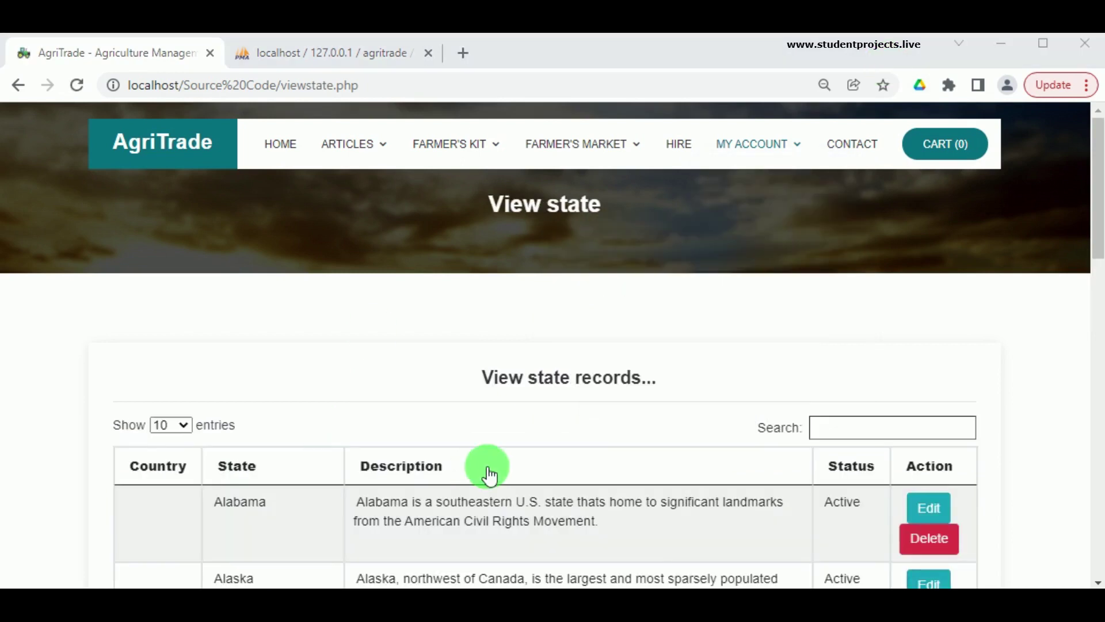
{"action": "scroll", "coordinate": [489, 468], "scroll_direction": "down", "scroll_amount": 8}
{"action": "scroll", "coordinate": [497, 453], "scroll_direction": "up", "scroll_amount": 10}
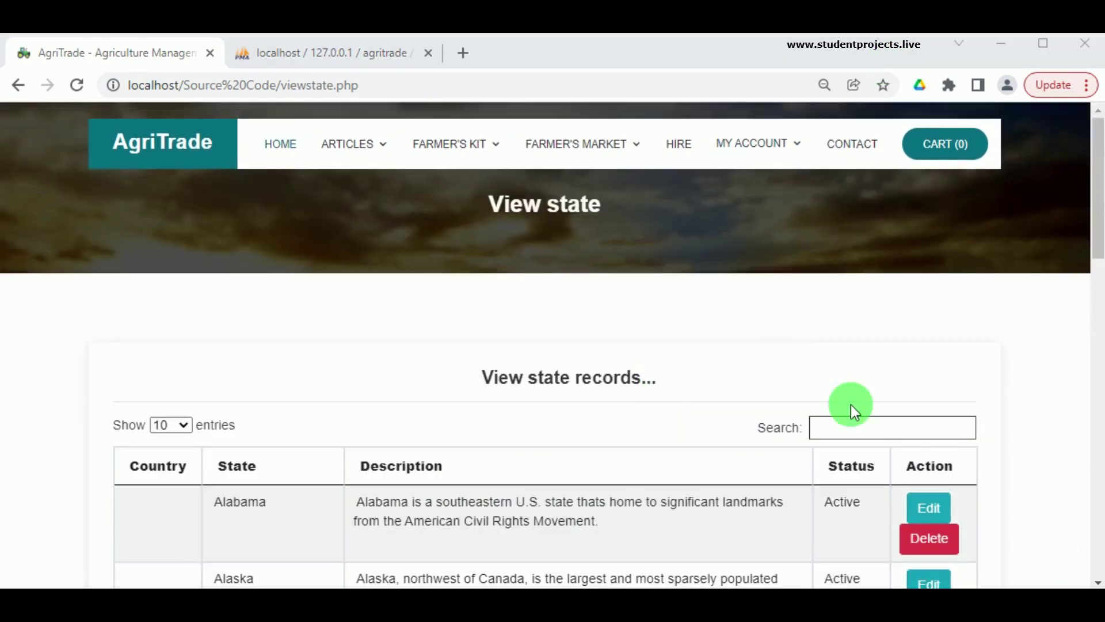
{"action": "left_click", "coordinate": [856, 426]}
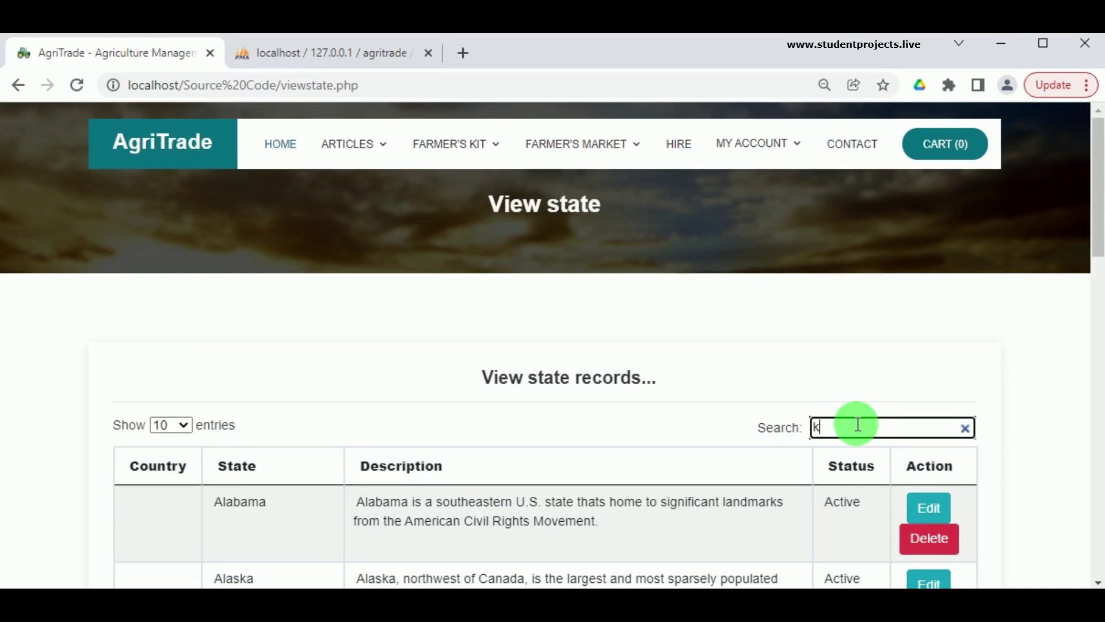
{"action": "type", "text": "ka"}
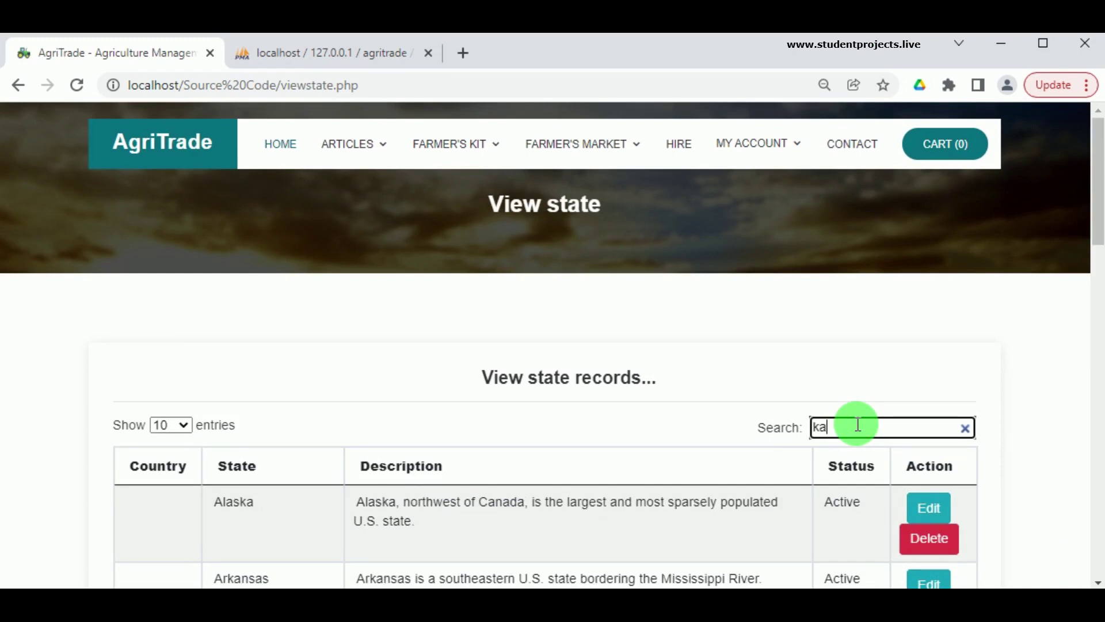
{"action": "type", "text": "nt"}
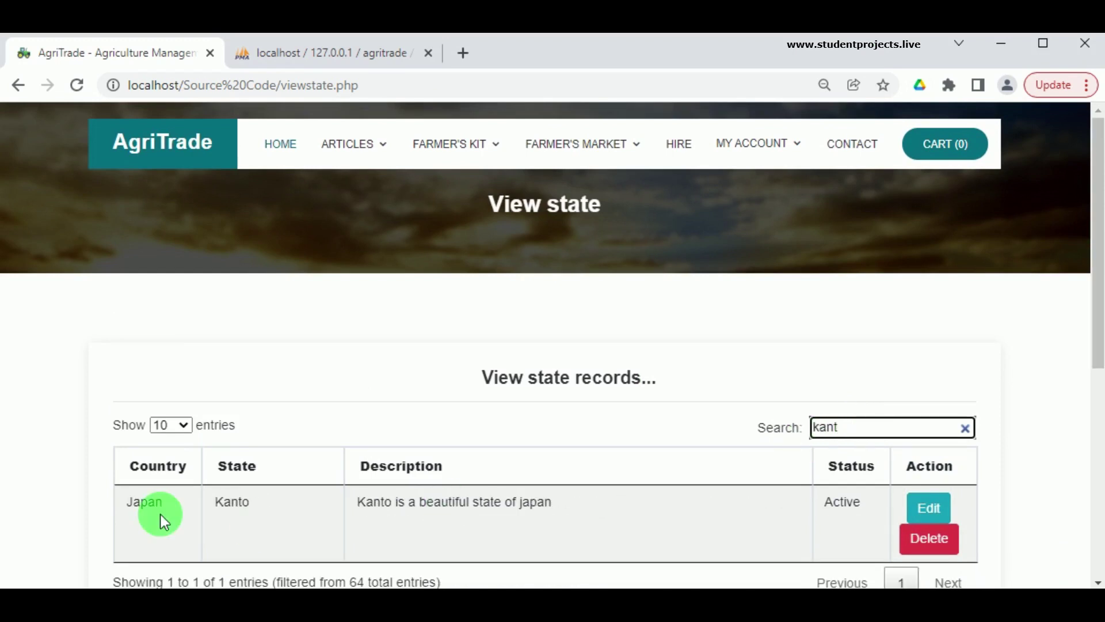